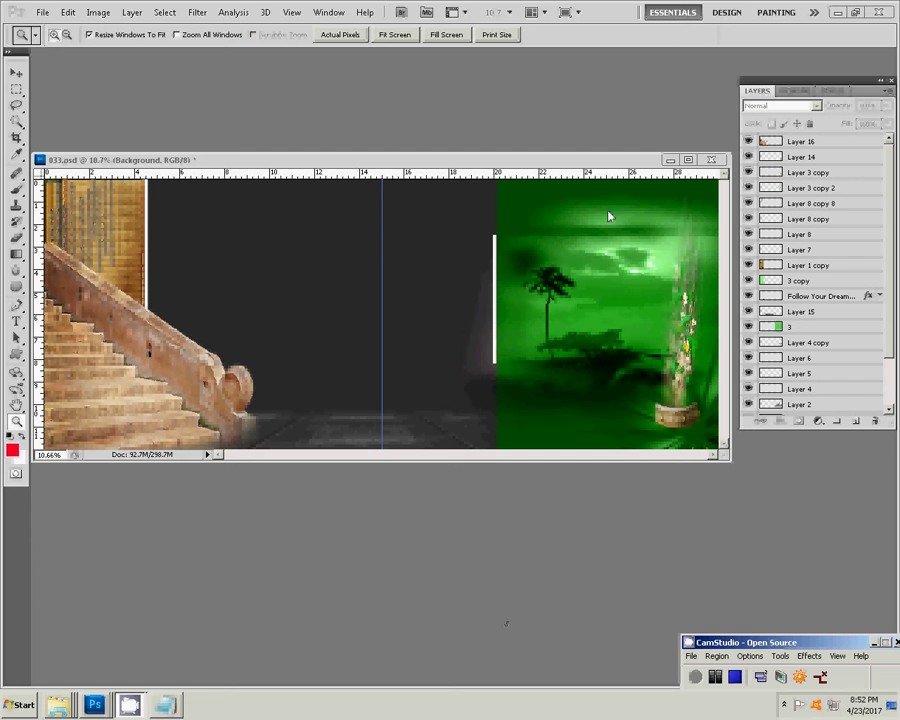
# - Make Layer 16 active in 033.psd, move its window lower, and show Explorer's recent folders
pyautogui.click(579, 159)
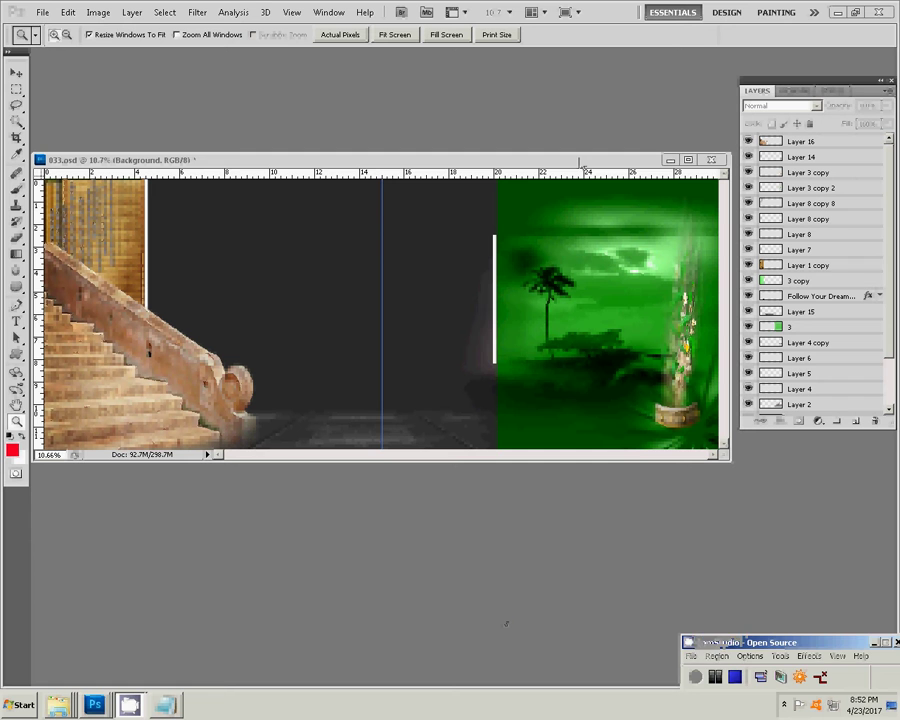
pyautogui.click(866, 143)
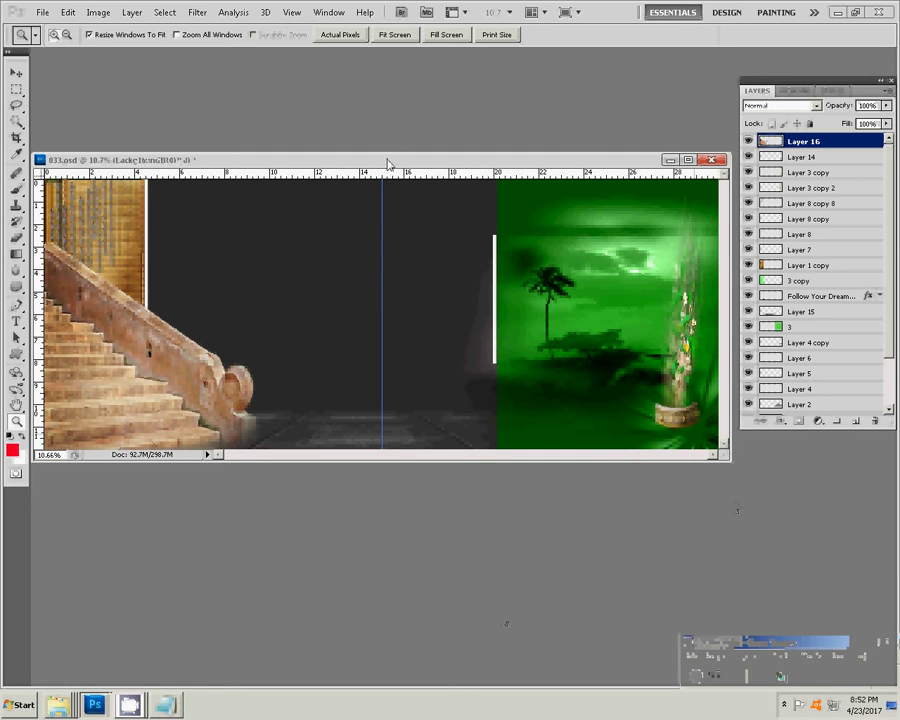
pyautogui.moveTo(417, 159); pyautogui.dragTo(454, 372)
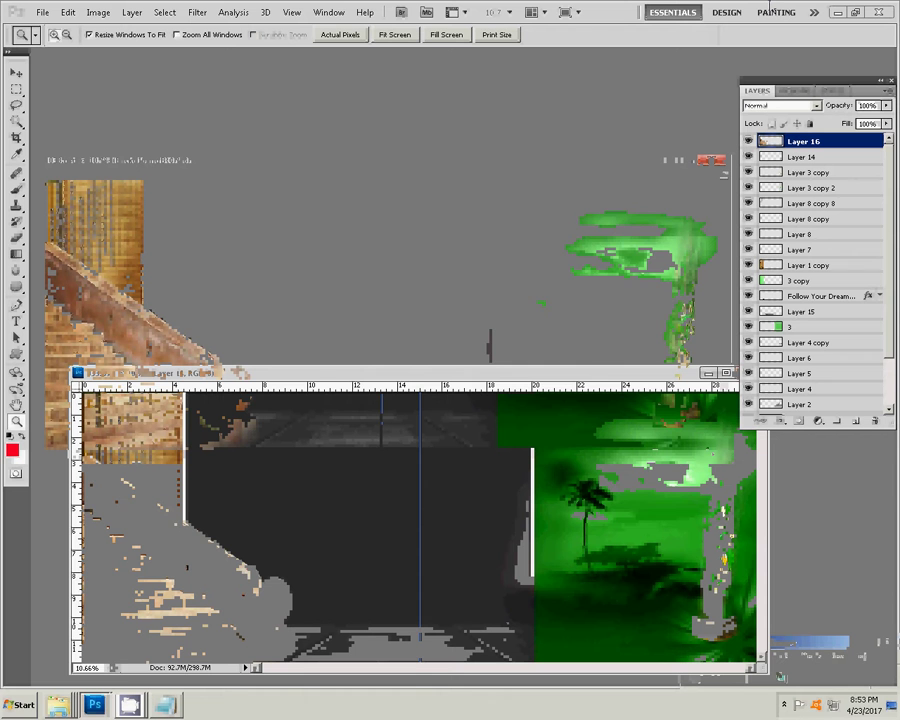
pyautogui.rightClick(58, 705)
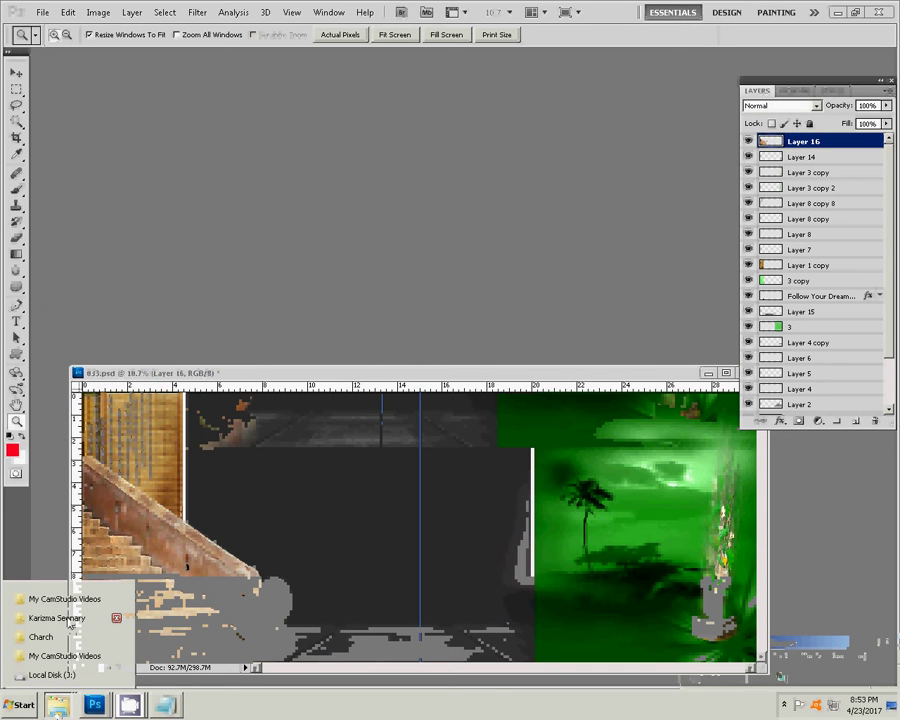
# - Browse the Church folder thumbnails to DUS_0563 and open it in Photoshop
pyautogui.click(58, 637)
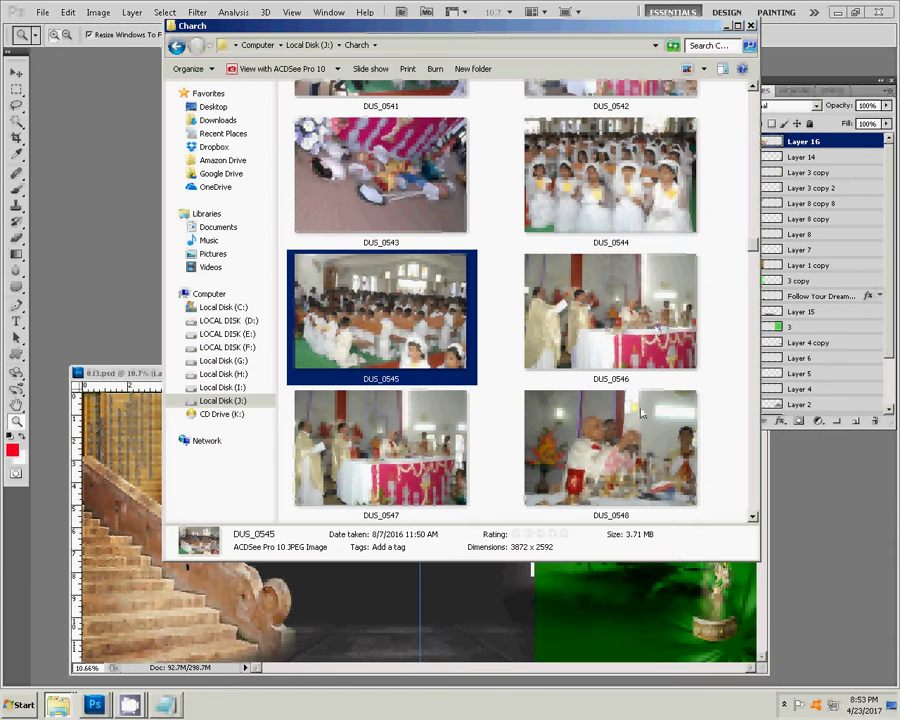
pyautogui.click(638, 376)
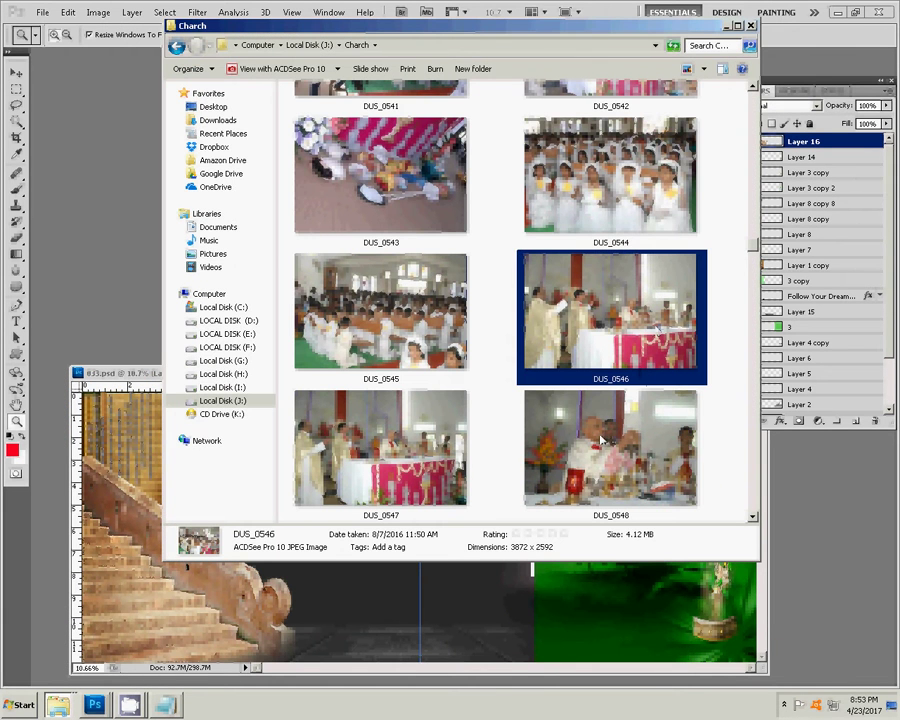
pyautogui.press('Down')
pyautogui.press('Down')
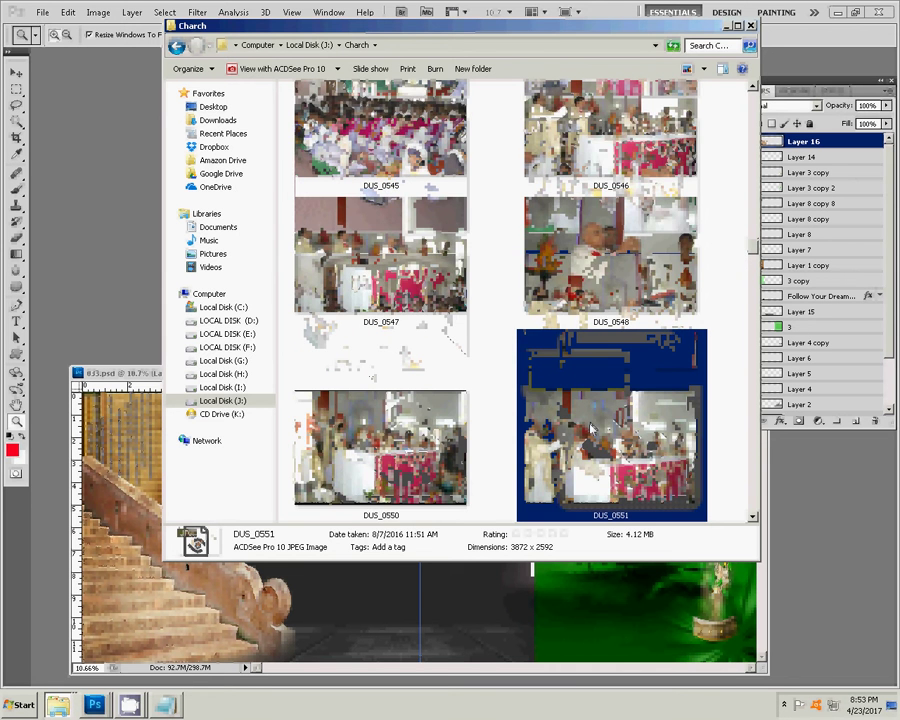
pyautogui.press('Down')
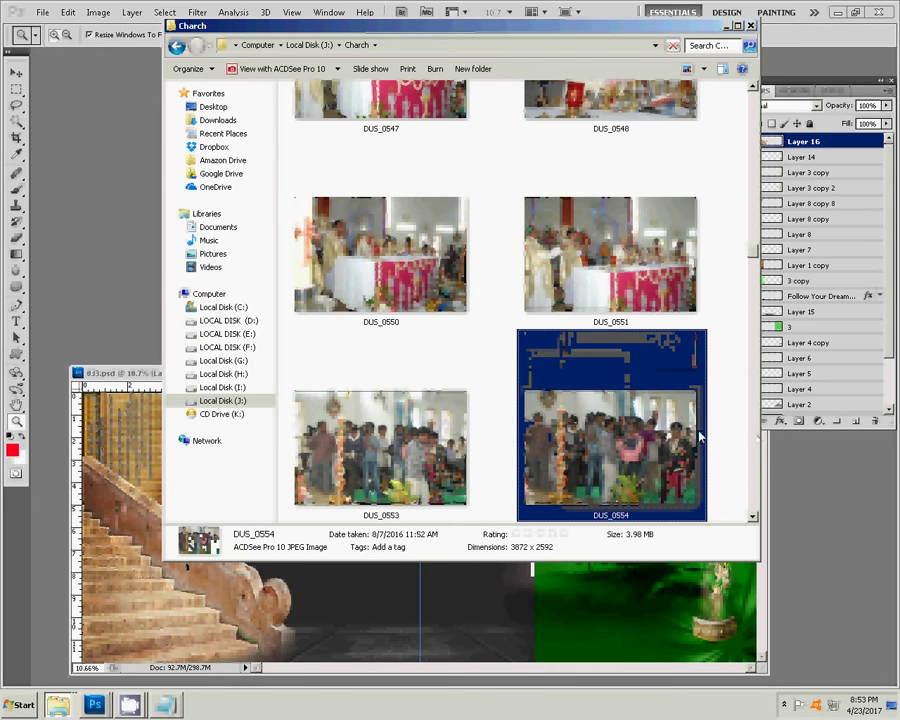
pyautogui.press('Down')
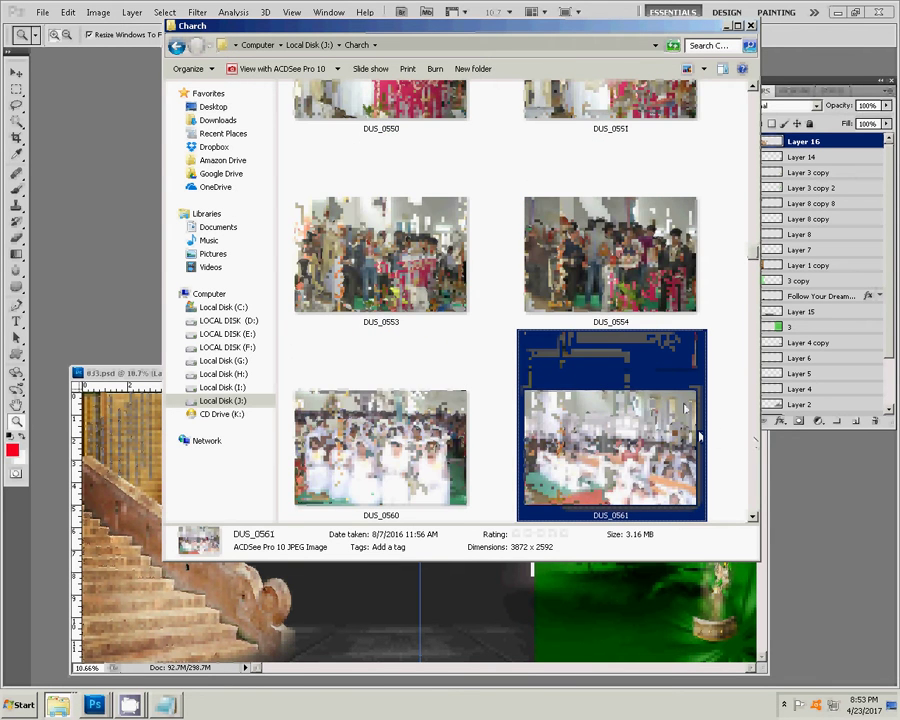
pyautogui.press('Down')
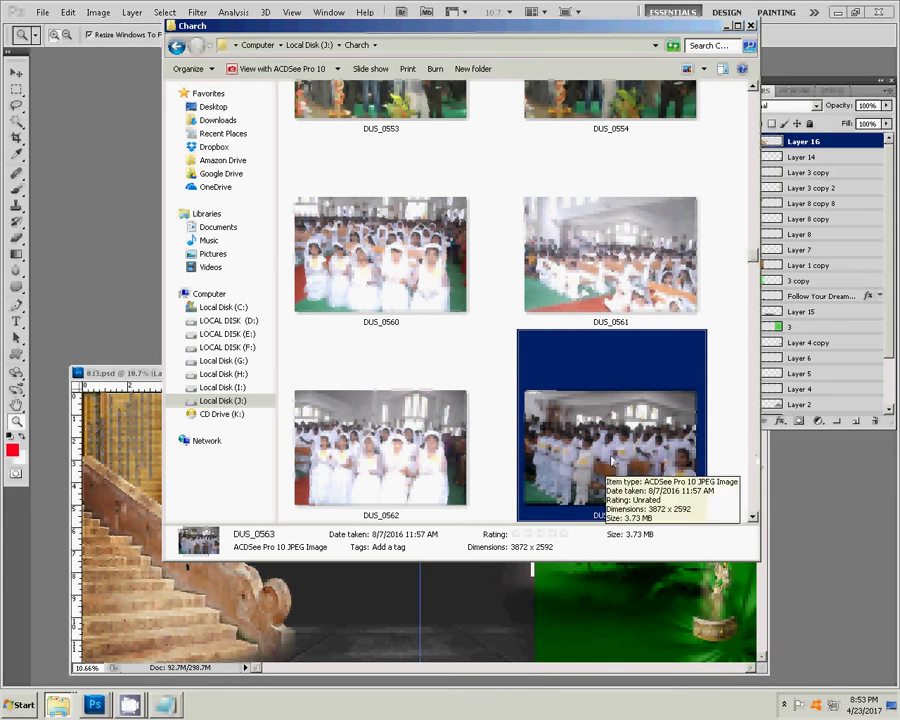
pyautogui.click(815, 540)
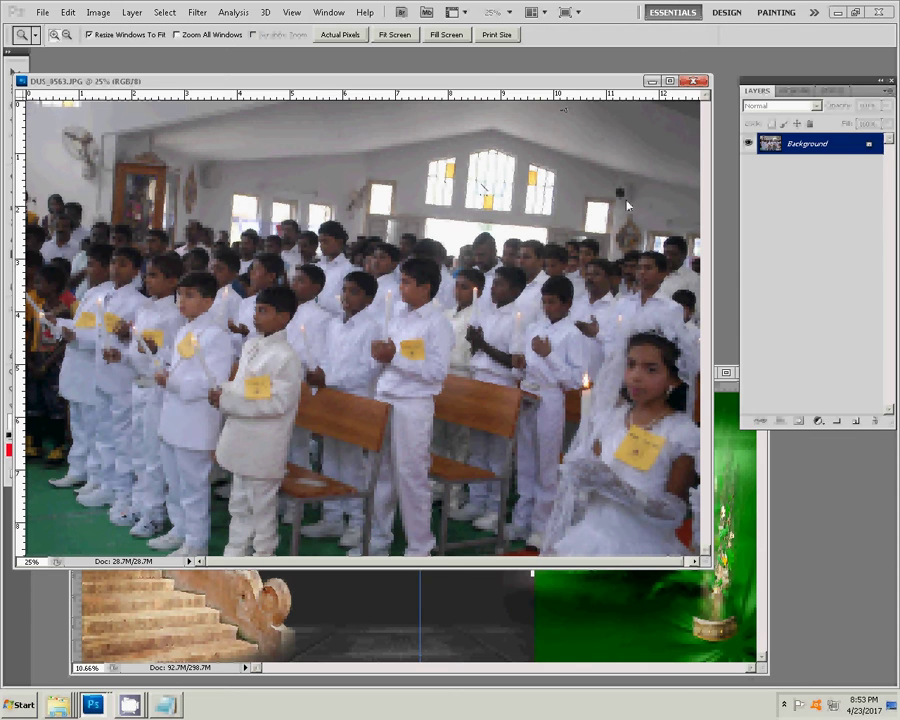
# - Brighten DUS_0563 with the saved correction action and resize it to 7 inches wide
pyautogui.click(810, 91)
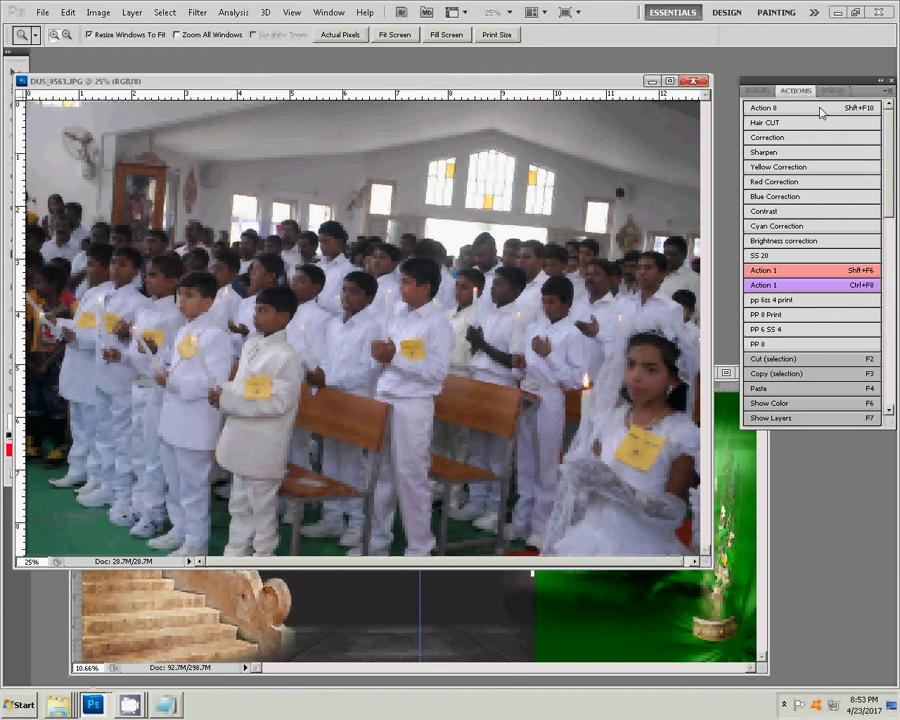
pyautogui.click(771, 141)
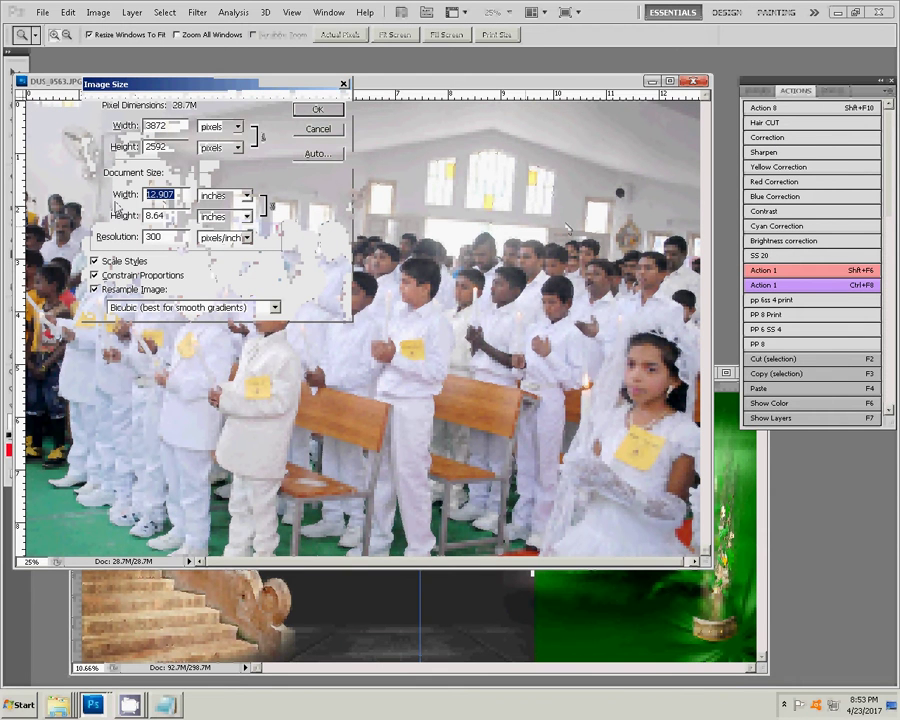
pyautogui.write('7')
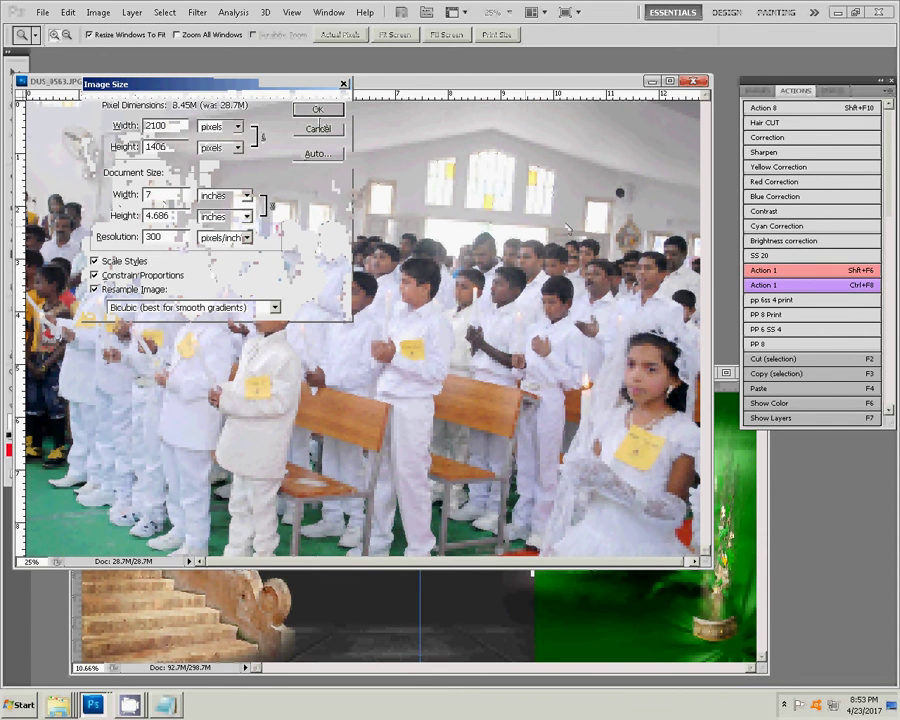
pyautogui.click(318, 121)
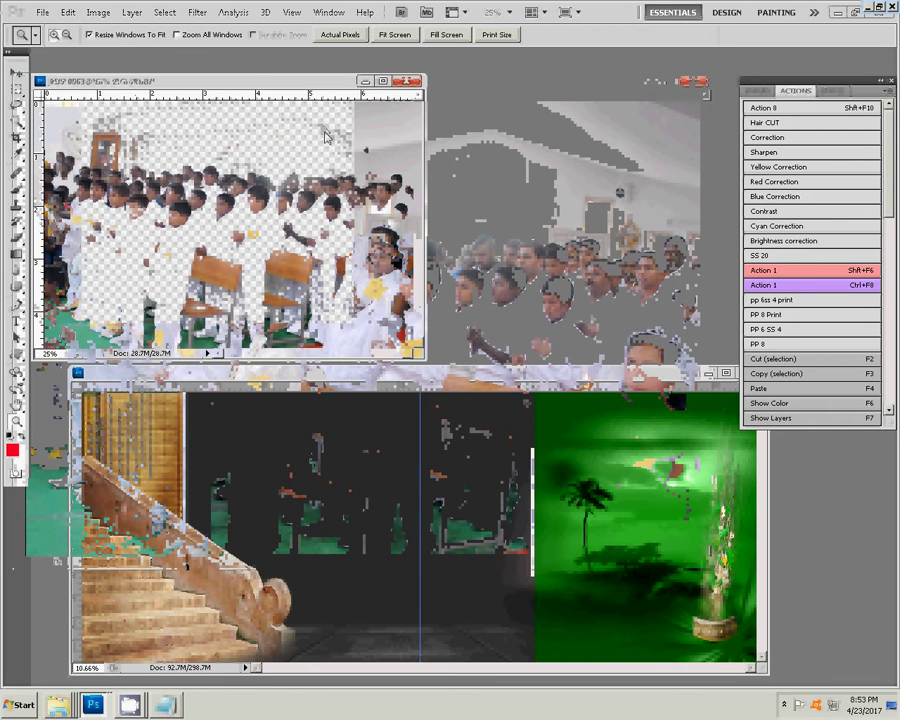
# - Drag the church photo into 033.psd as a new layer over the staircase
pyautogui.press('v')
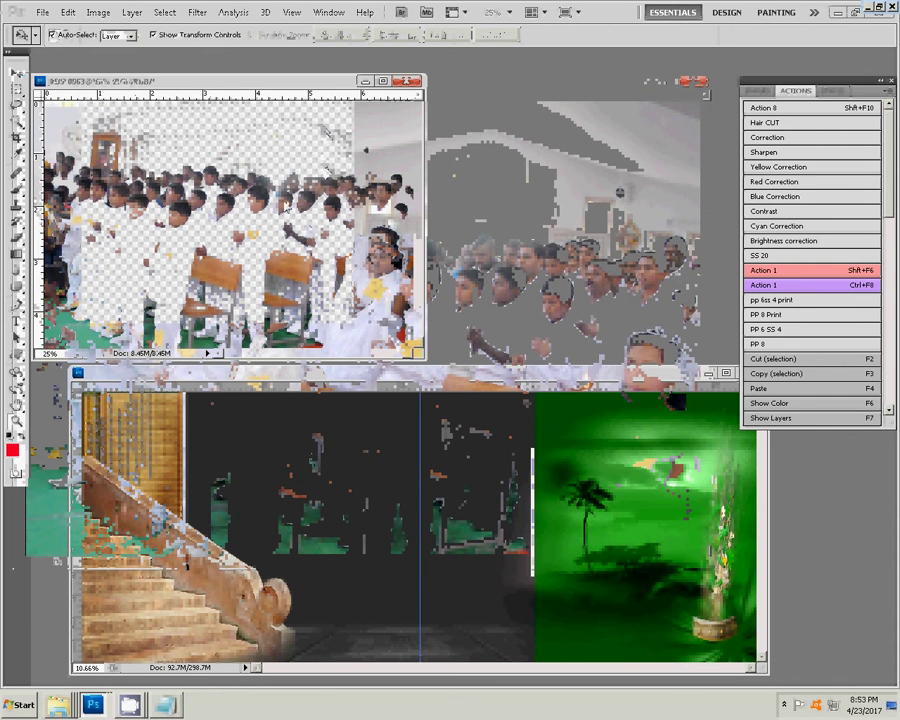
pyautogui.press('F7')
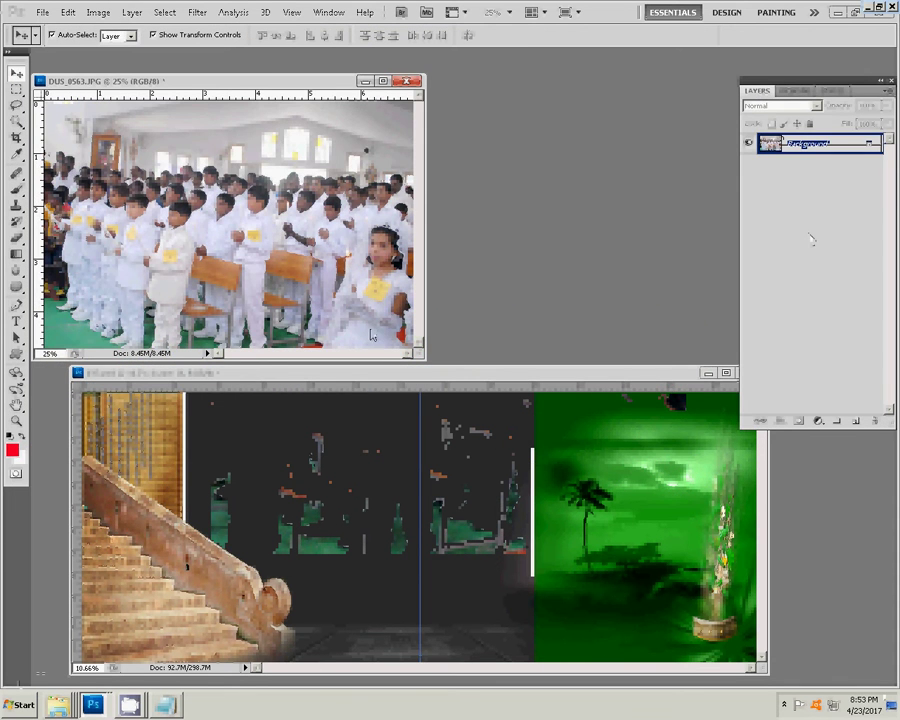
pyautogui.click(492, 518)
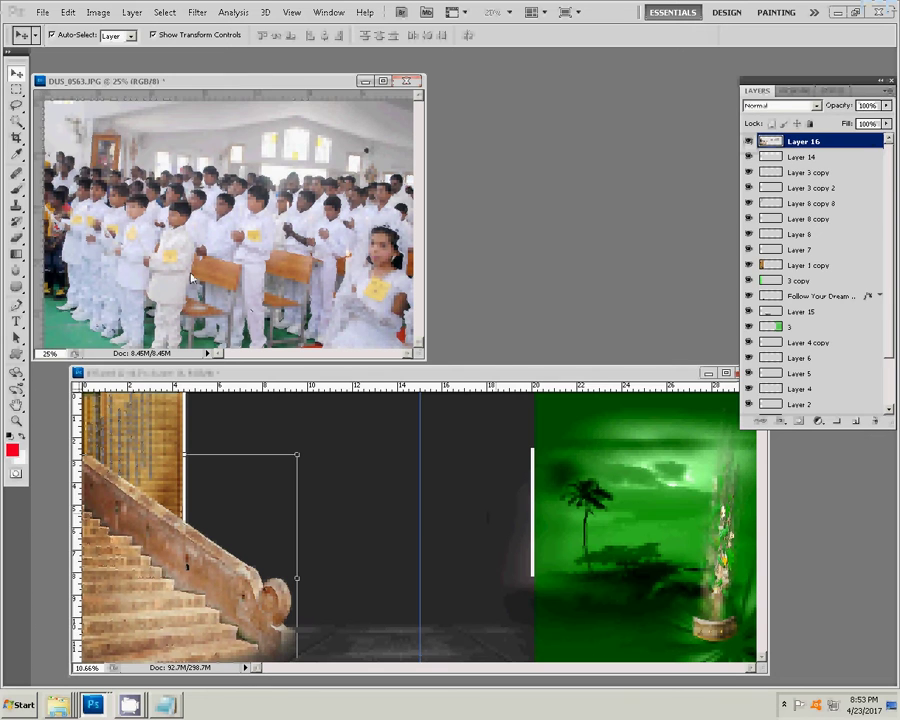
pyautogui.click(287, 322)
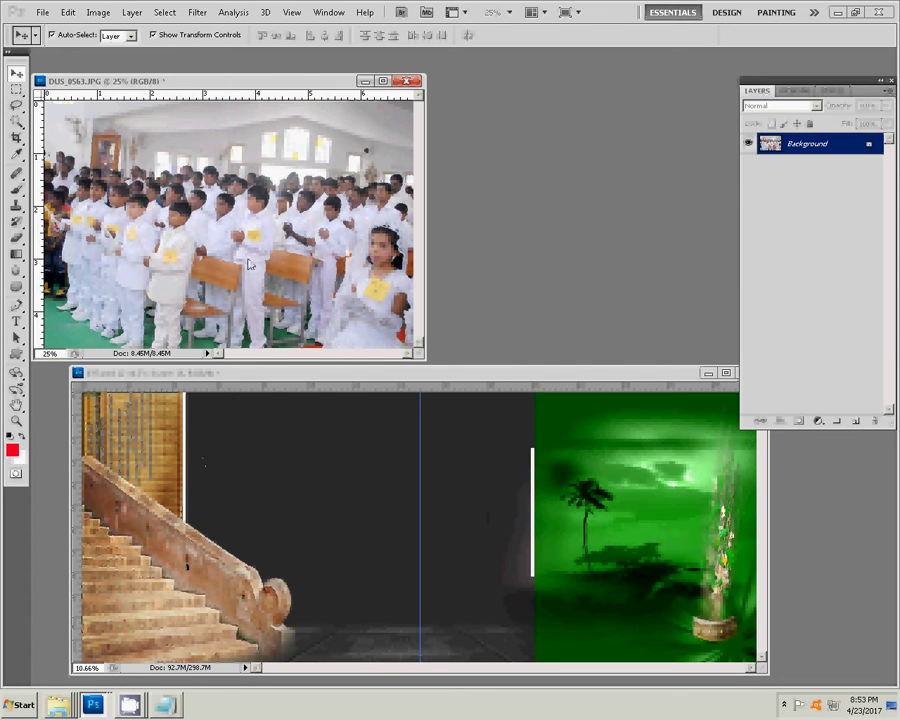
pyautogui.click(252, 461)
pyautogui.moveTo(252, 465); pyautogui.dragTo(252, 465)
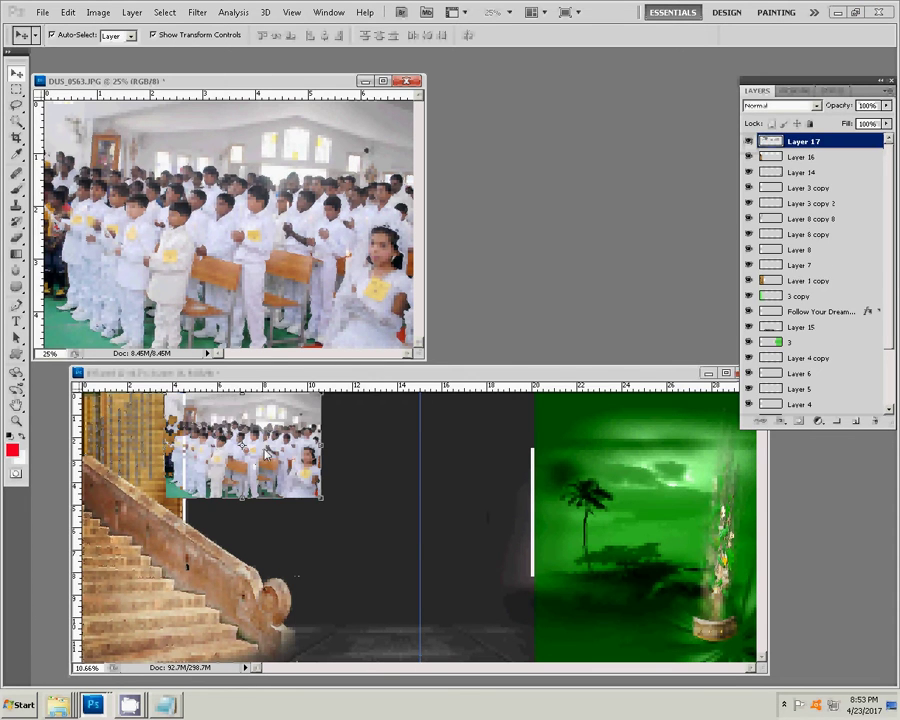
pyautogui.moveTo(280, 422)
pyautogui.mouseDown()
pyautogui.moveTo(208, 437)
pyautogui.moveTo(212, 431)
pyautogui.mouseUp()
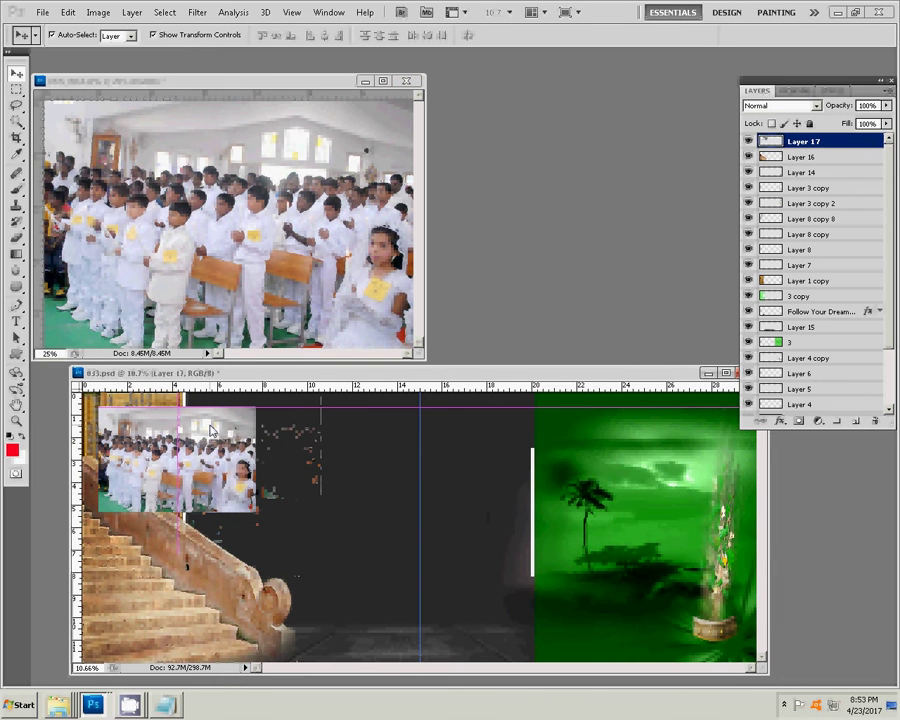
# - Close DUS_0563 without saving its changes
pyautogui.click(330, 80)
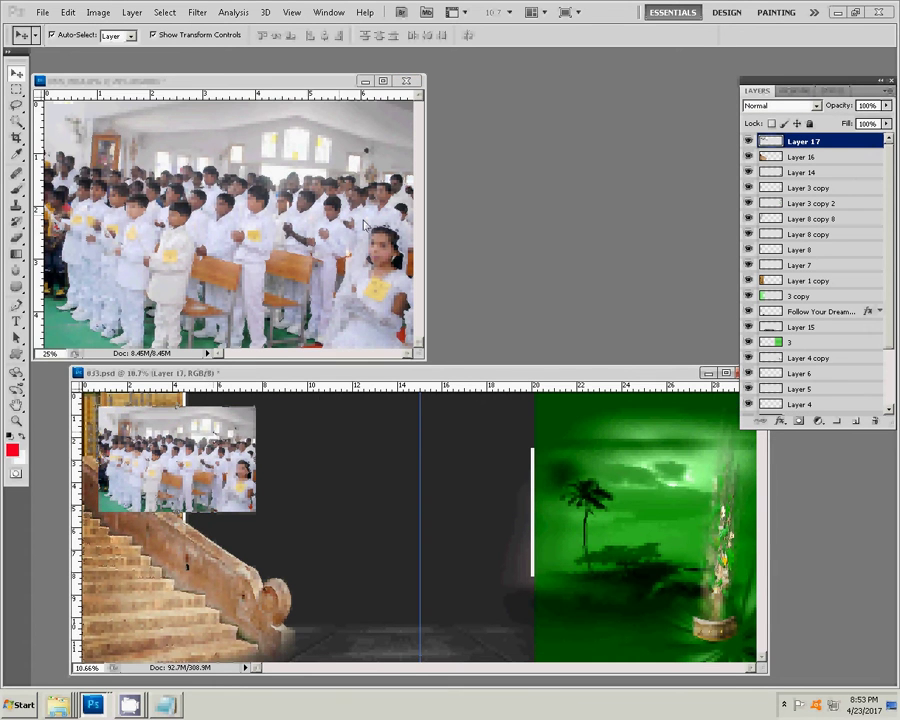
pyautogui.click(406, 80)
pyautogui.click(454, 263)
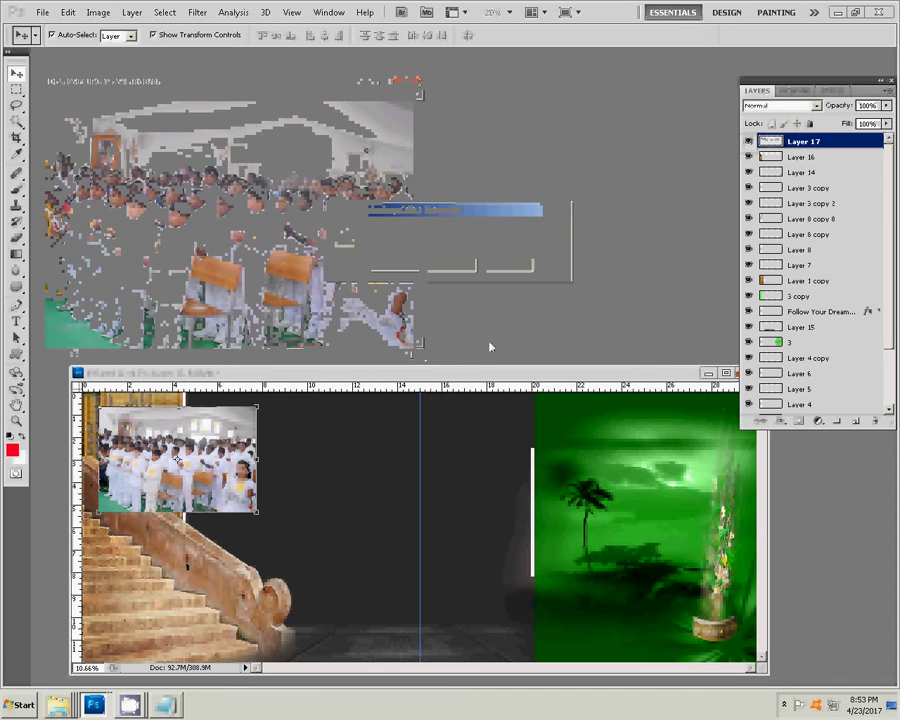
# - Reopen the Church folder, browse to pew crowd photo DUS_0650, and open it in Photoshop
pyautogui.rightClick(62, 706)
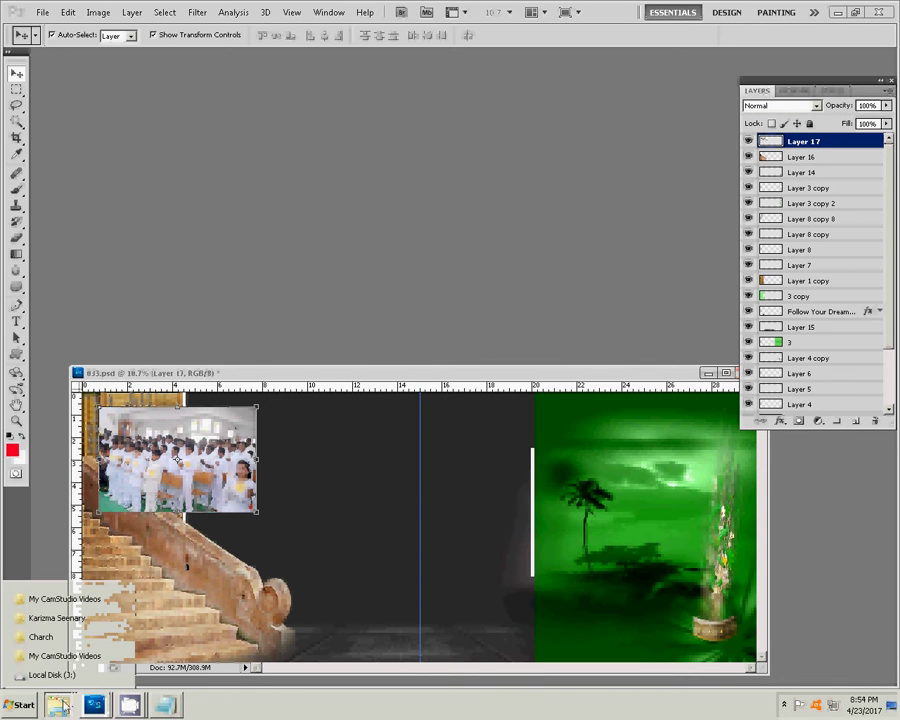
pyautogui.click(41, 636)
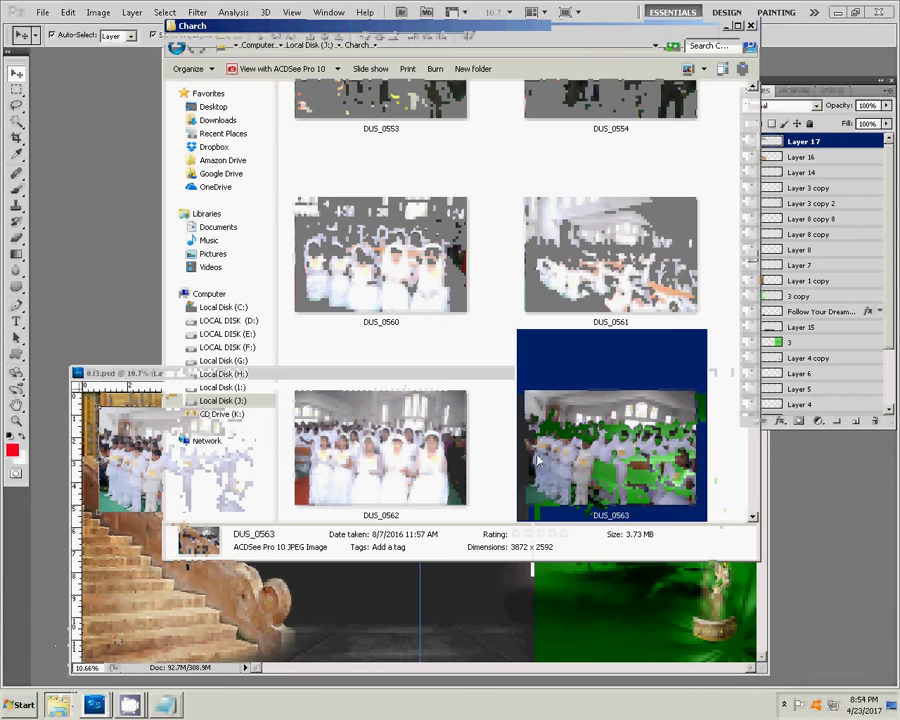
pyautogui.press('Down')
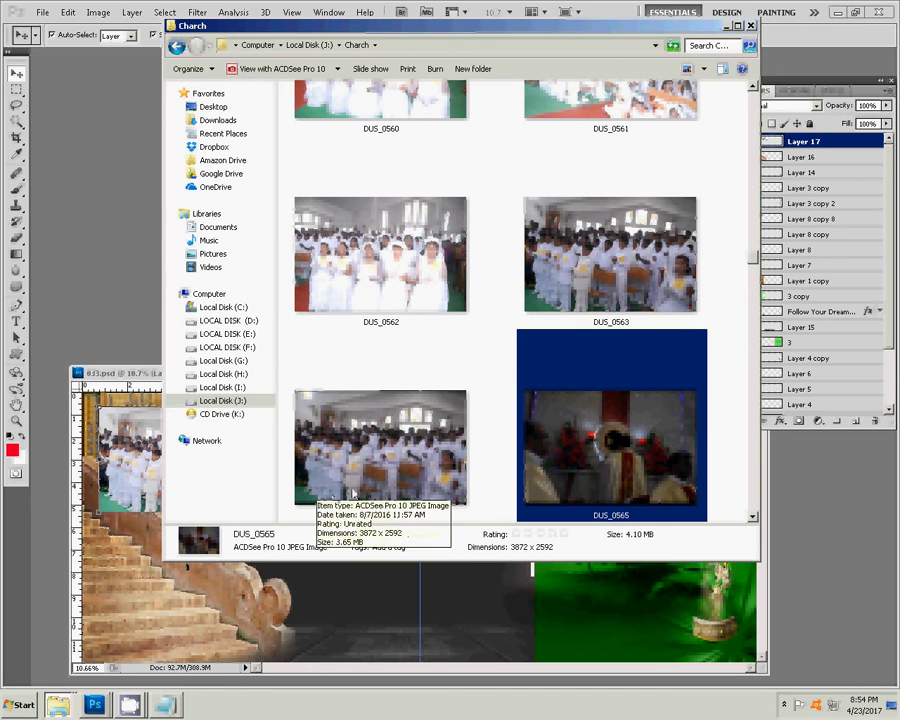
pyautogui.press('Down')
pyautogui.press('Down')
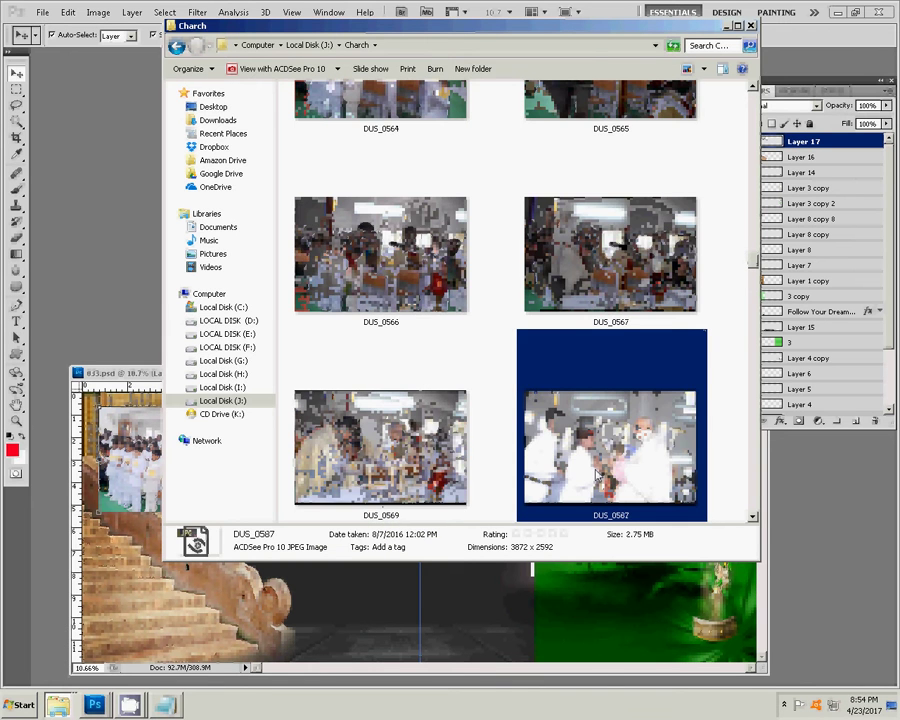
pyautogui.press('Down')
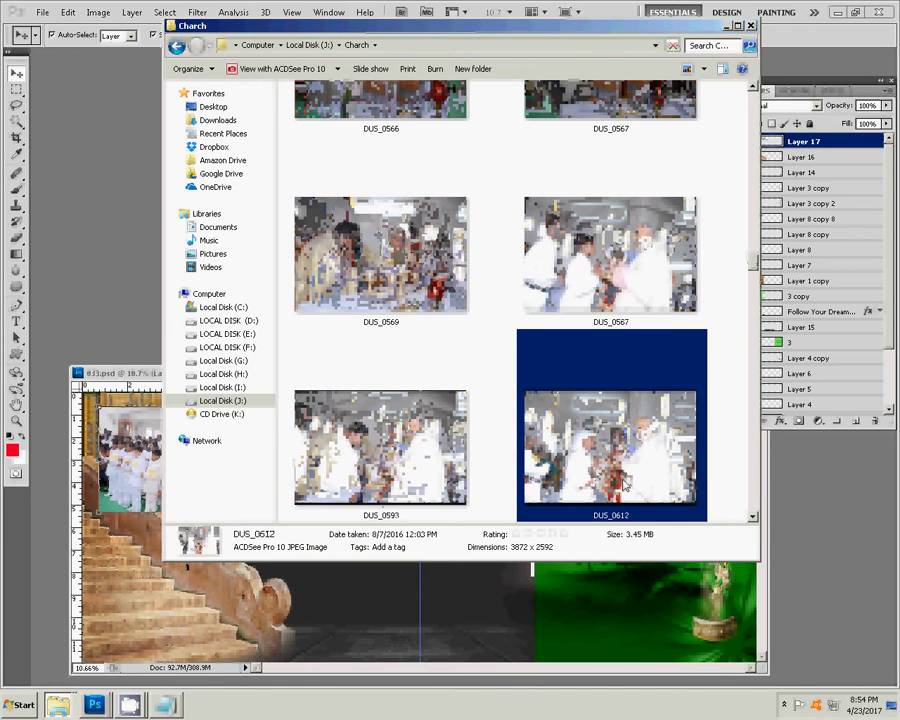
pyautogui.press('Down')
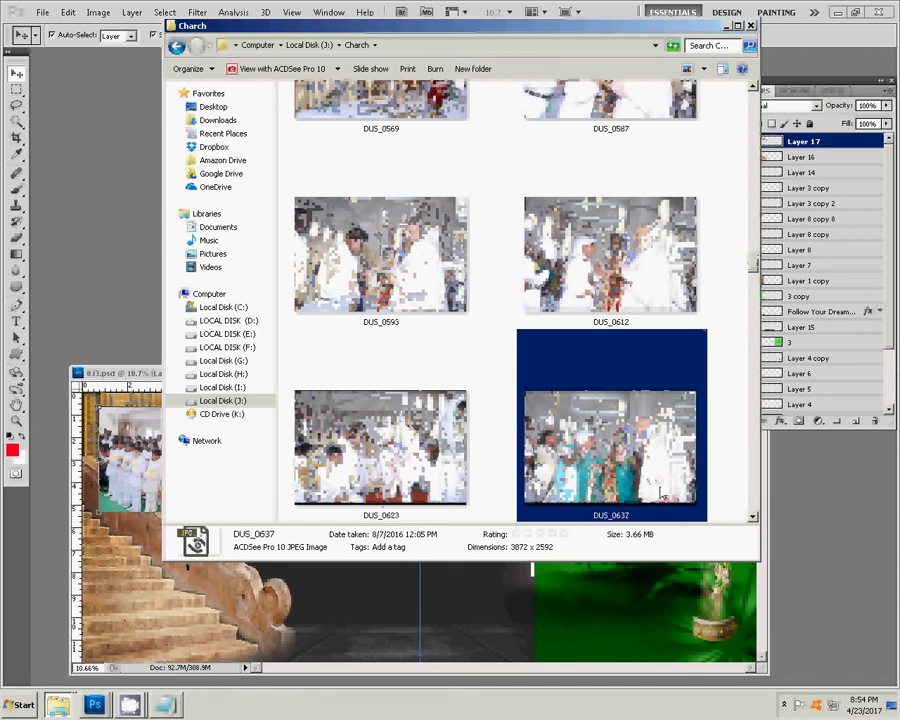
pyautogui.press('Down')
pyautogui.press('Down')
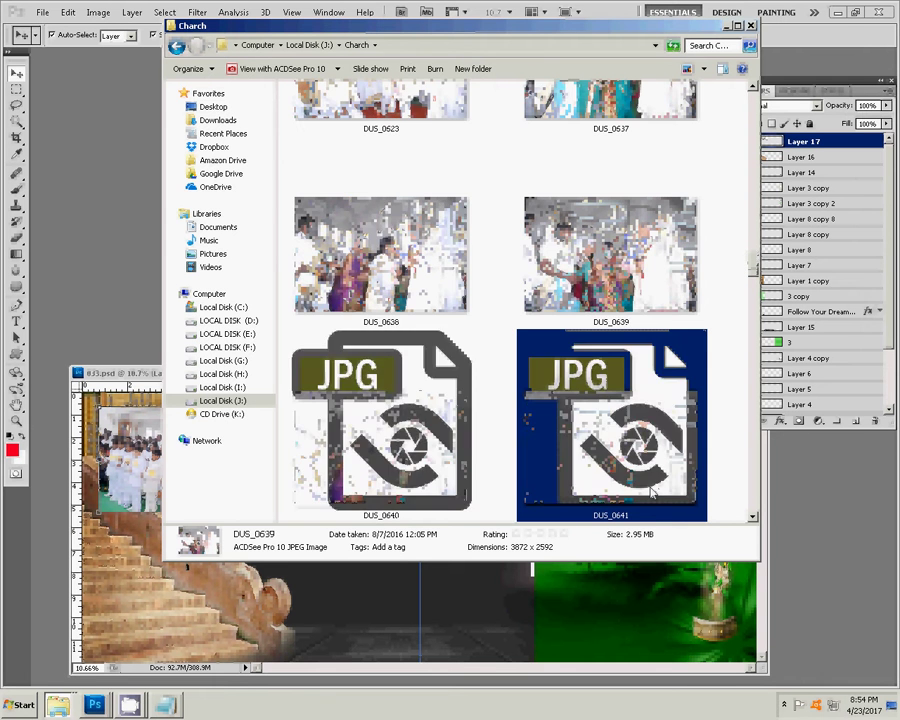
pyautogui.press('Down')
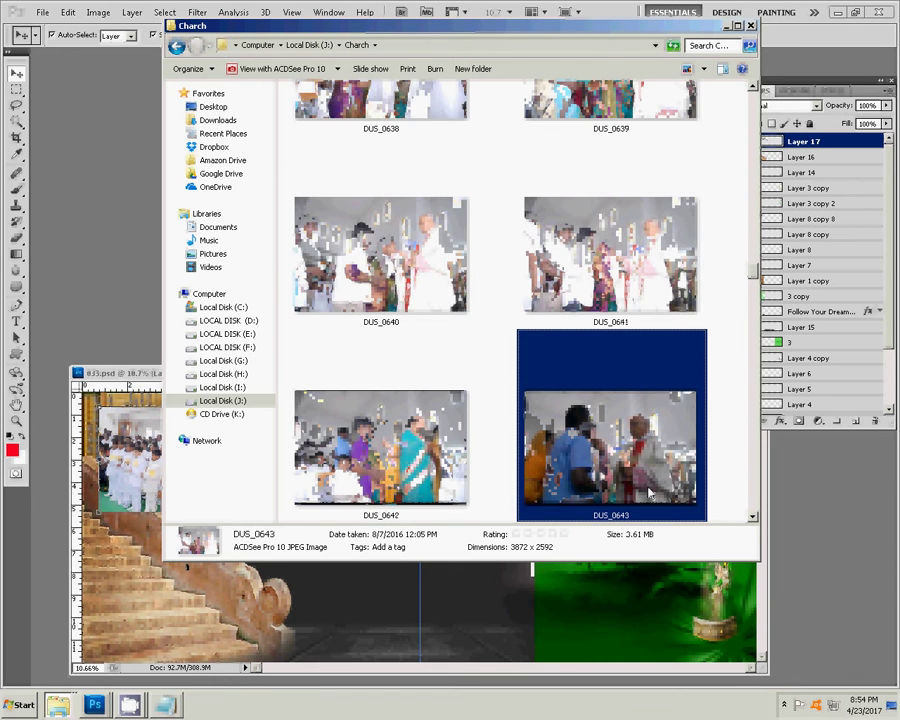
pyautogui.press('Down')
pyautogui.press('Down')
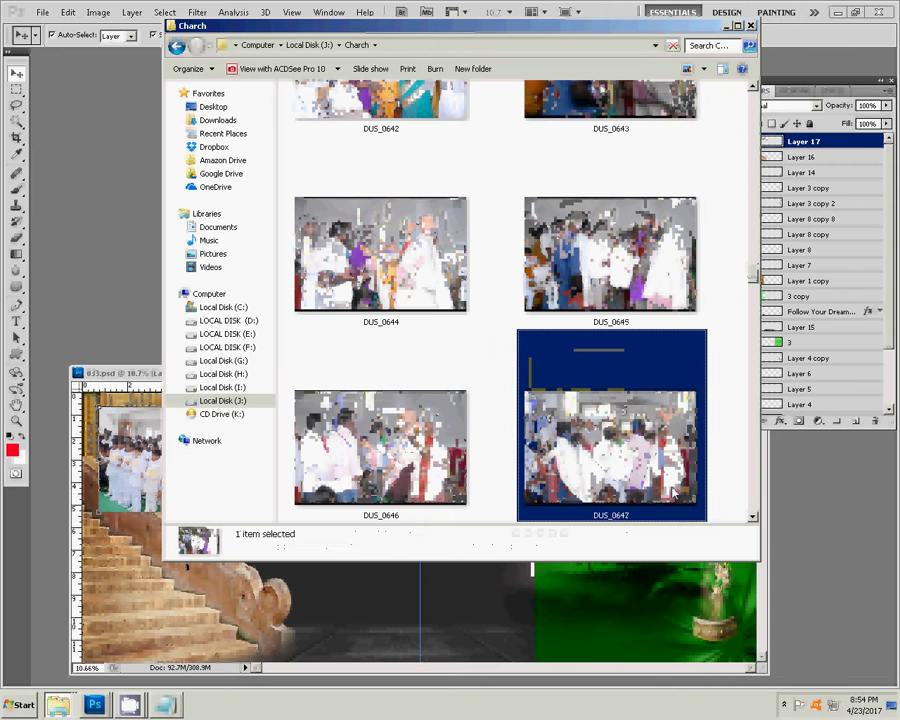
pyautogui.press('Down')
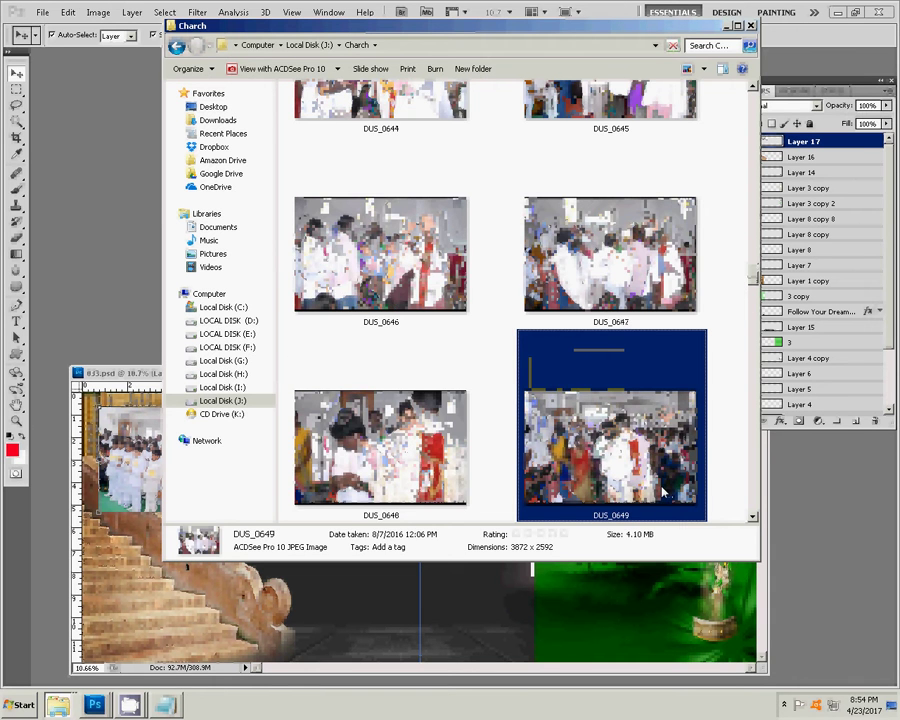
pyautogui.press('Down')
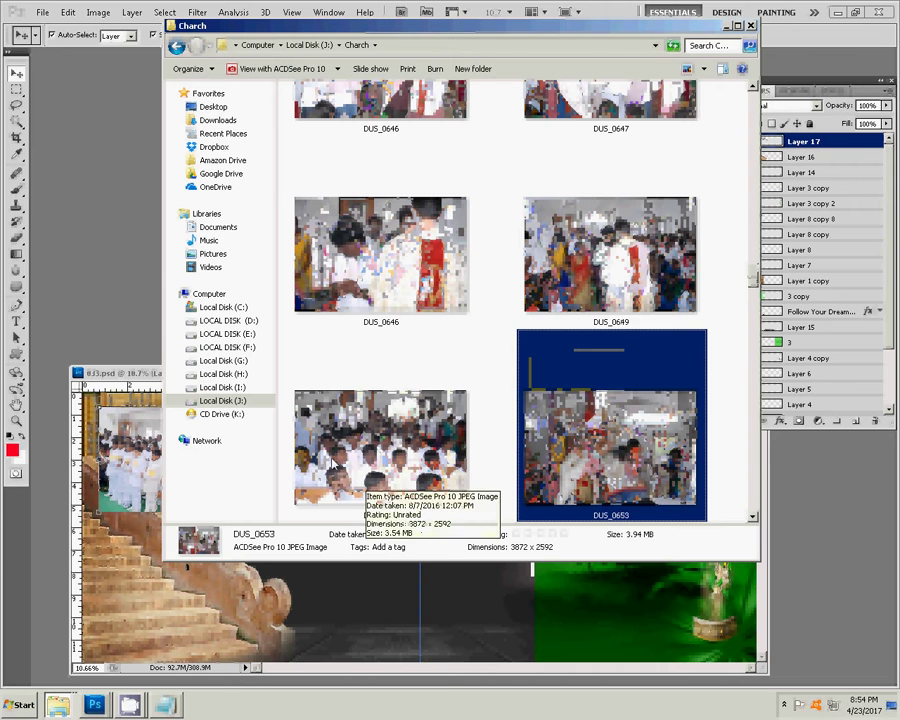
pyautogui.click(350, 490)
pyautogui.click(835, 528)
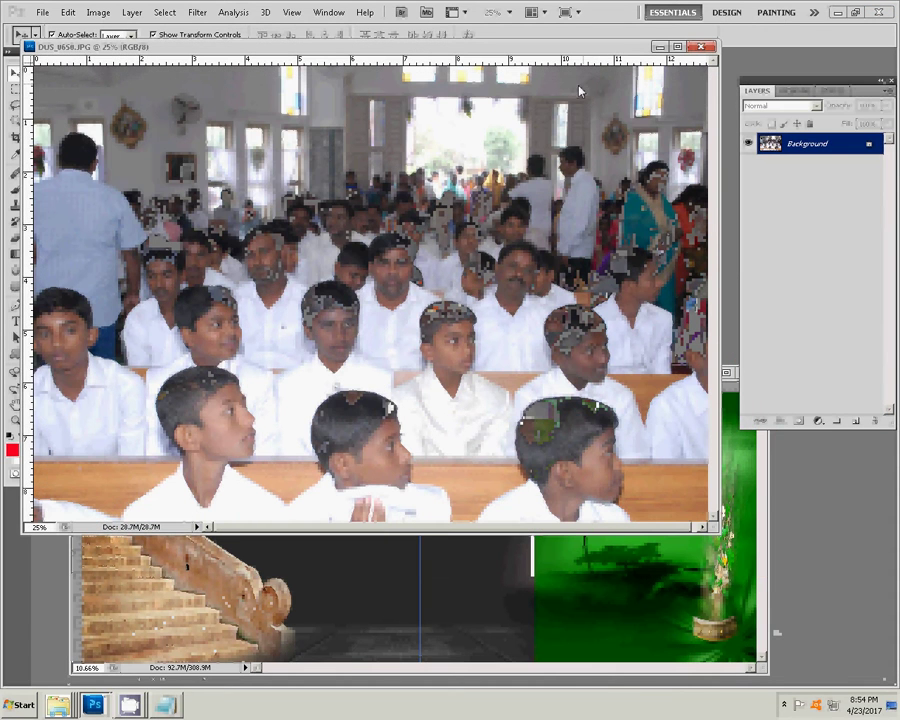
# - Resize DUS_0650 to 7 inches wide in Image Size
pyautogui.hotkey('ctrl', 'alt', 'i')
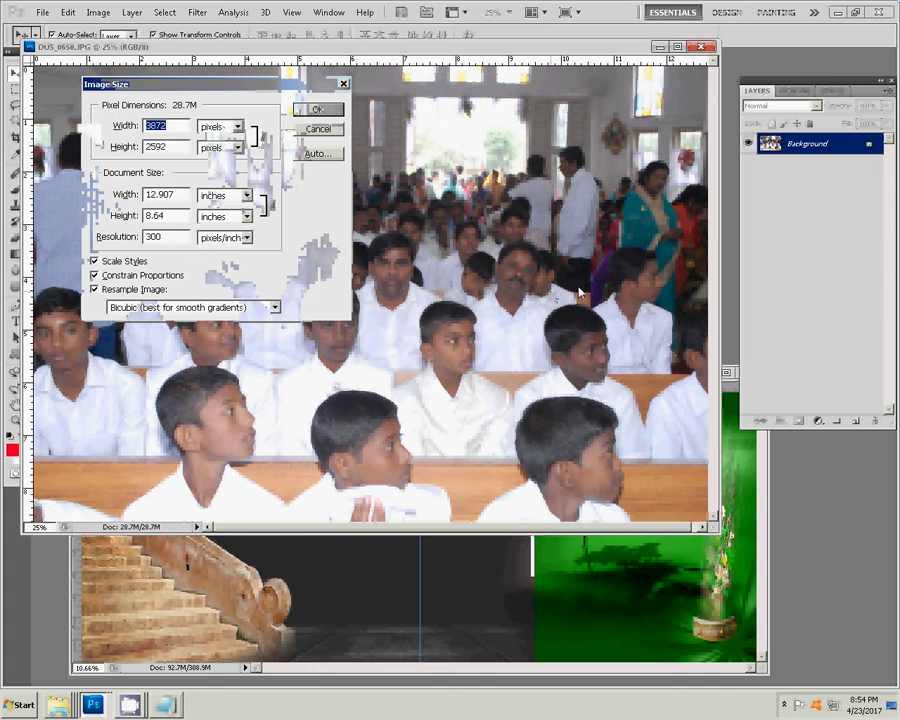
pyautogui.doubleClick(160, 194)
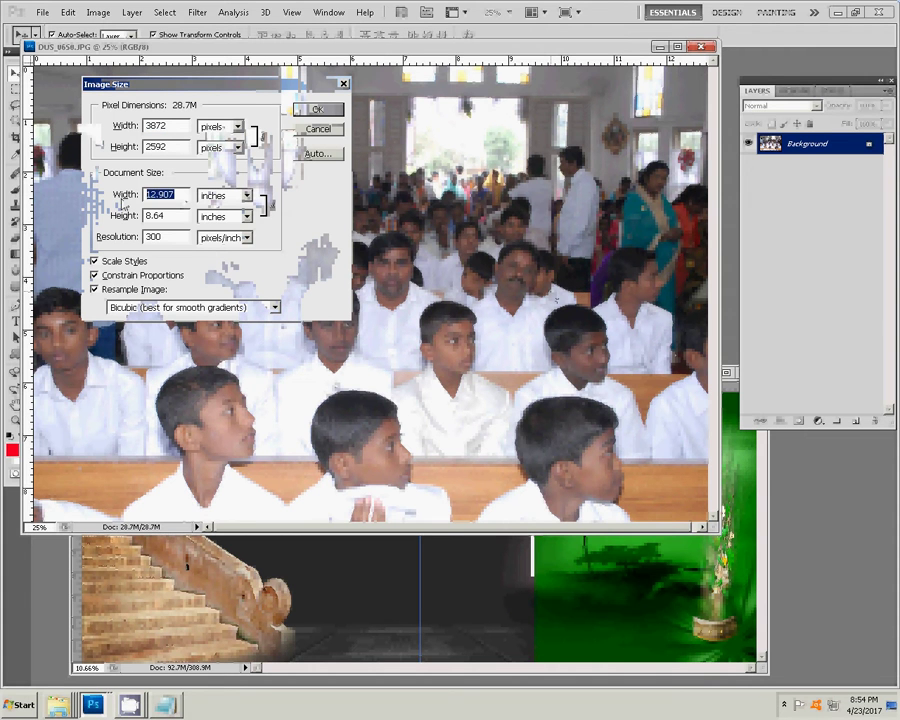
pyautogui.write('6')
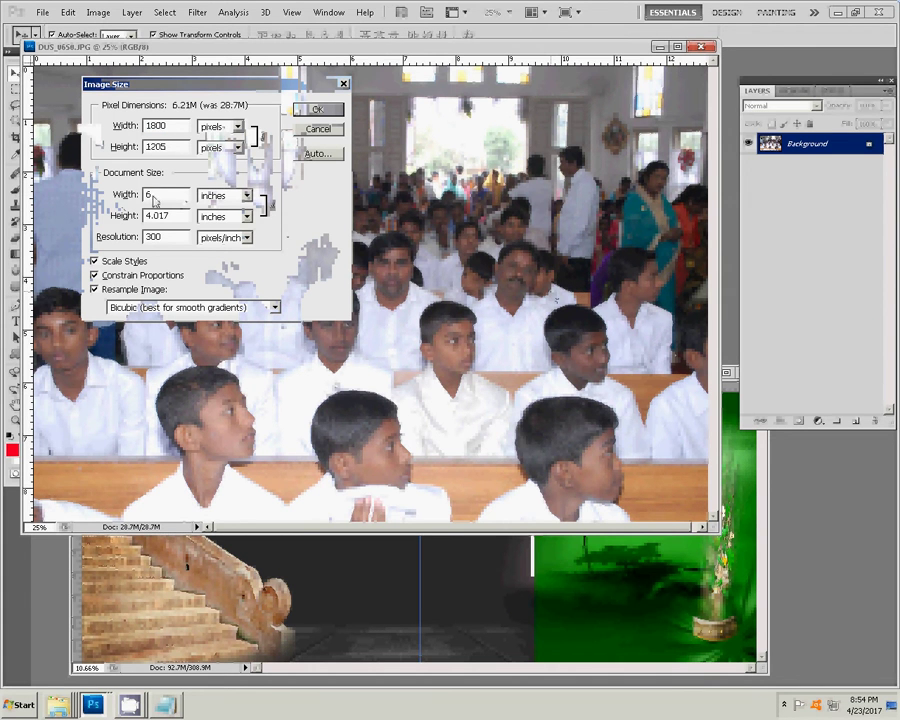
pyautogui.press('BackSpace')
pyautogui.write('7')
pyautogui.click(321, 111)
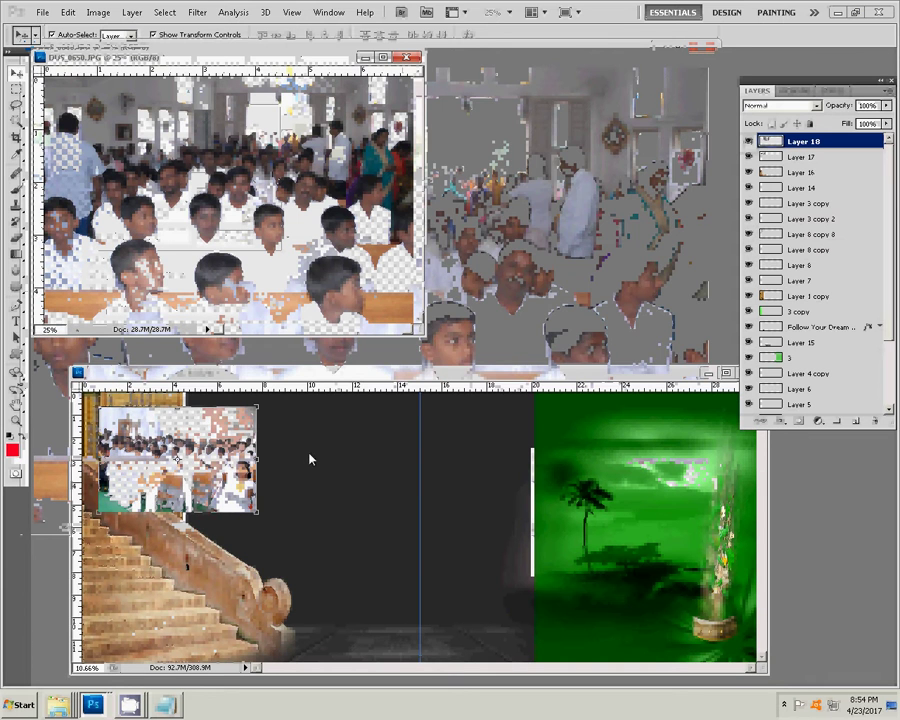
# - Place the crowd photo beside the first photo, then shift both layers left together
pyautogui.moveTo(200, 458); pyautogui.dragTo(363, 459)
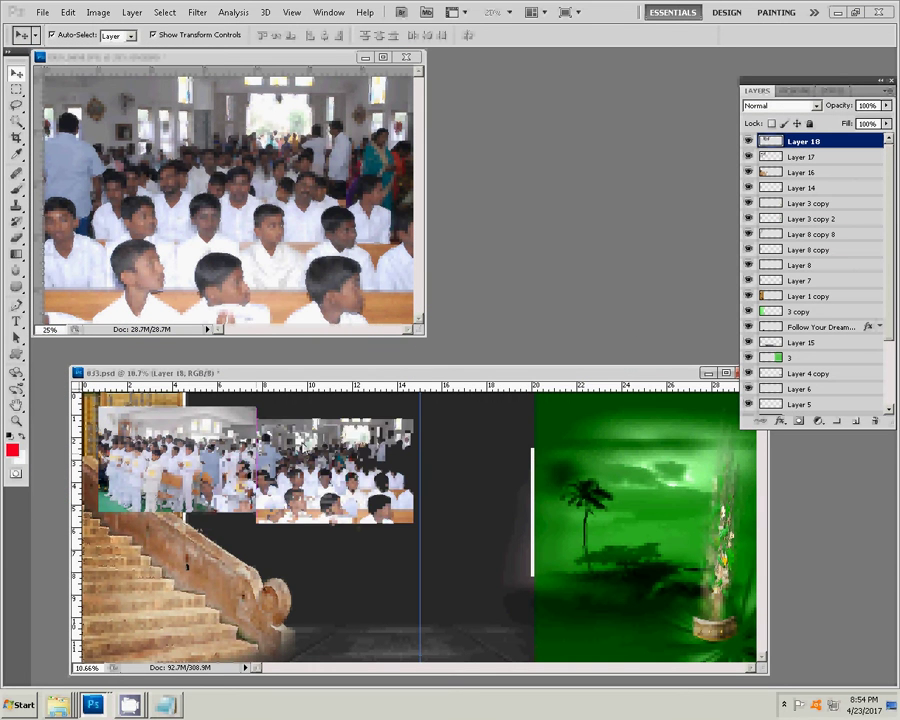
pyautogui.moveTo(300, 438); pyautogui.dragTo(311, 438)
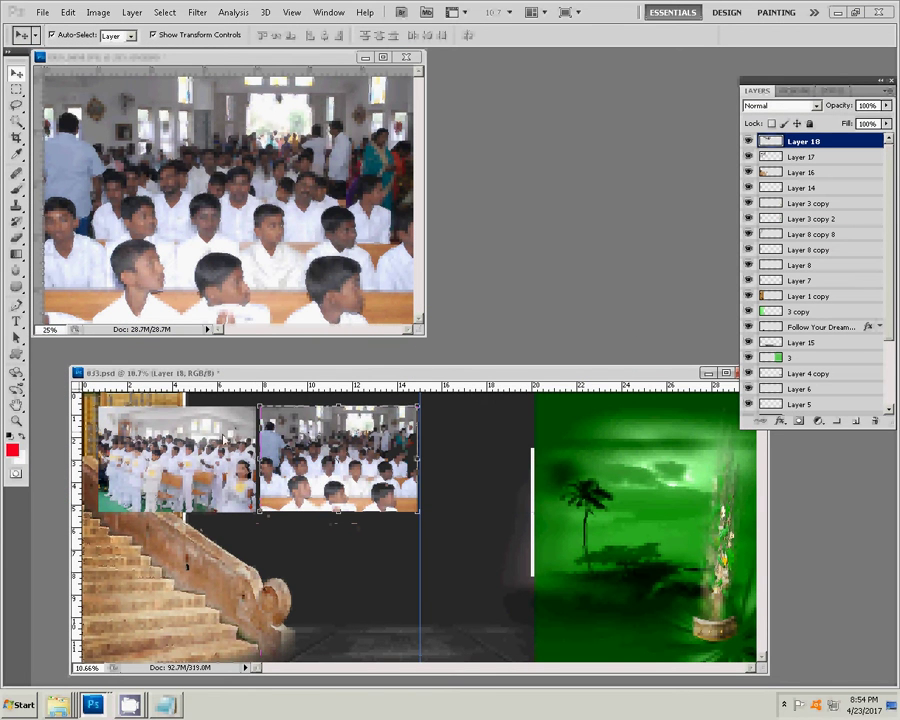
pyautogui.hotkey('alt', 'shift', '[')
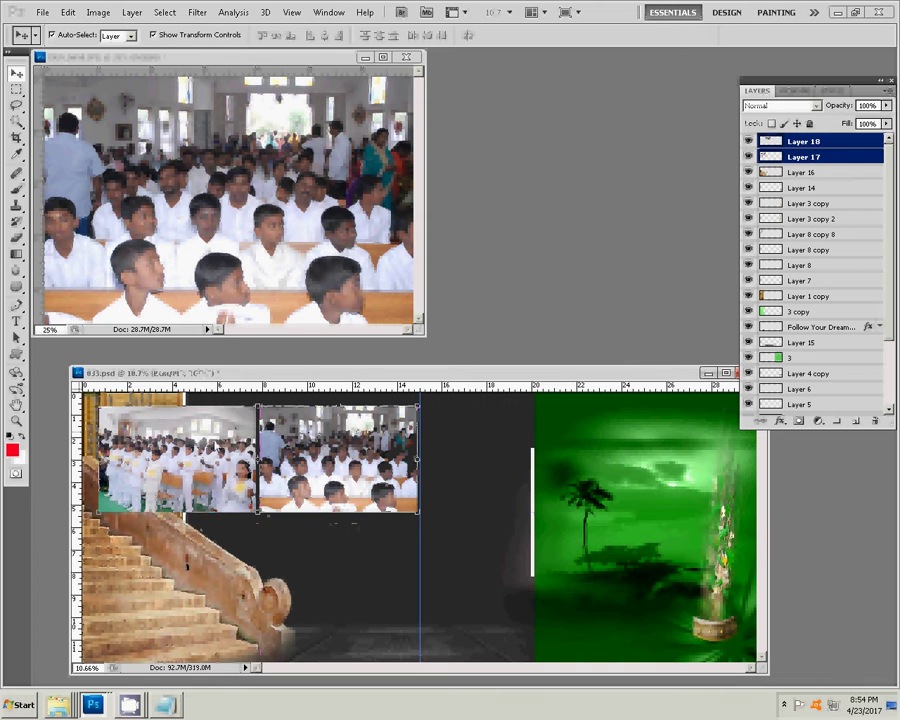
pyautogui.moveTo(340, 460); pyautogui.dragTo(329, 460)
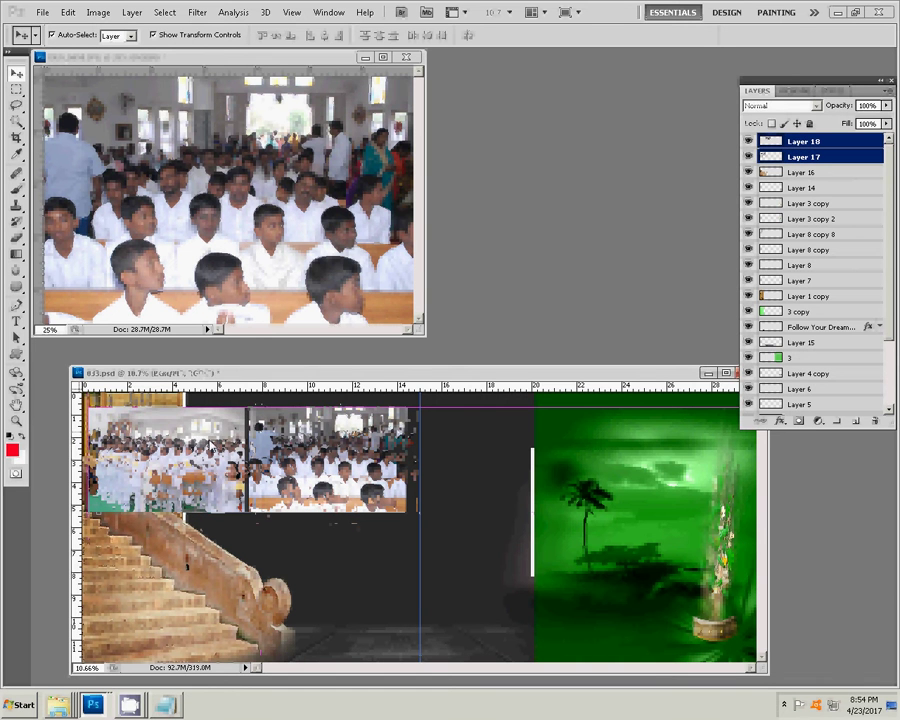
# - Close DUS_0650 without saving and reselect only Layer 17
pyautogui.click(298, 256)
pyautogui.hotkey('ctrl', 'w')
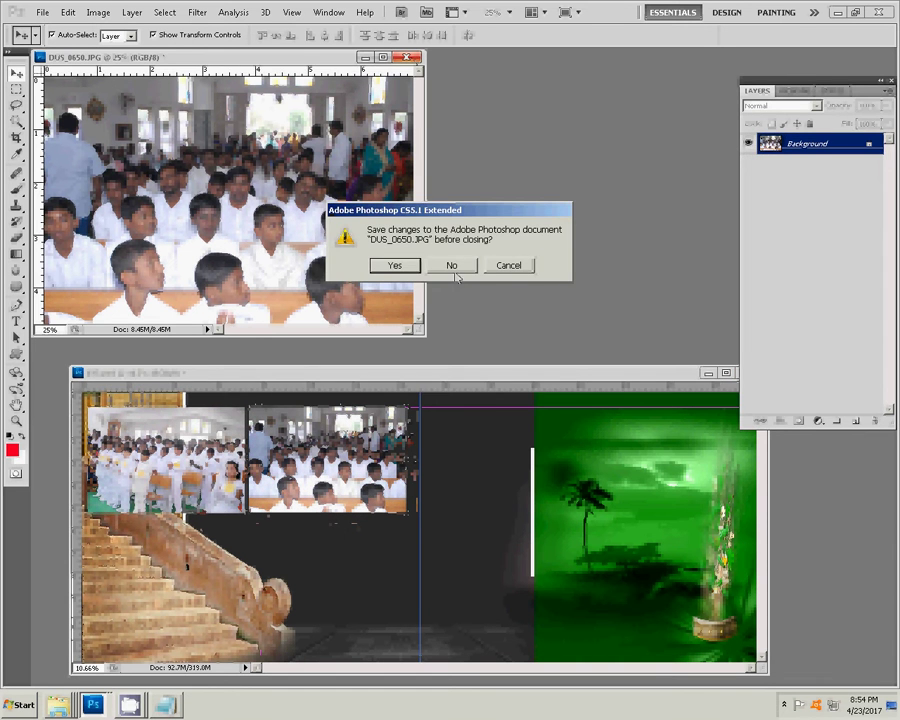
pyautogui.click(451, 266)
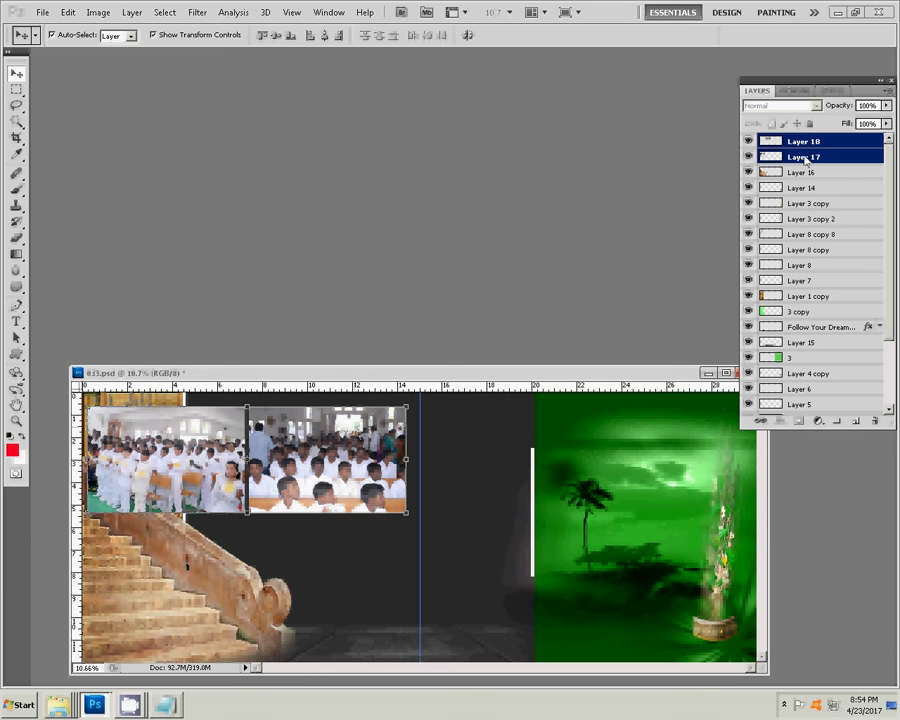
pyautogui.click(805, 158)
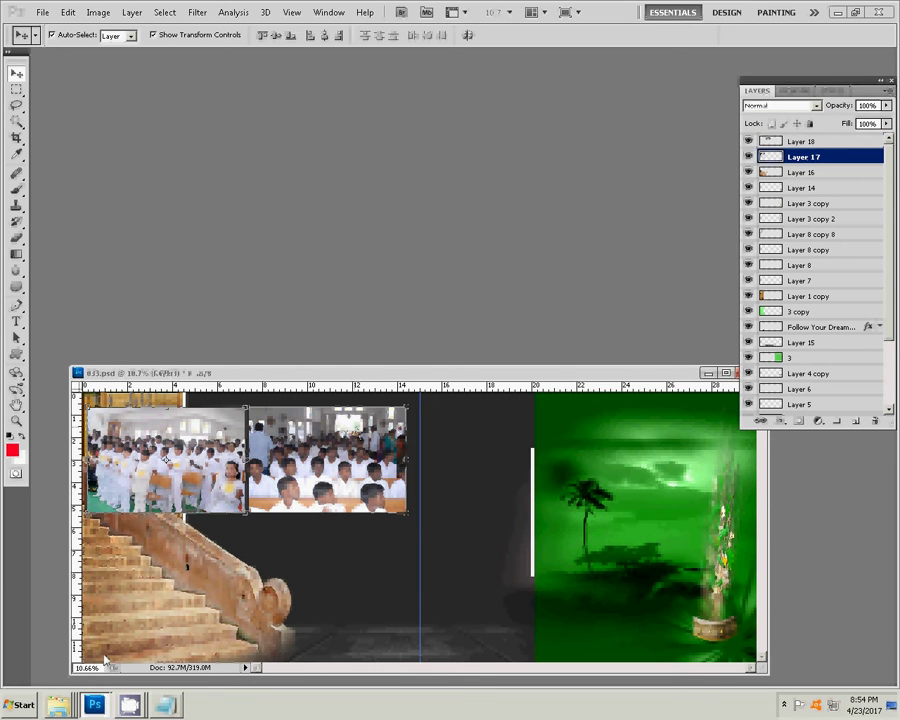
# - Reopen the Church folder and browse the thumbnails down toward DUS_0661
pyautogui.rightClick(58, 704)
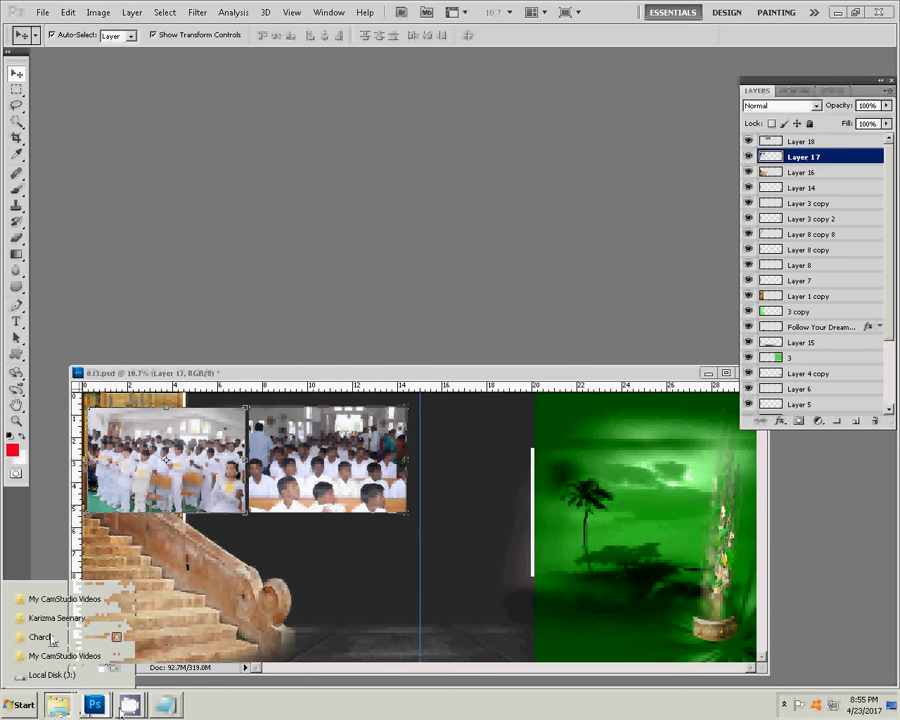
pyautogui.click(52, 638)
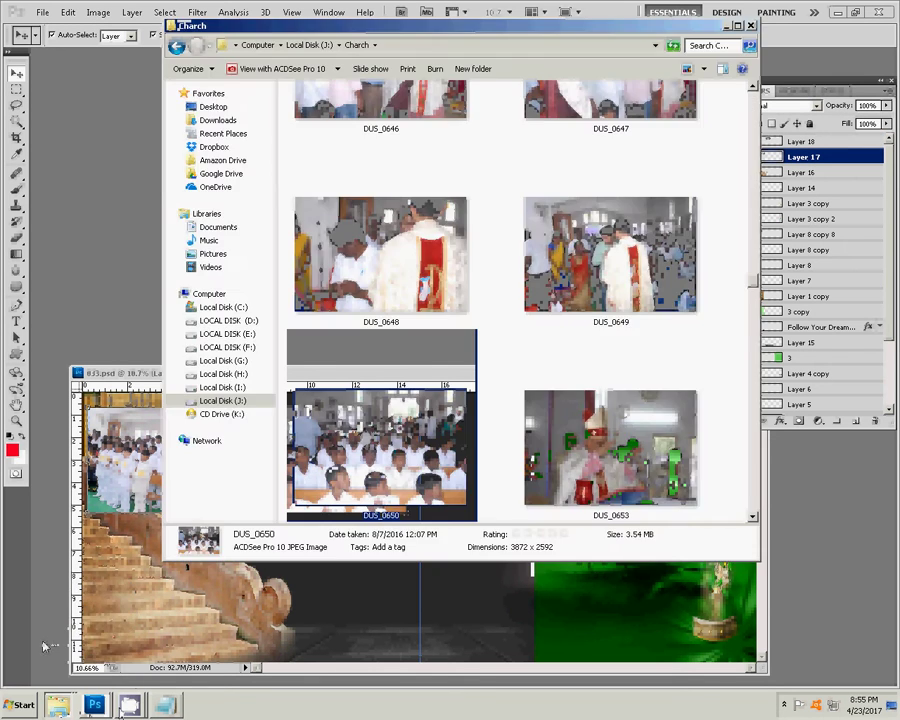
pyautogui.click(637, 473)
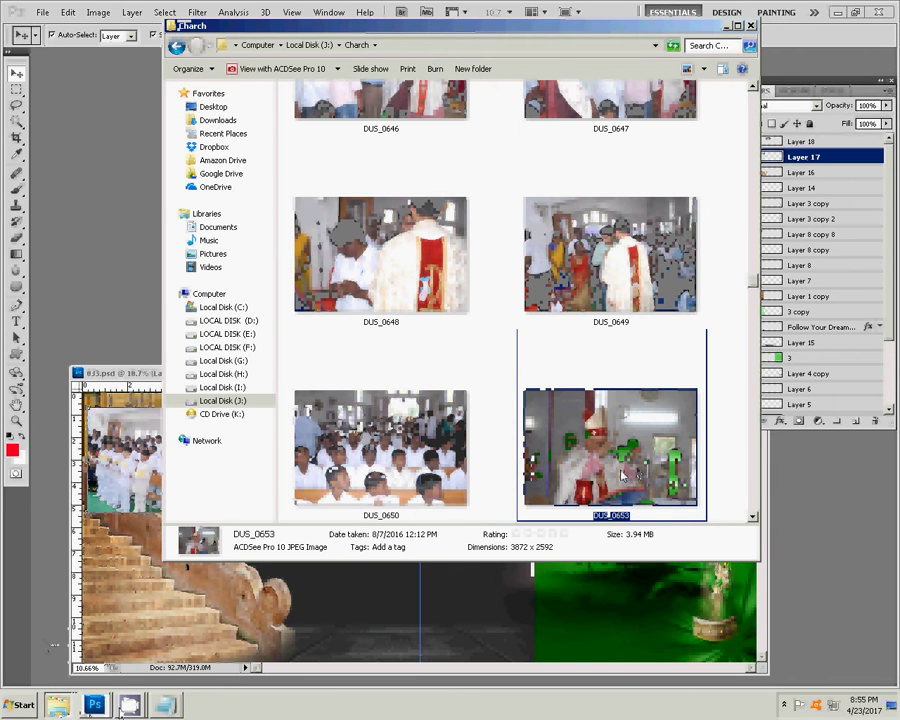
pyautogui.scroll(-2, 622, 474)
pyautogui.click(630, 480)
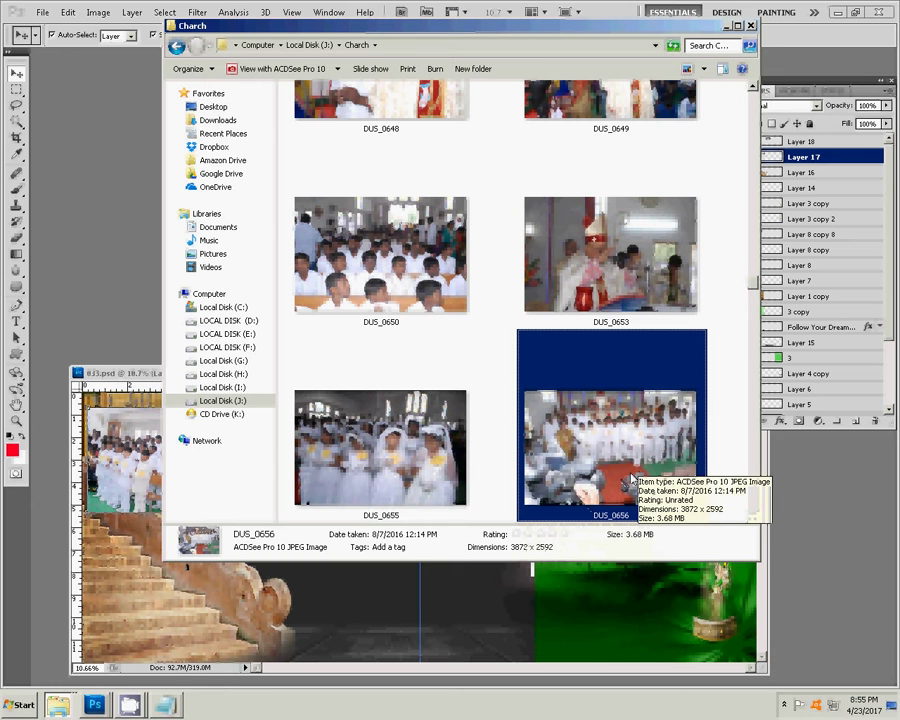
pyautogui.press('Down')
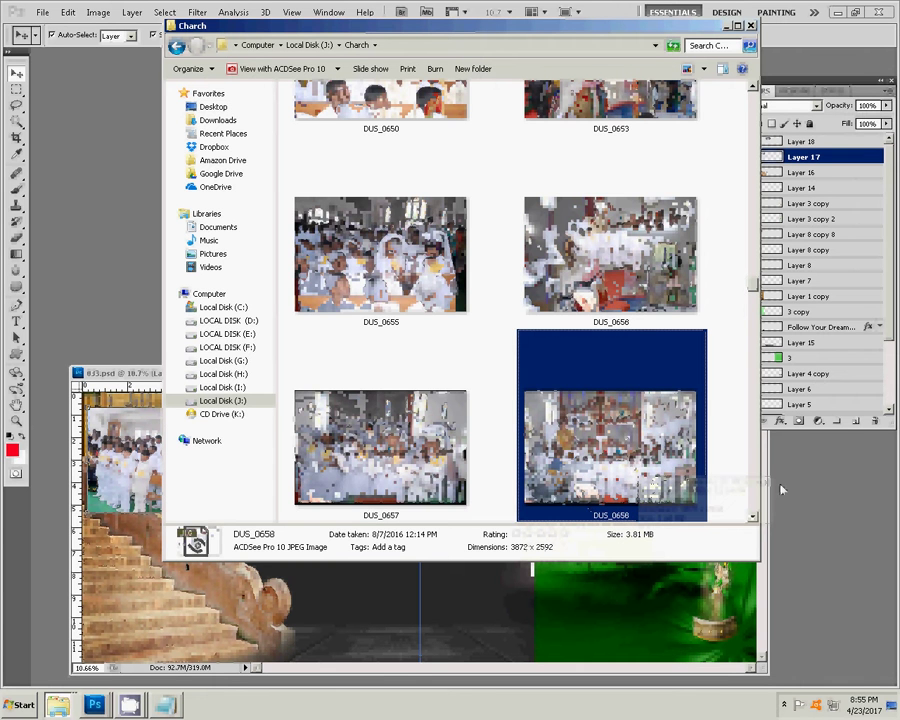
pyautogui.press('Down')
pyautogui.press('Down')
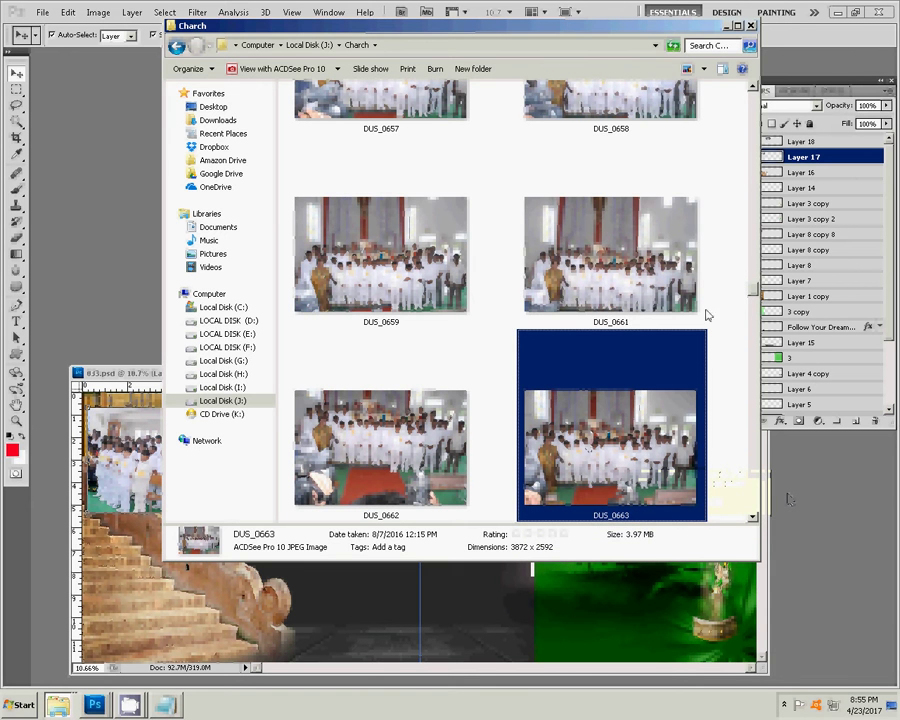
# - Select only DUS_0659 and DUS_0661 and open them in Photoshop
pyautogui.keyDown('ctrl'); pyautogui.click(443, 298); pyautogui.keyUp('ctrl')
pyautogui.keyDown('ctrl'); pyautogui.click(591, 285); pyautogui.keyUp('ctrl')
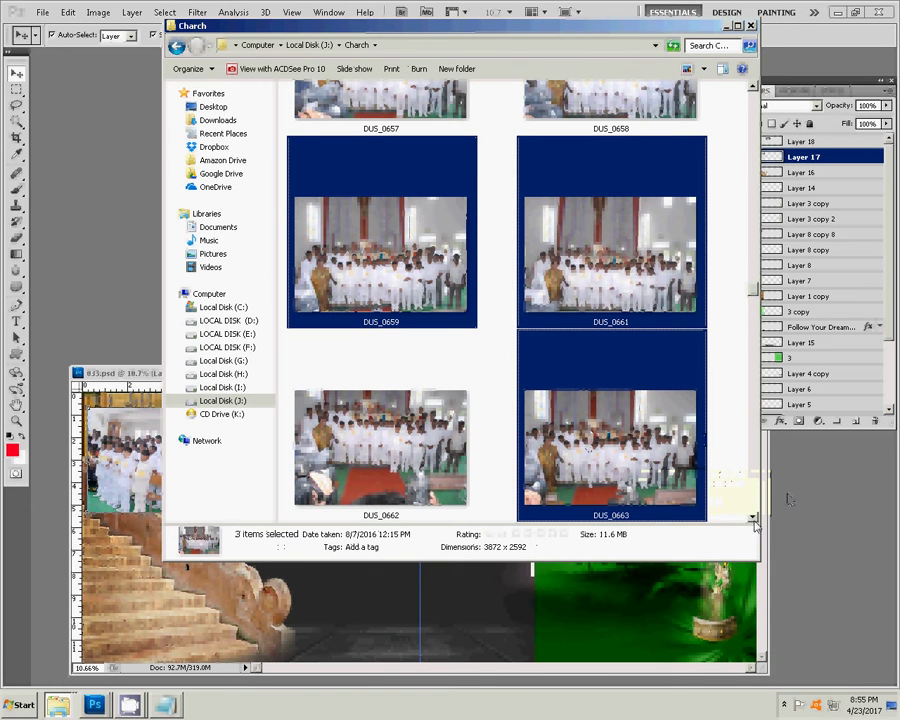
pyautogui.click(754, 522)
pyautogui.keyDown('ctrl'); pyautogui.click(524, 205); pyautogui.keyUp('ctrl')
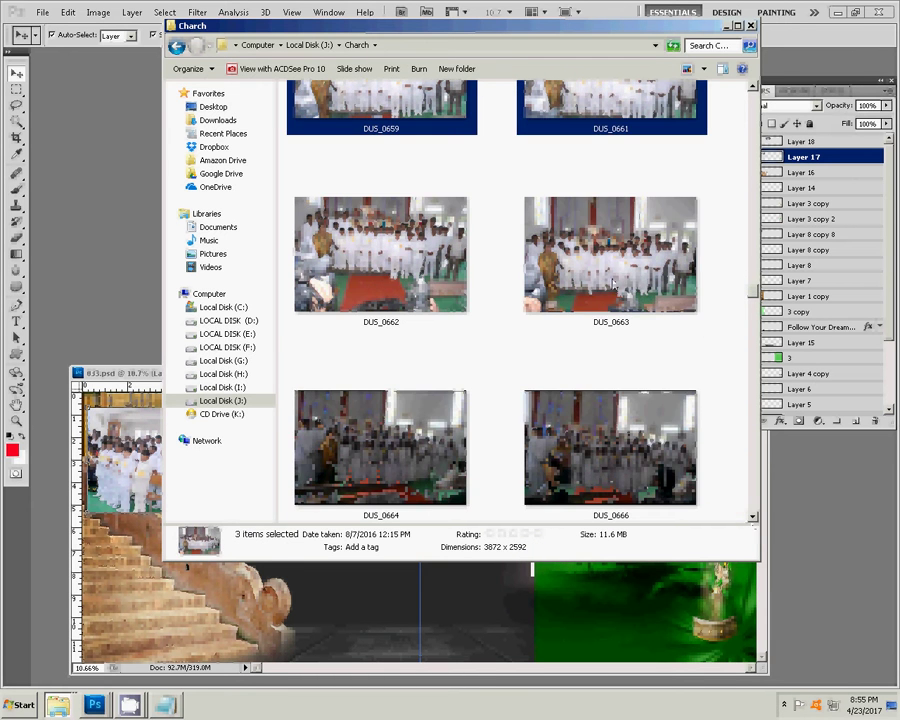
pyautogui.click(69, 211)
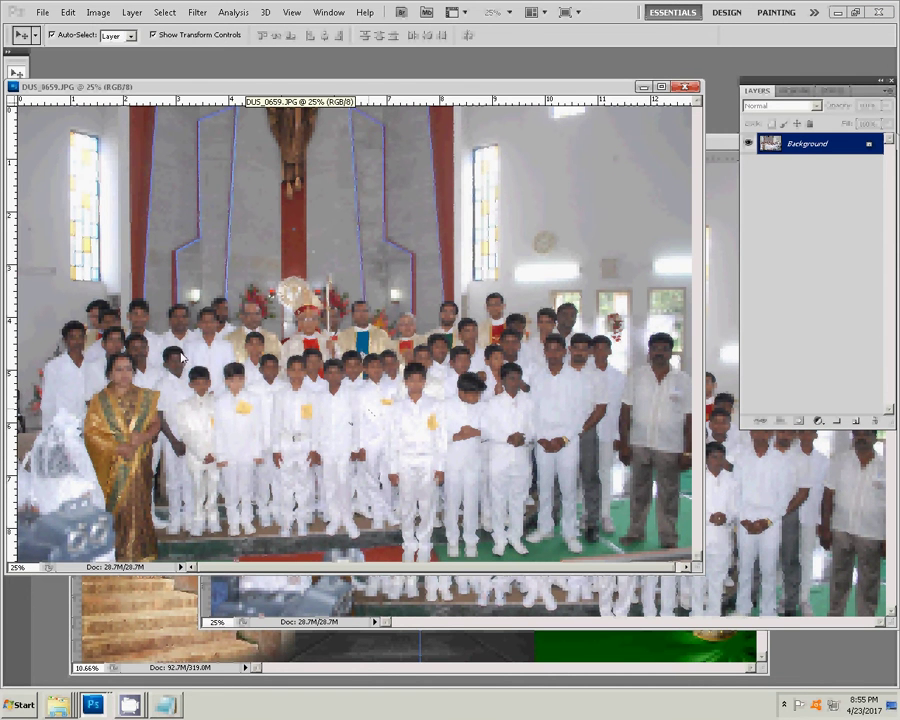
# - Zoom in on the group photo and place it on the green right page as Layer 19
pyautogui.press('z')
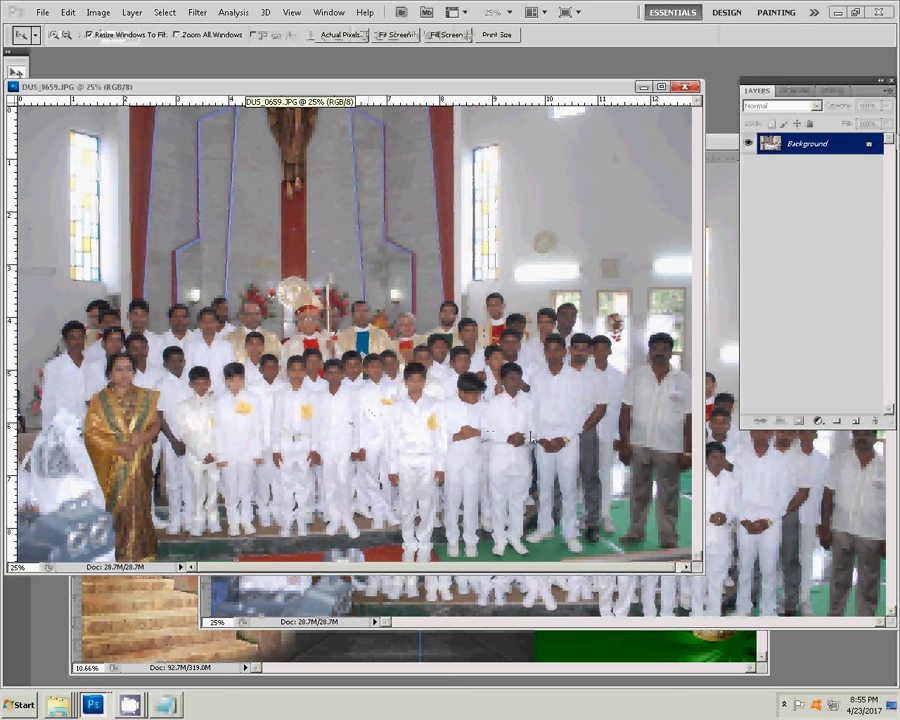
pyautogui.click(533, 445)
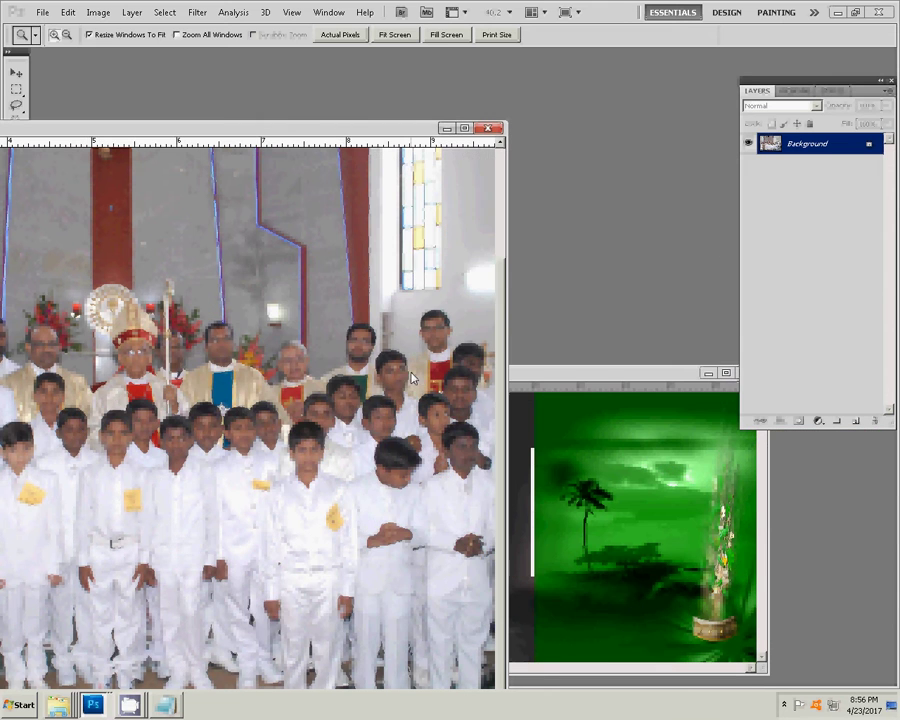
pyautogui.press('v')
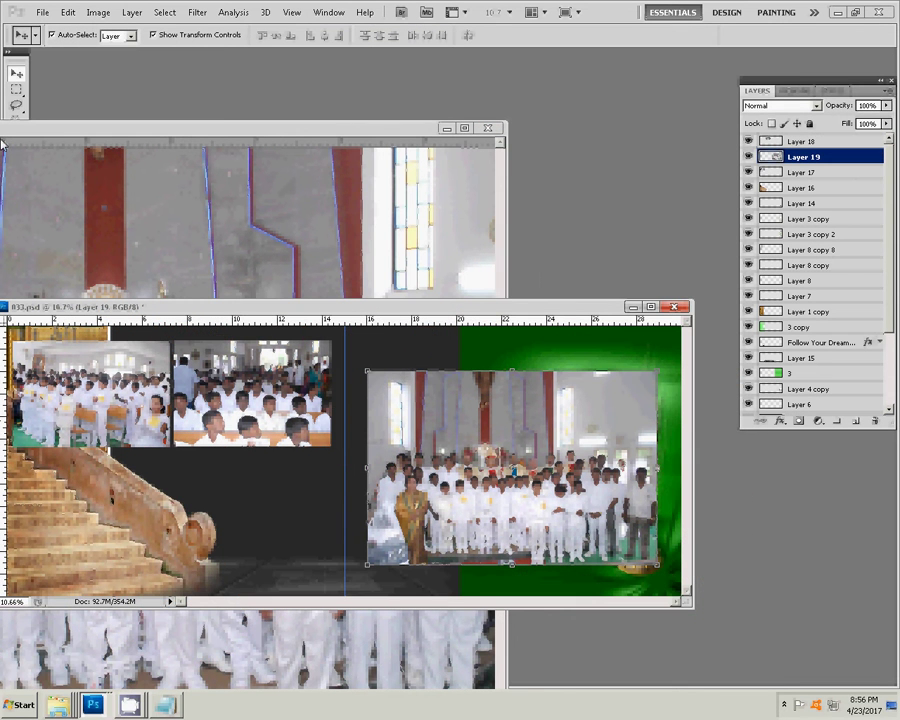
# - Delete the ceiling strip from the top of the group photo
pyautogui.click(16, 88)
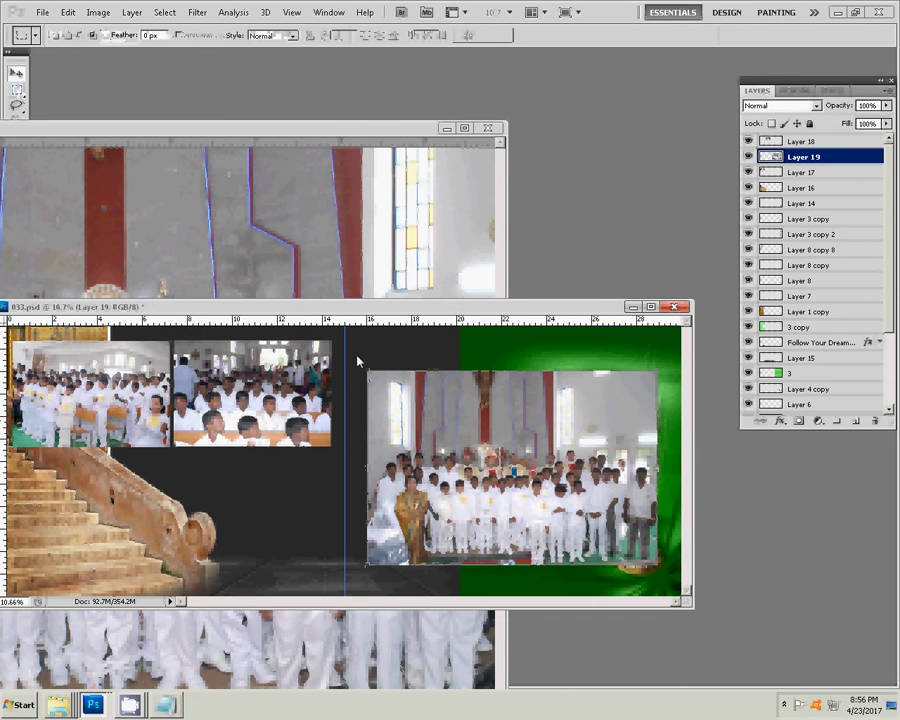
pyautogui.moveTo(357, 355); pyautogui.dragTo(669, 444)
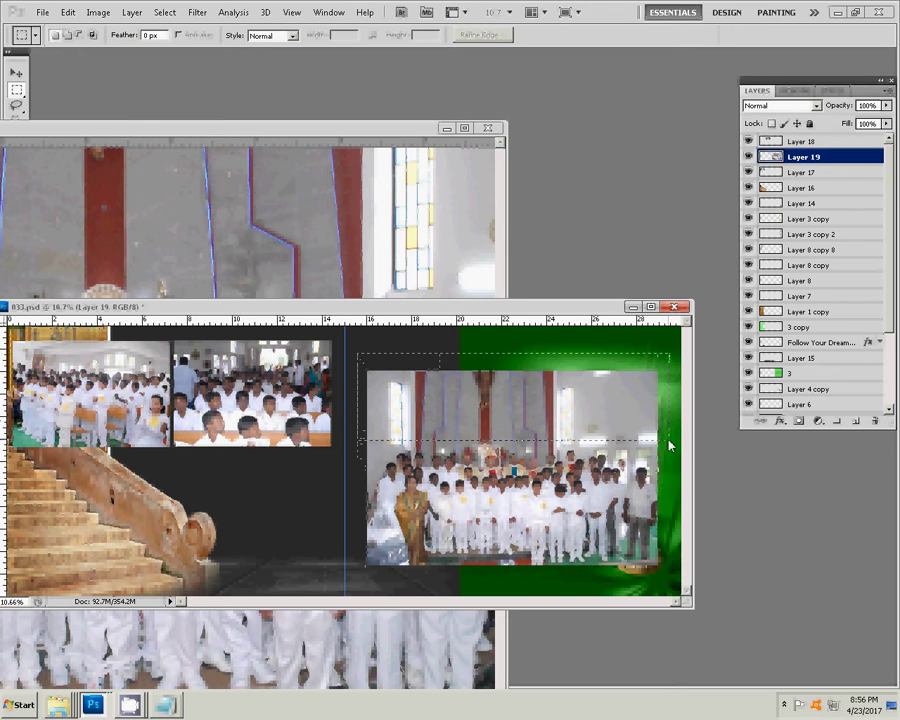
pyautogui.press('Delete')
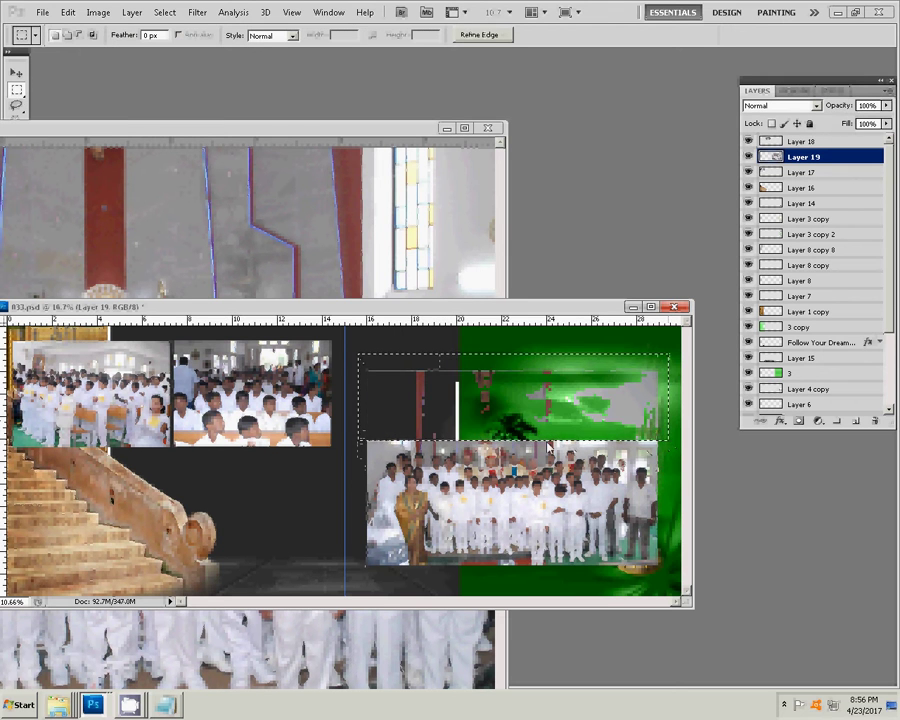
pyautogui.press('v')
pyautogui.hotkey('ctrl', 'd')
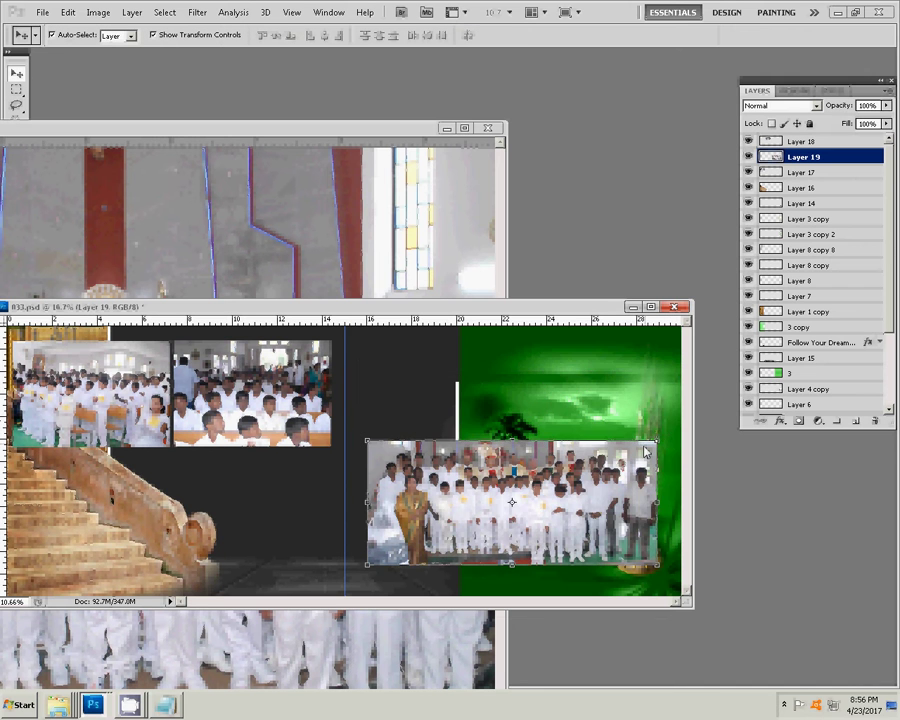
# - Move the group photo to the right page's top and enlarge it to about 107%
pyautogui.moveTo(645, 452)
pyautogui.mouseDown()
pyautogui.moveTo(658, 354)
pyautogui.moveTo(667, 349)
pyautogui.mouseUp()
pyautogui.hotkey('ctrl', 't')
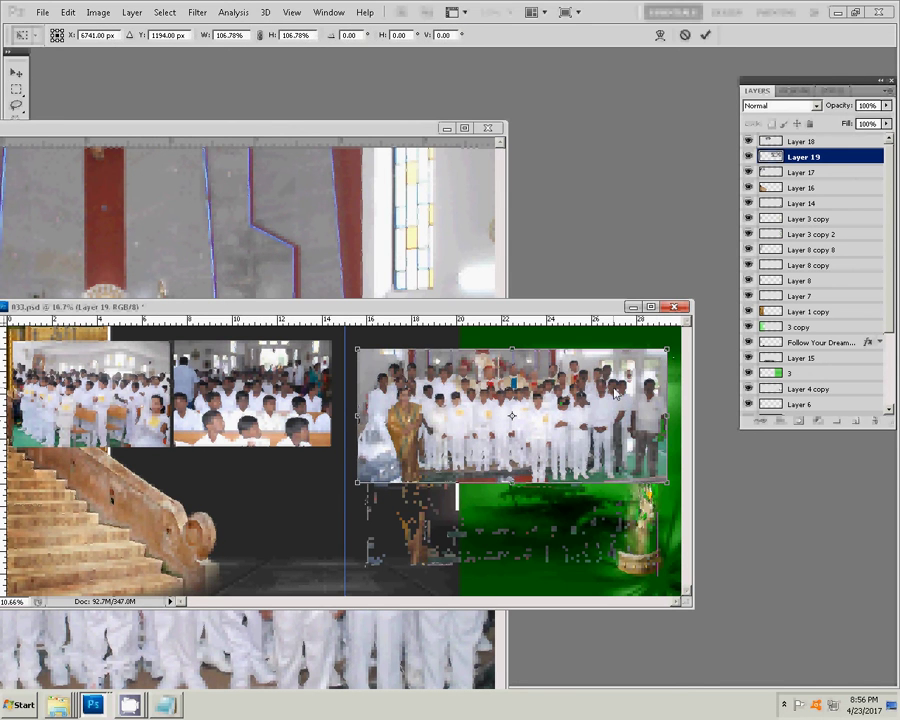
pyautogui.press('Return')
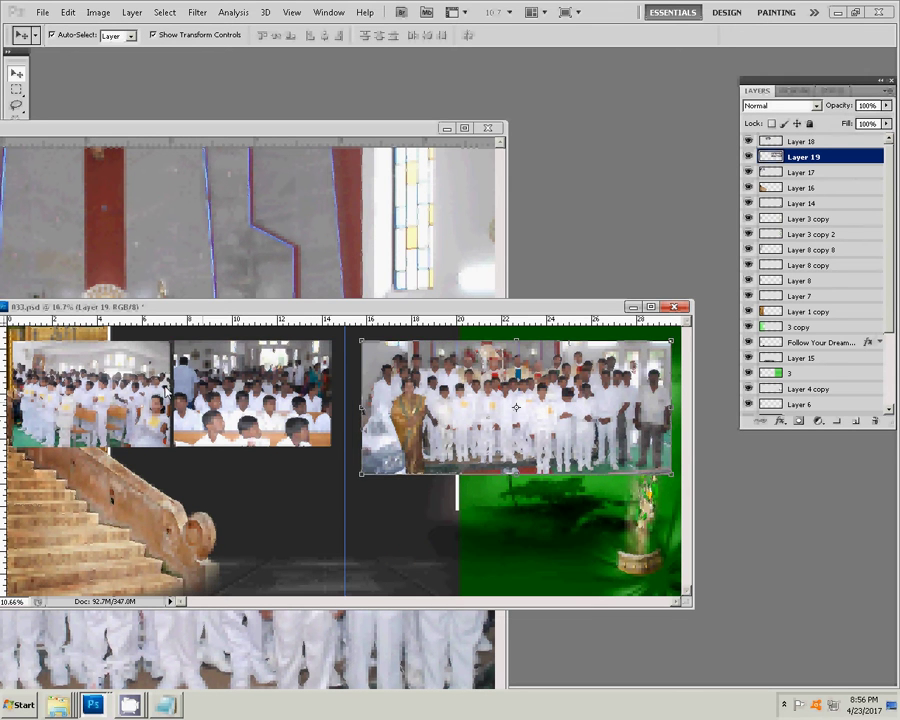
pyautogui.click(185, 262)
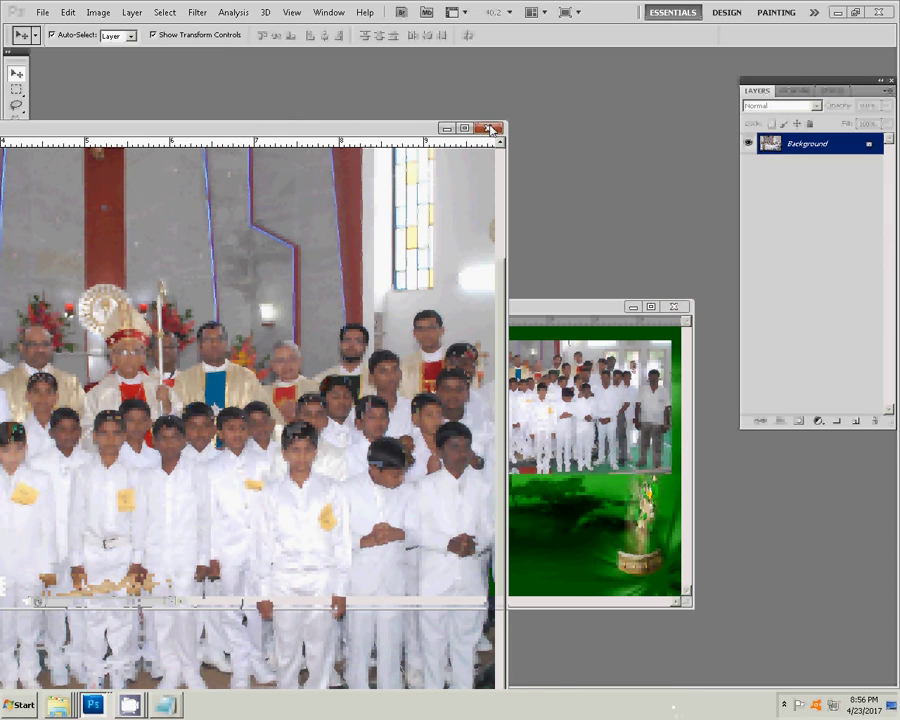
# - Close the used source photo and reopen the Church folder
pyautogui.click(490, 129)
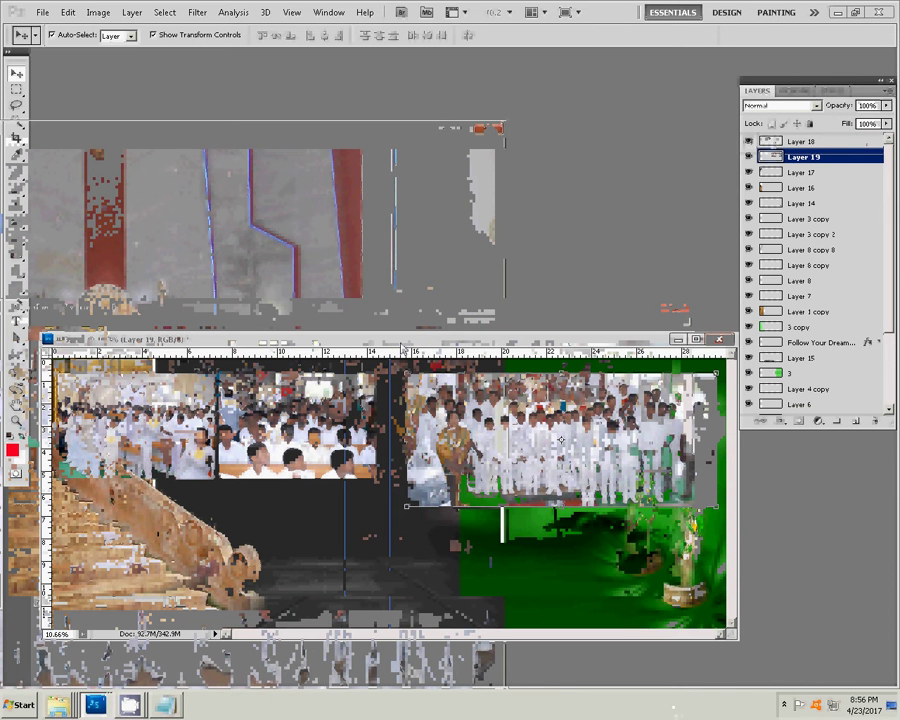
pyautogui.rightClick(58, 705)
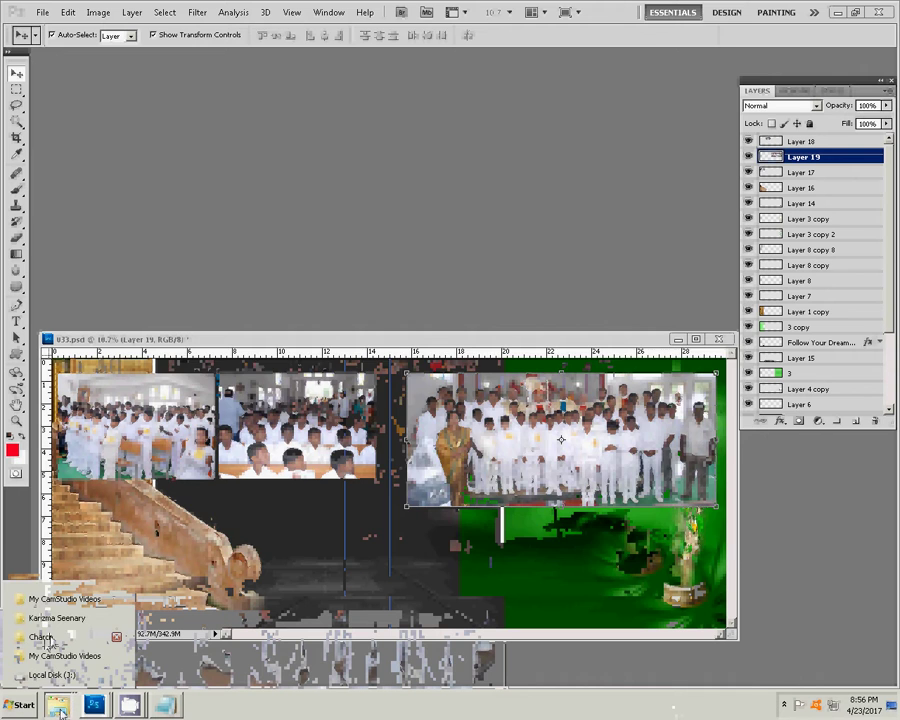
pyautogui.click(42, 637)
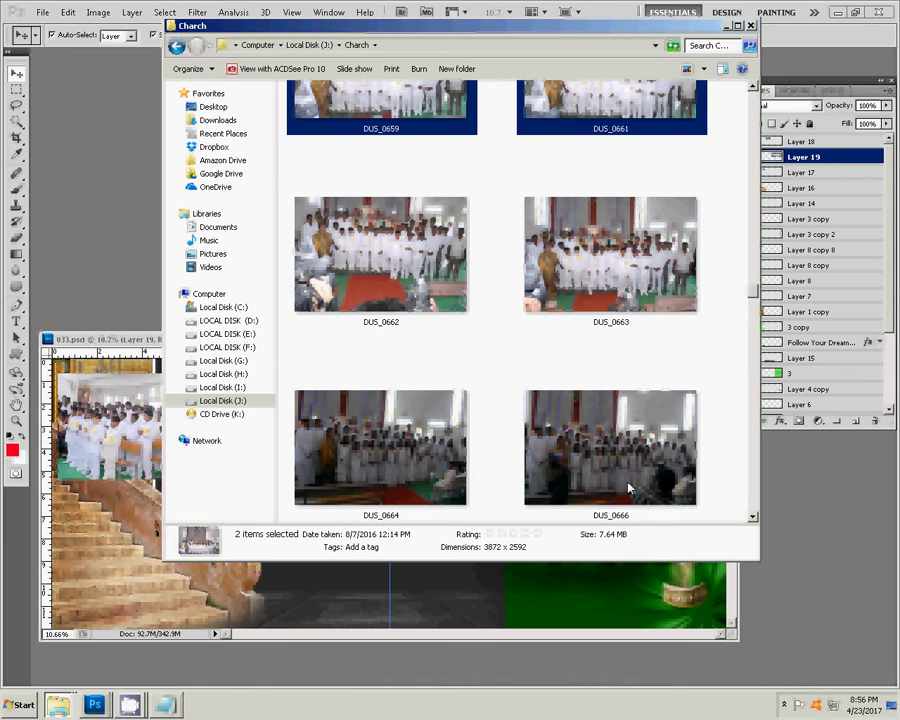
# - Browse the Church thumbnails to DUS_0686 and open it in Photoshop
pyautogui.press('Down')
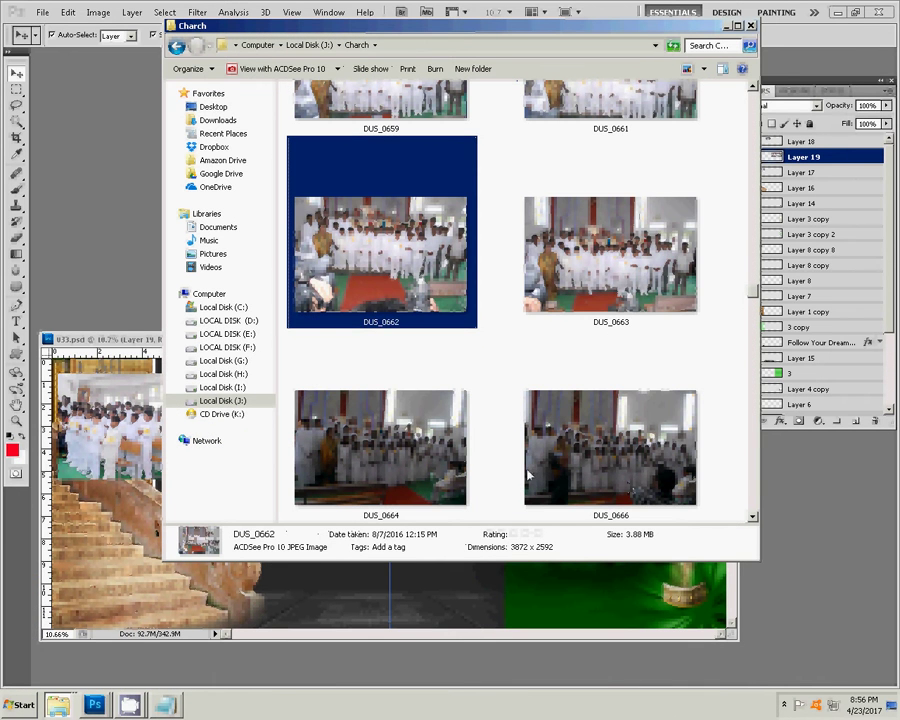
pyautogui.press('Down')
pyautogui.press('Down')
pyautogui.press('Down')
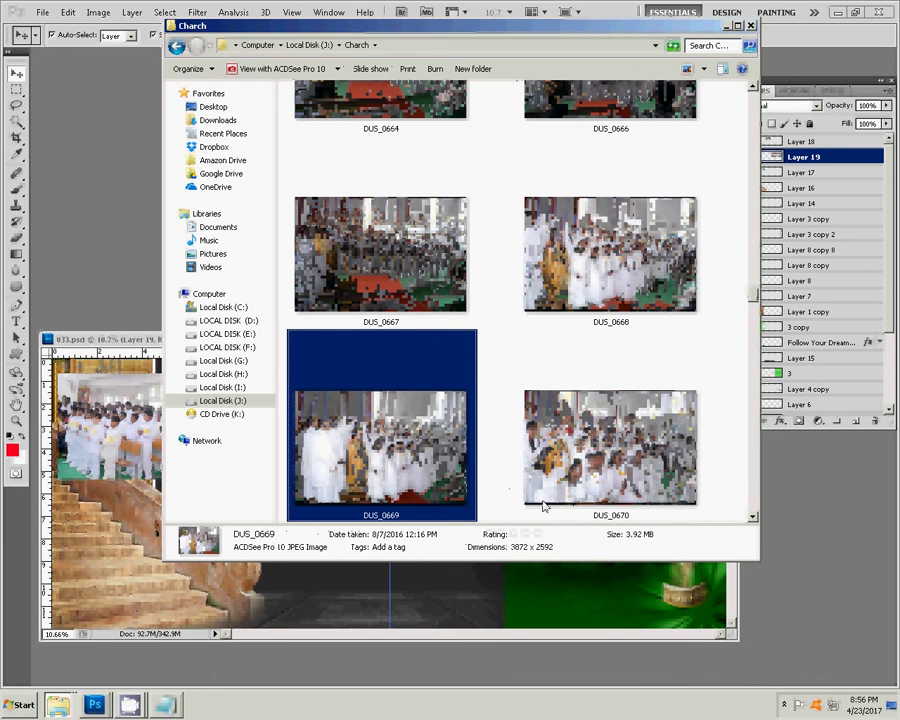
pyautogui.press('Down')
pyautogui.press('Down')
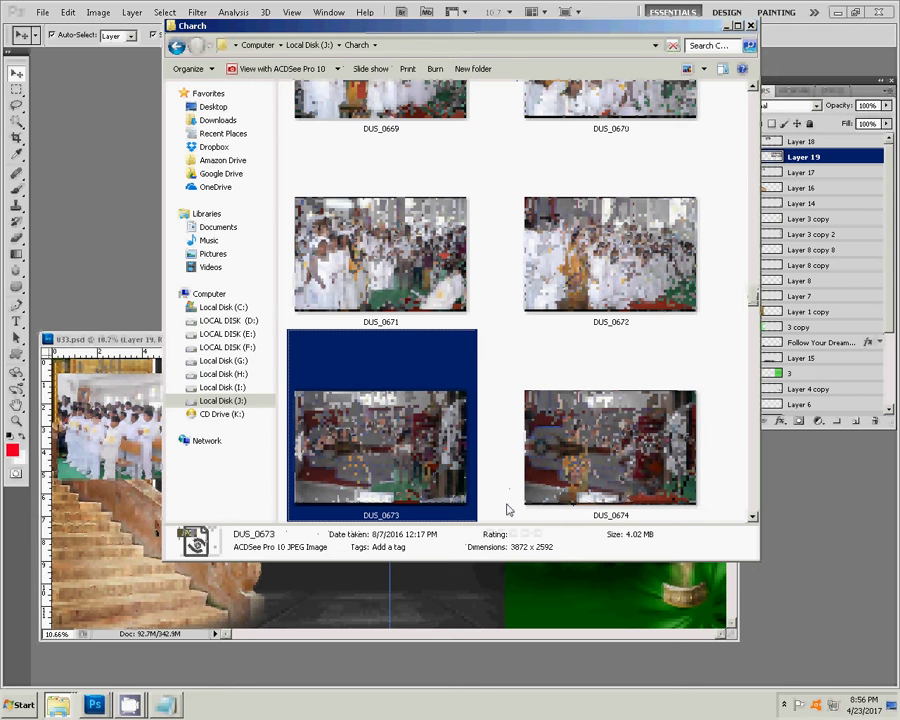
pyautogui.press('Down')
pyautogui.press('Down')
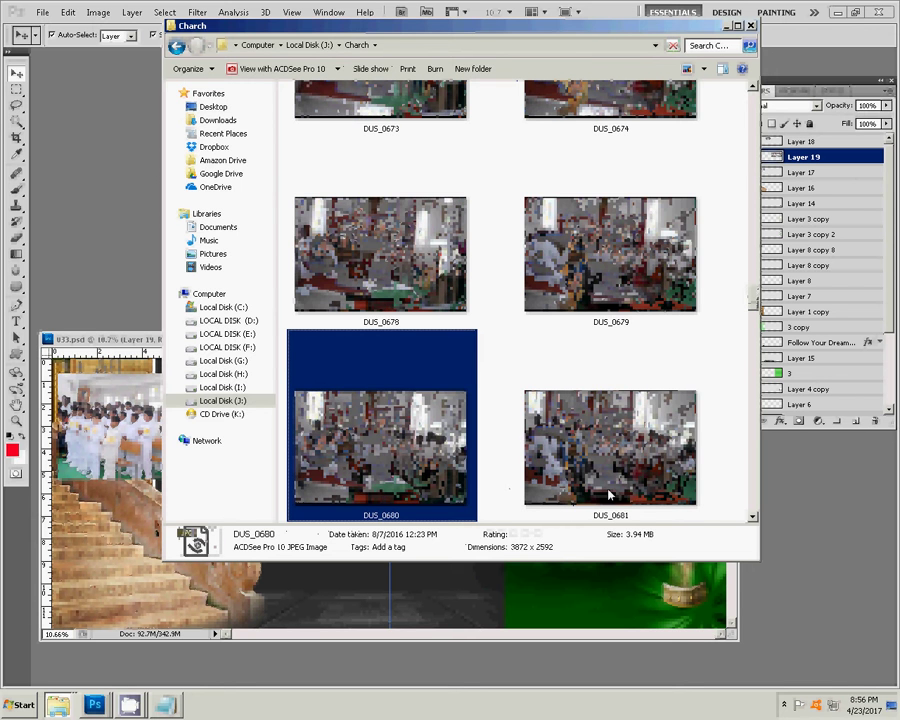
pyautogui.press('Down')
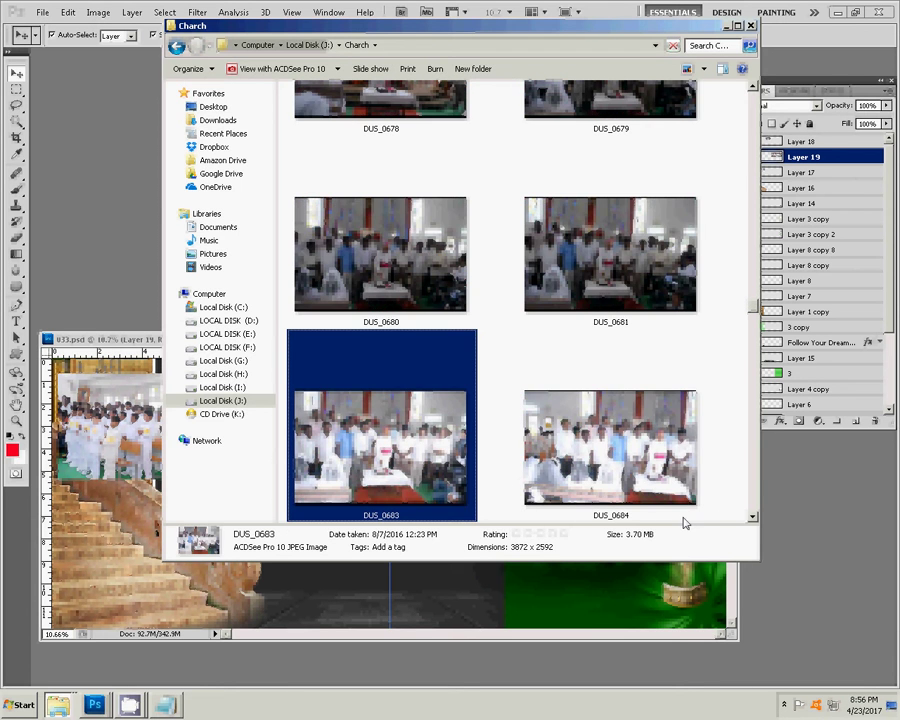
pyautogui.press('Down')
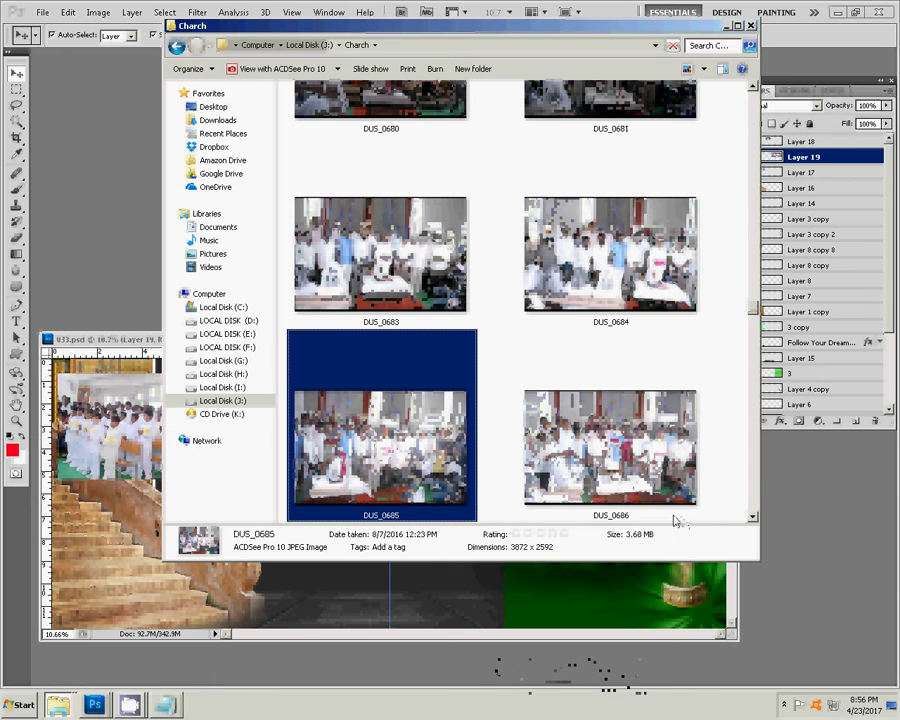
pyautogui.press('Down')
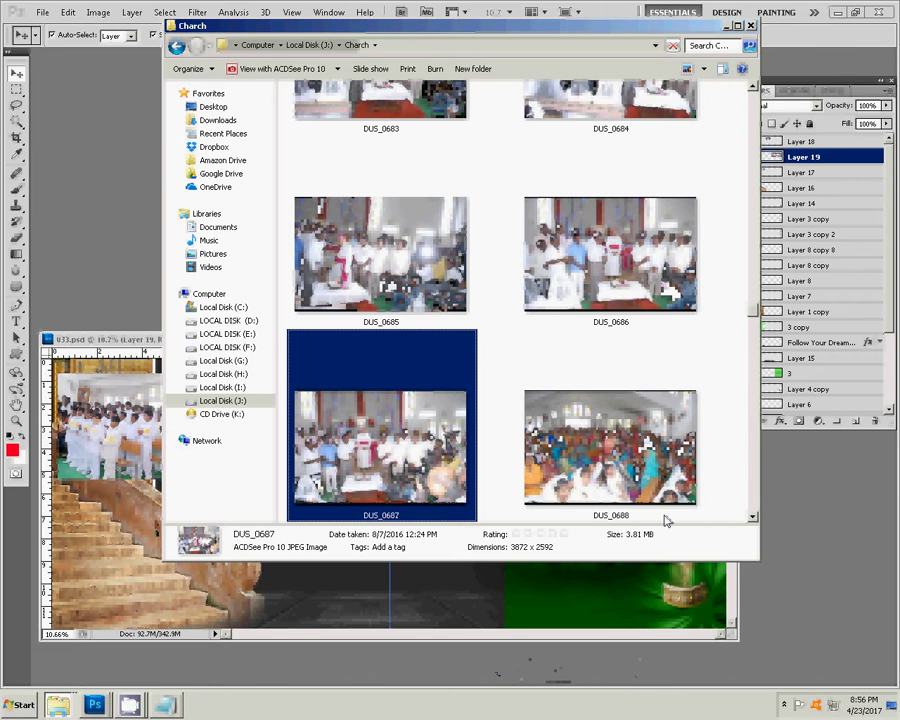
pyautogui.press('Down')
pyautogui.press('Up')
pyautogui.press('Up')
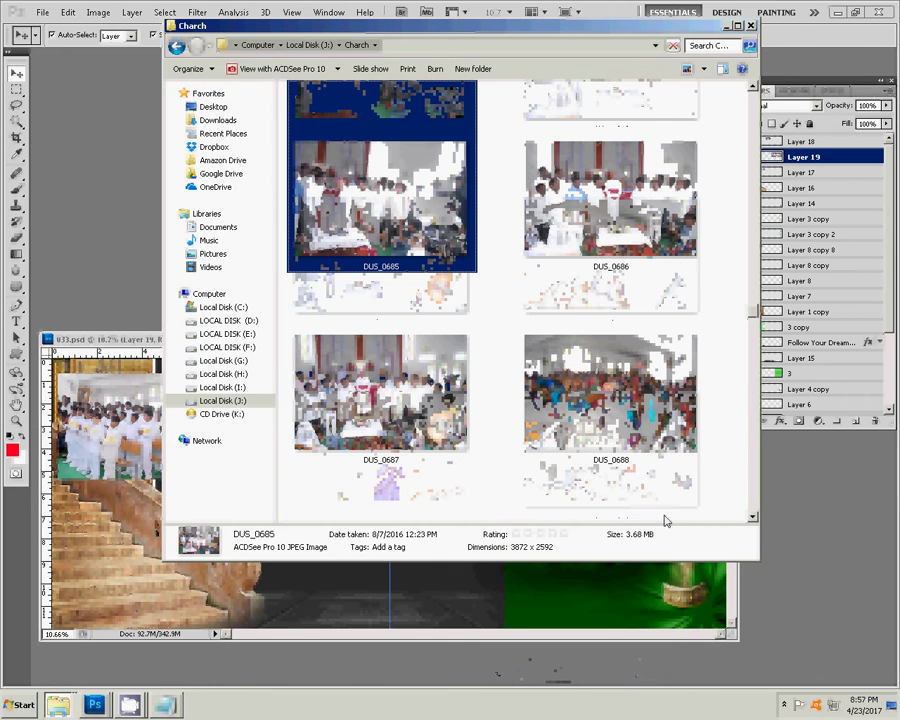
pyautogui.press('Right')
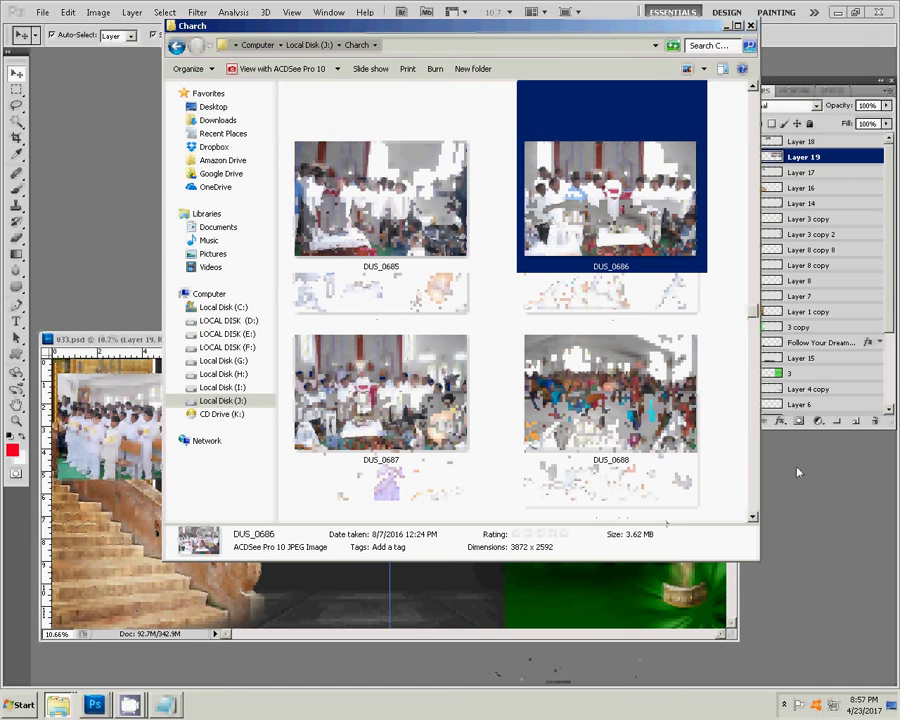
pyautogui.click(812, 510)
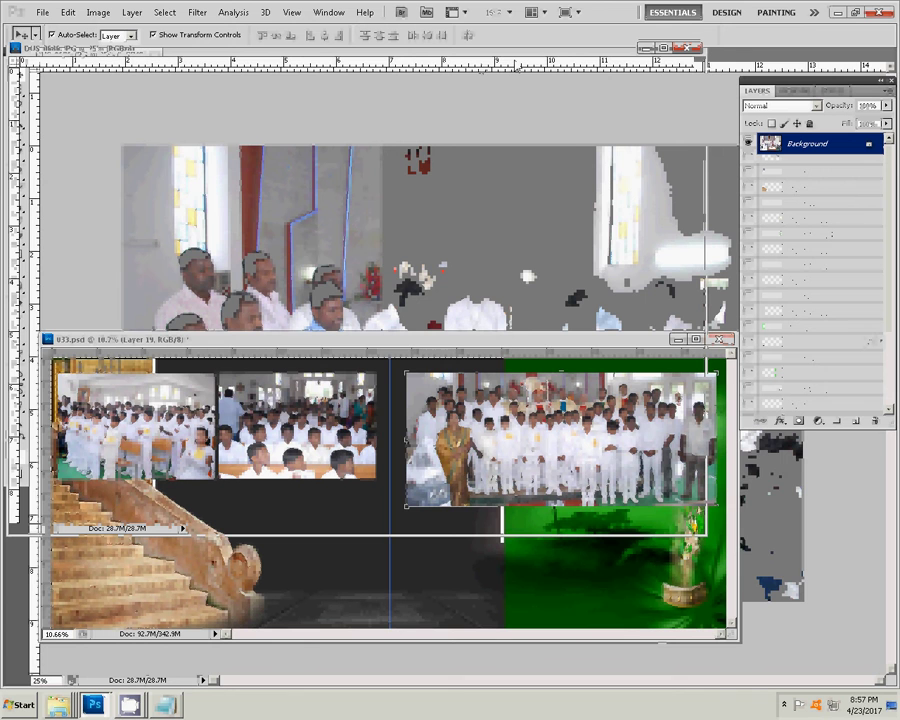
# - Resize DUS_0686 to 7 inches wide (2100 × 1406 pixels) at 300 ppi
pyautogui.hotkey('ctrl', 'alt', 'i')
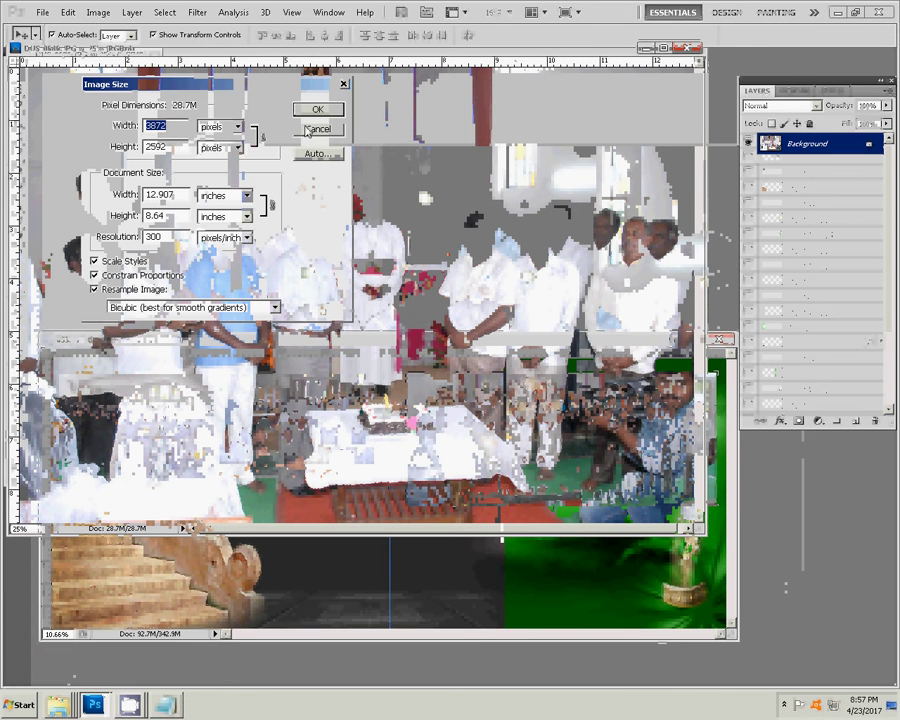
pyautogui.doubleClick(181, 196)
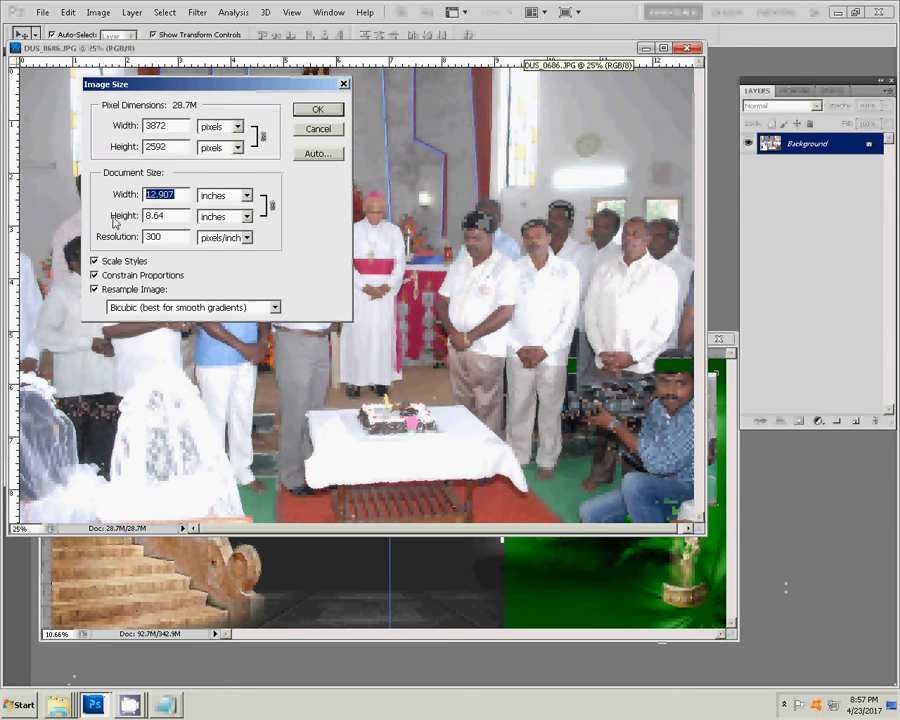
pyautogui.write('7')
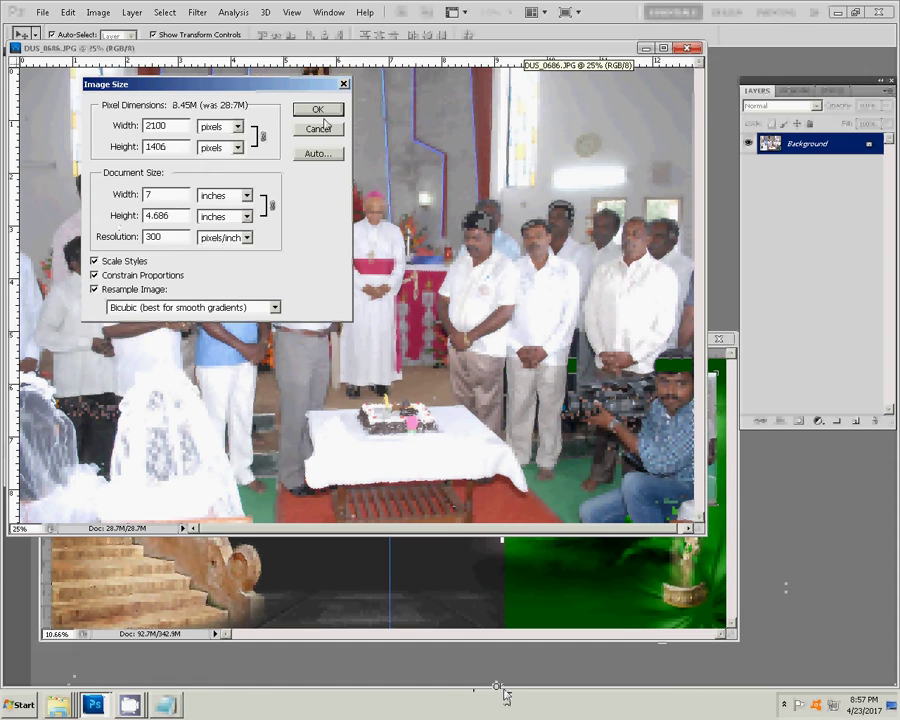
pyautogui.click(318, 110)
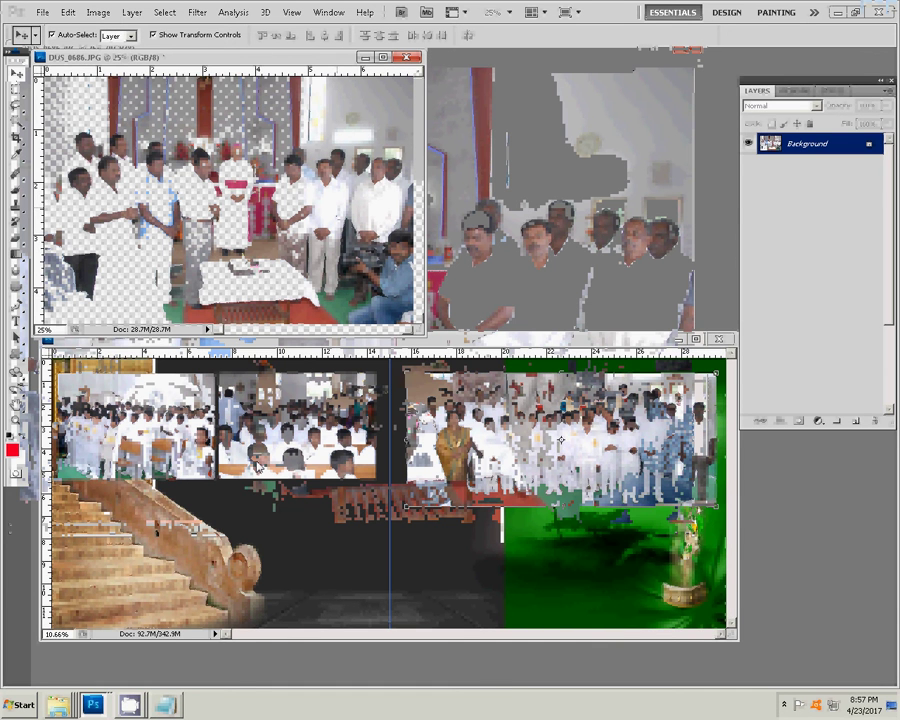
# - Place the DUS_0686 cake-table photo at the lower-left of the spread and close its file unsaved
pyautogui.moveTo(257, 467); pyautogui.dragTo(180, 548)
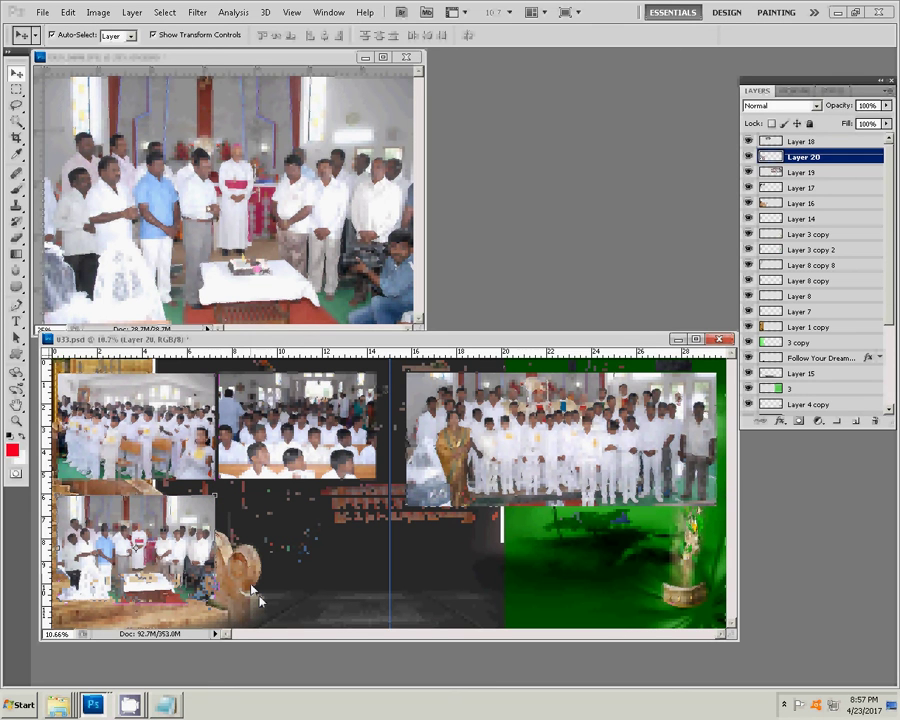
pyautogui.click(406, 57)
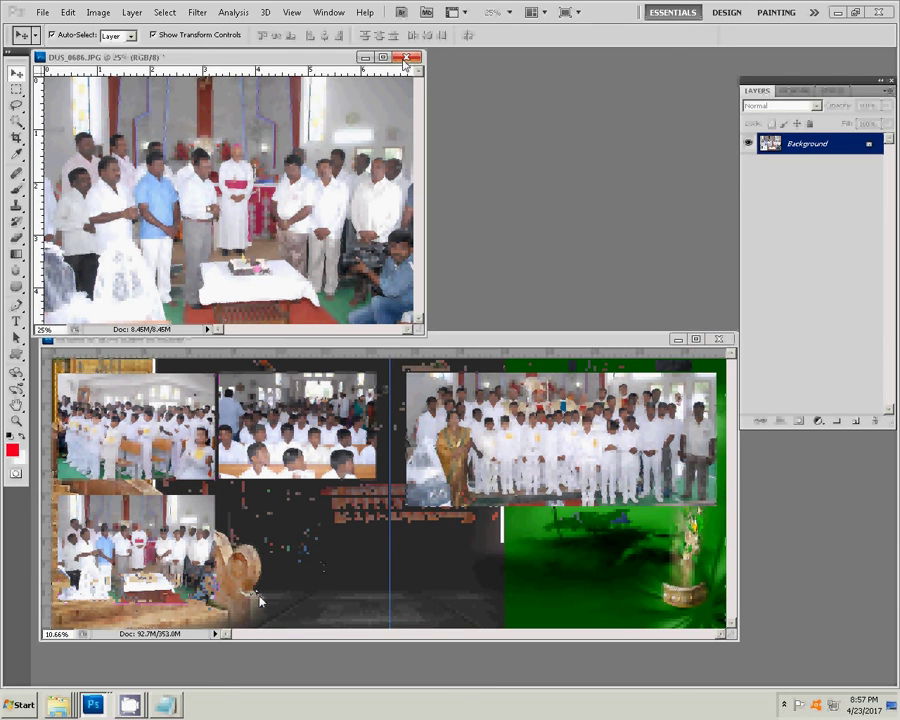
pyautogui.click(447, 265)
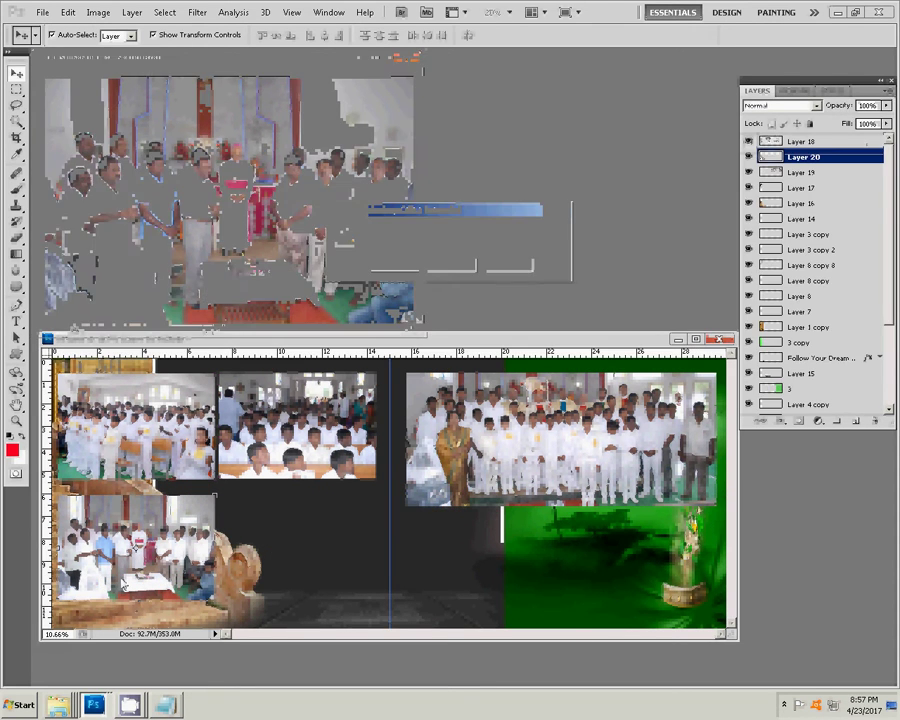
pyautogui.rightClick(58, 705)
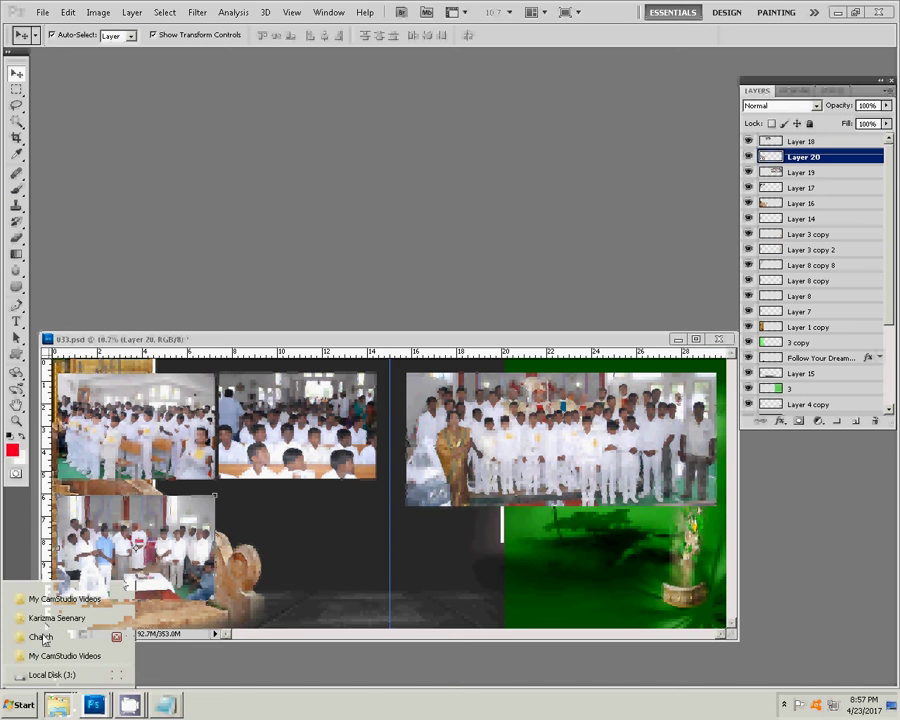
# - Reopen the Church folder and browse from DUS_0688 down to DUS_0715
pyautogui.click(42, 633)
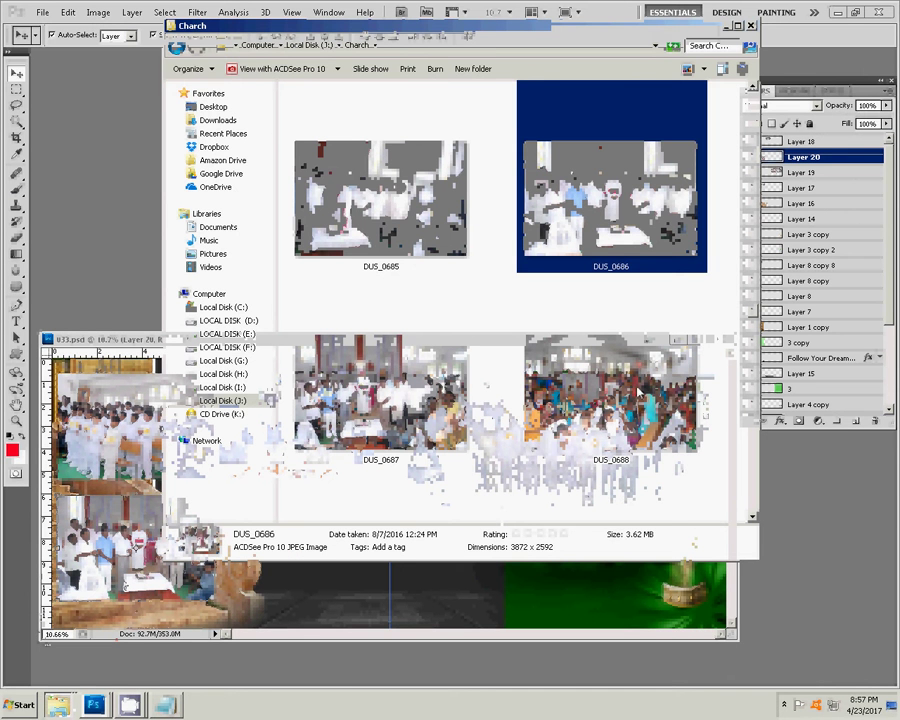
pyautogui.click(664, 356)
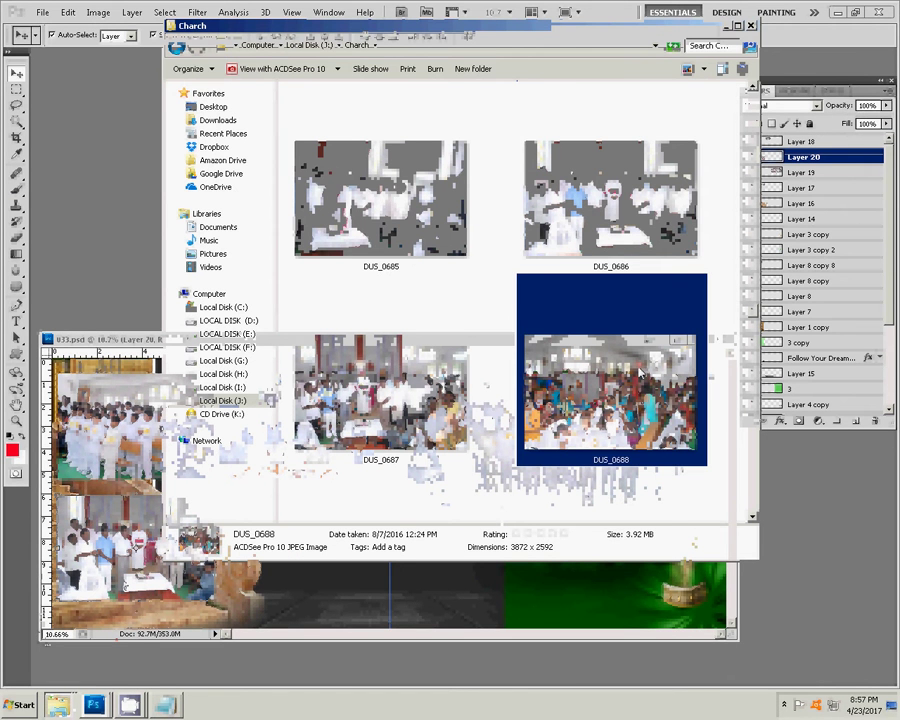
pyautogui.press('Down')
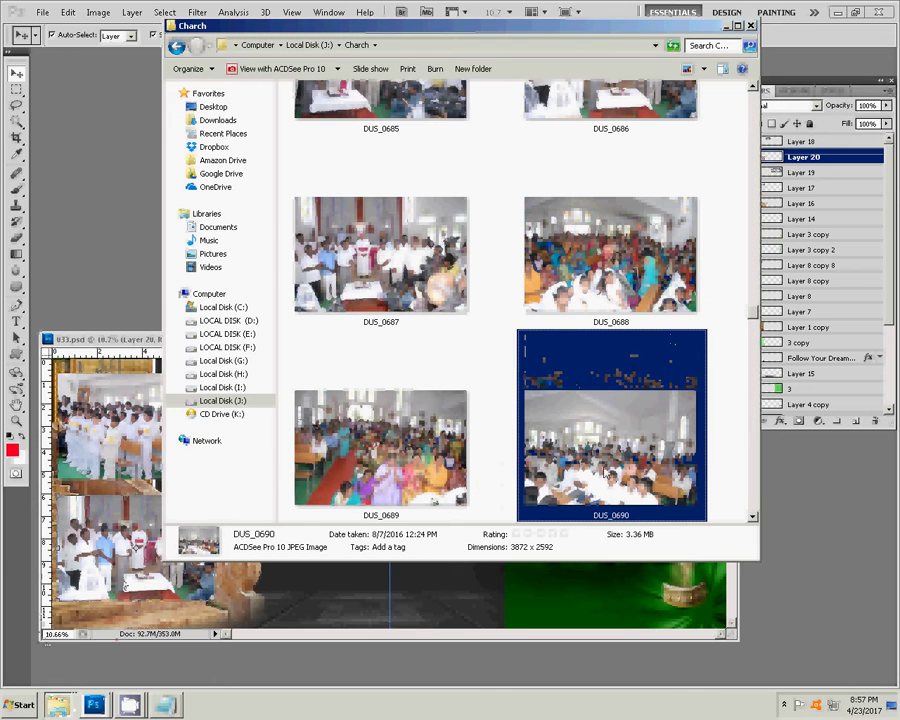
pyautogui.press('Down')
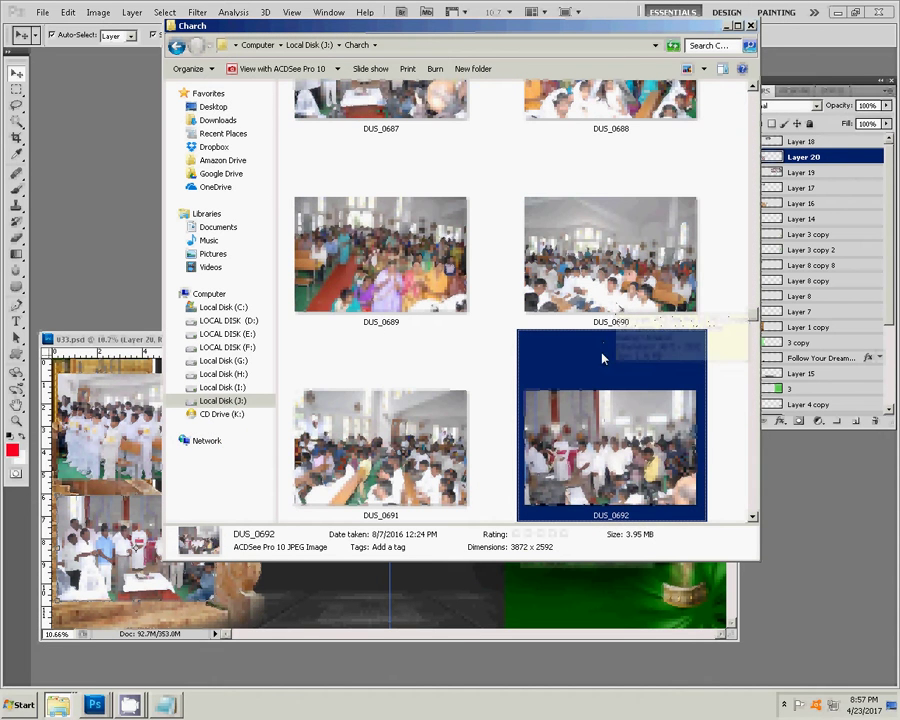
pyautogui.press('Down')
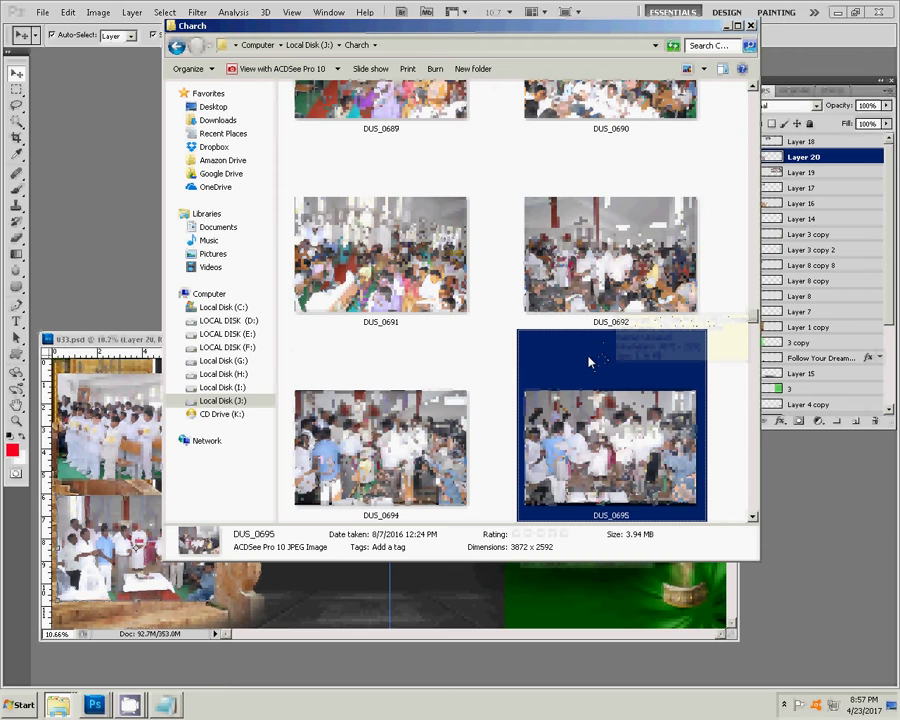
pyautogui.press('Down')
pyautogui.press('Down')
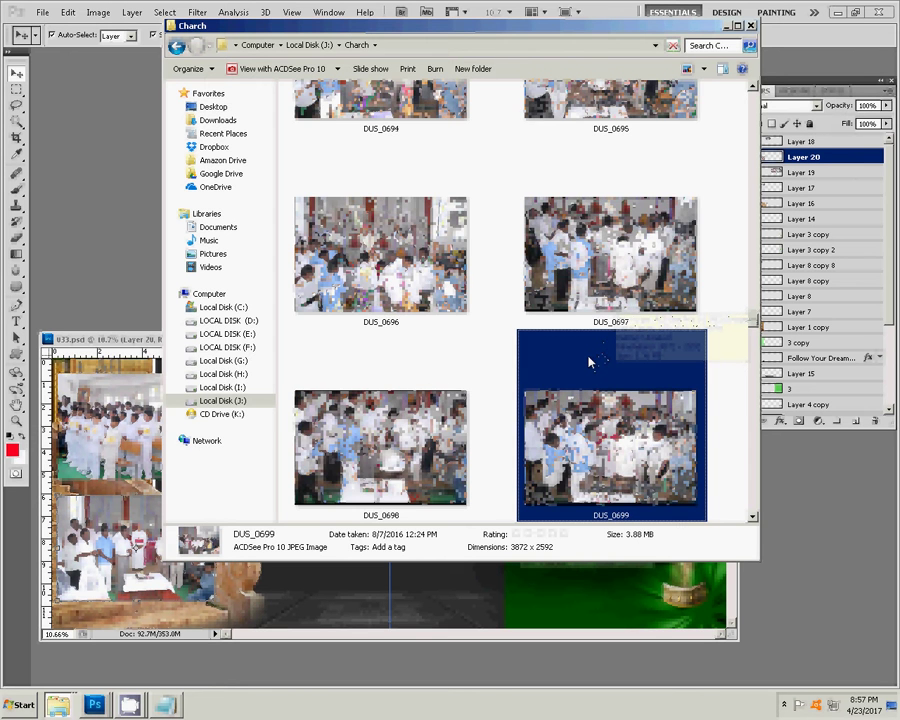
pyautogui.press('Down')
pyautogui.press('Down')
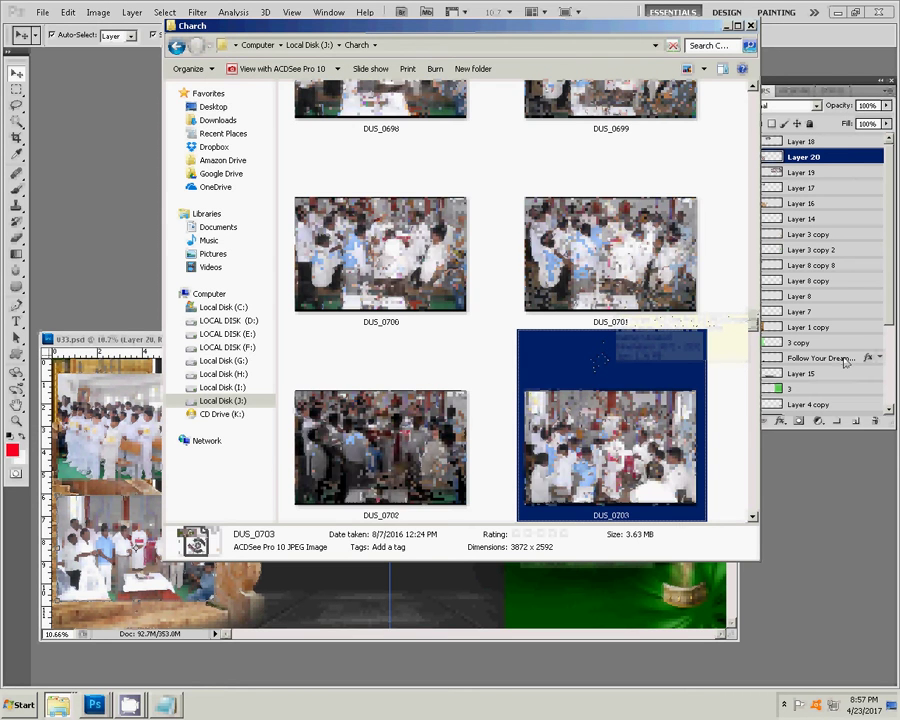
pyautogui.press('Down')
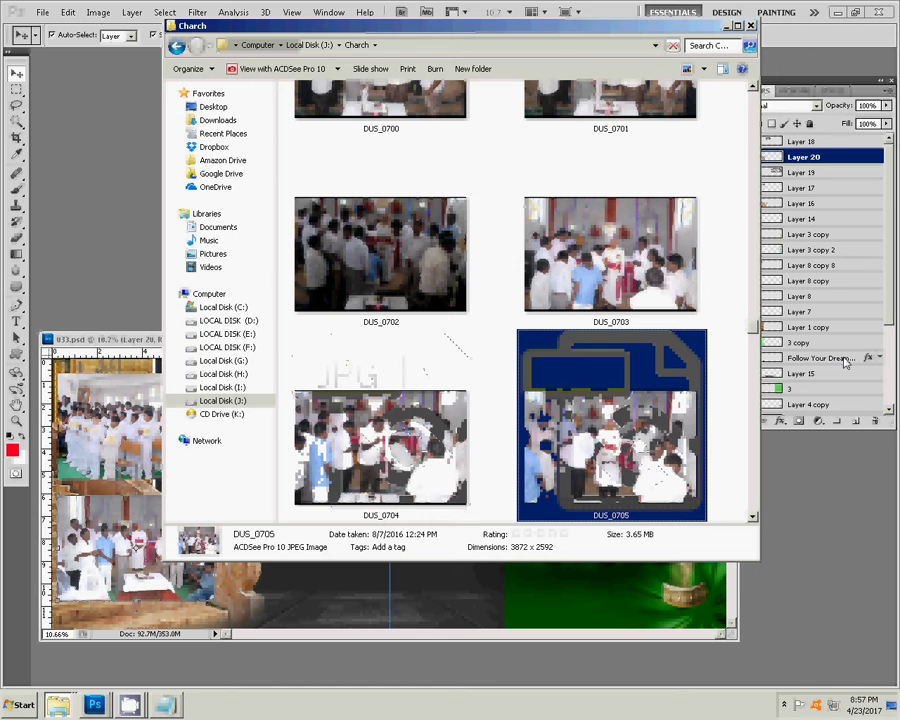
pyautogui.press('Down')
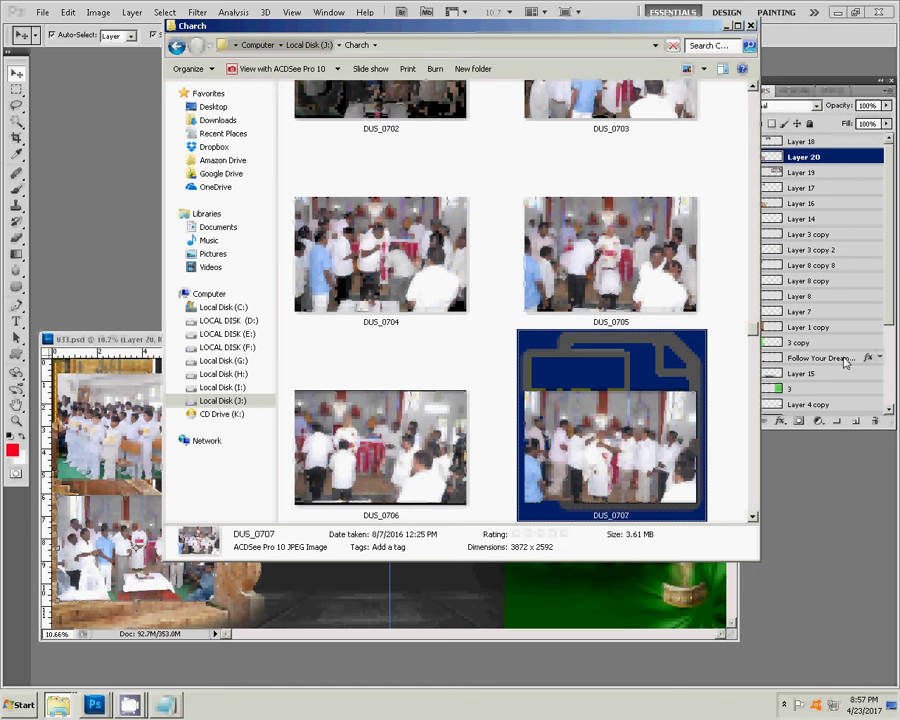
pyautogui.press('Down')
pyautogui.press('Down')
pyautogui.press('Down')
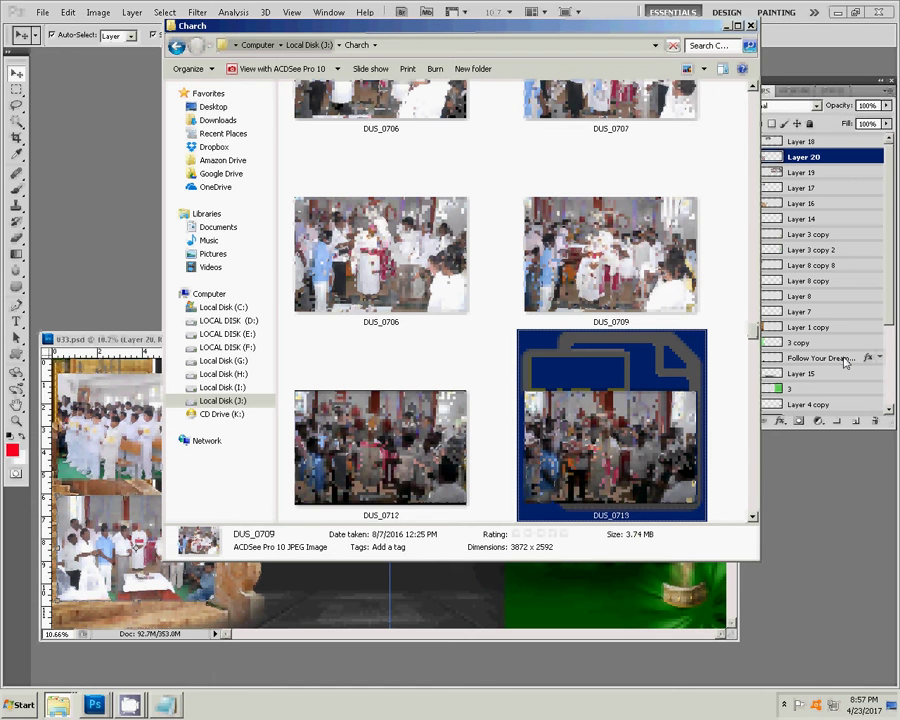
pyautogui.press('Down')
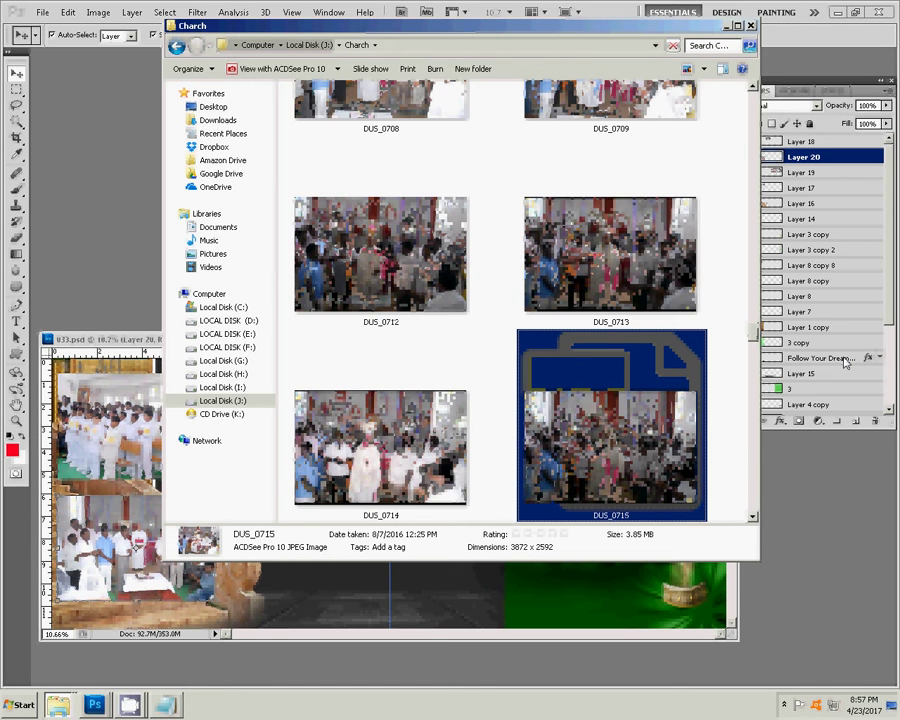
pyautogui.press('Down')
# - Keep browsing the Church thumbnails from DUS_0721 down to DUS_0779
pyautogui.press('Down')
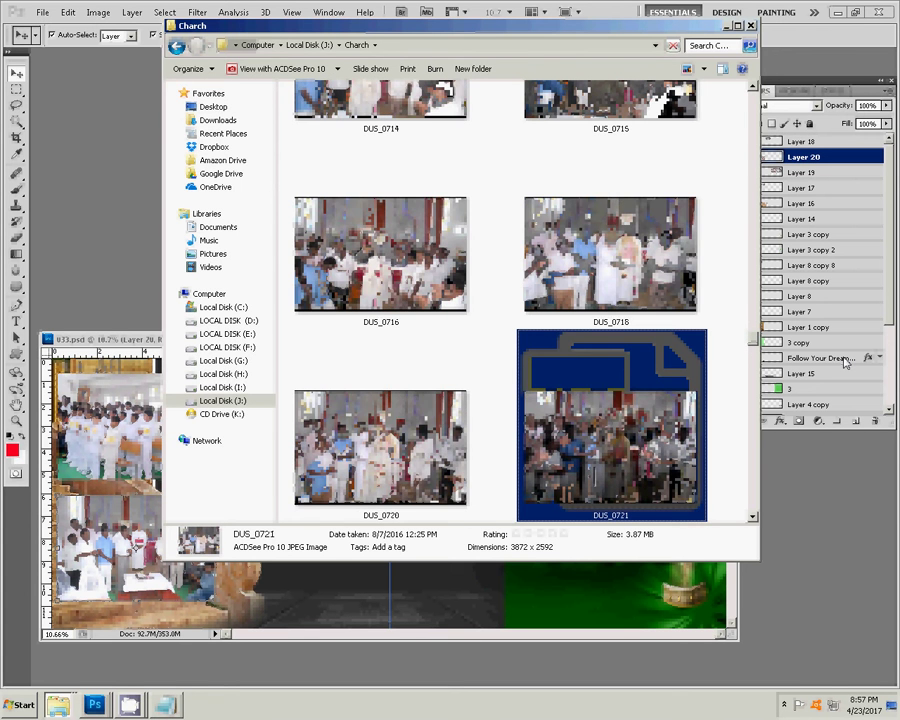
pyautogui.press('Down')
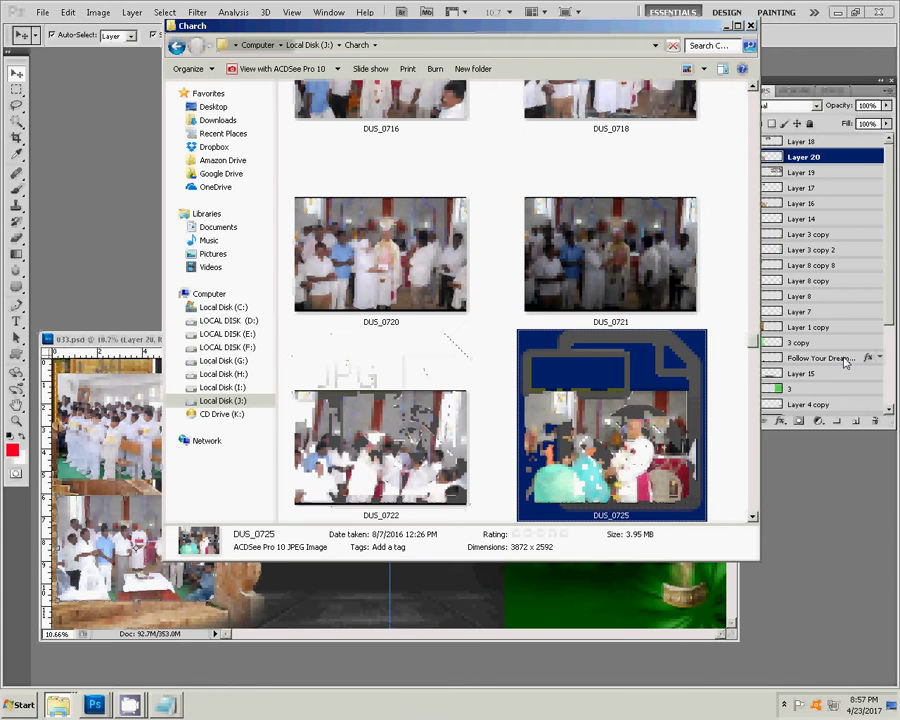
pyautogui.press('Down')
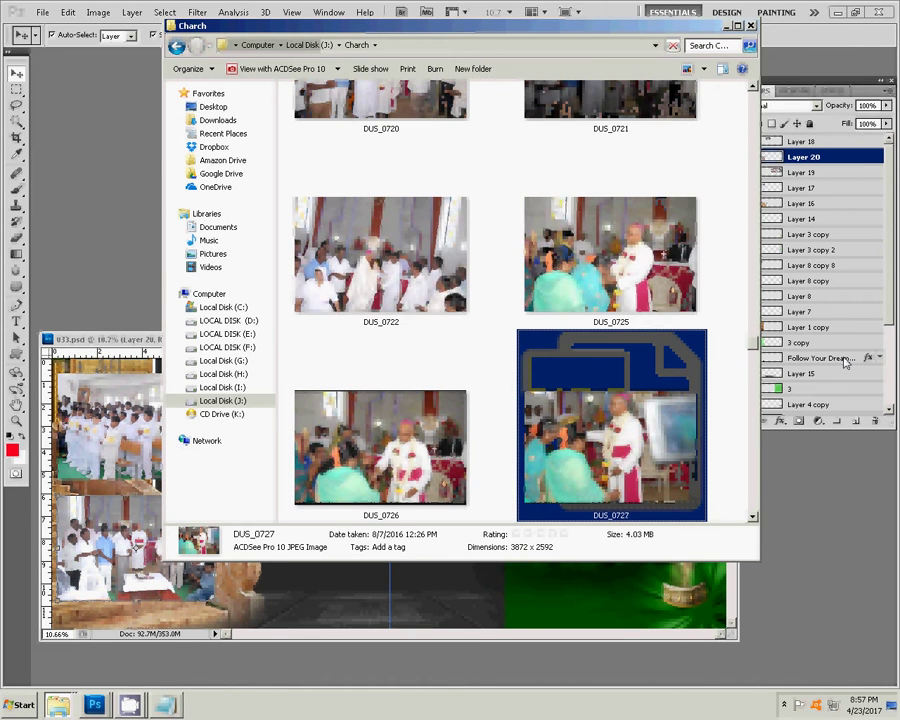
pyautogui.press('Down')
pyautogui.press('Down')
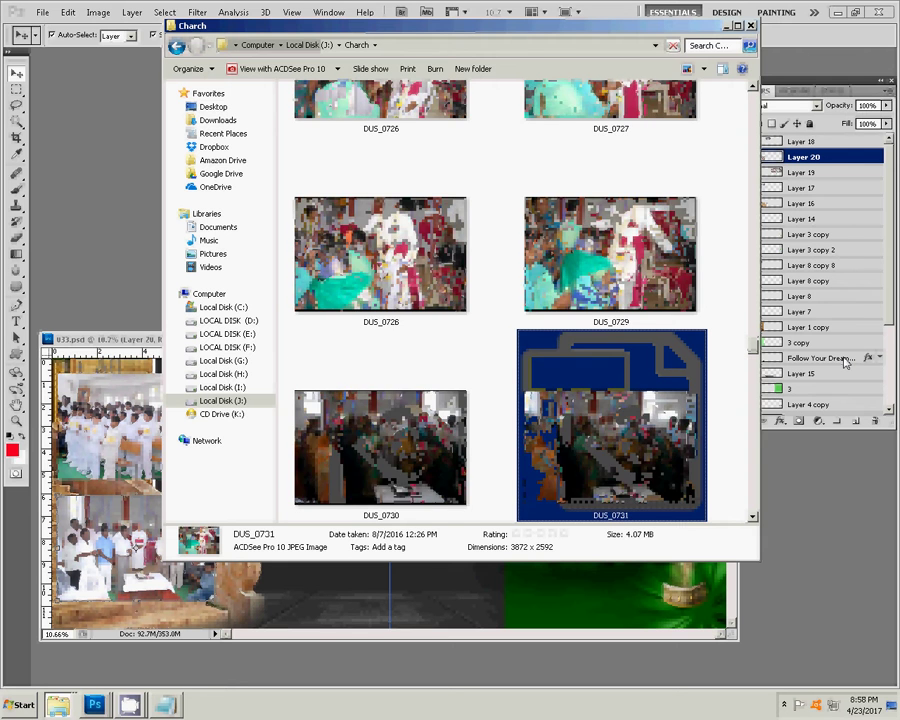
pyautogui.press('Down')
pyautogui.press('Down')
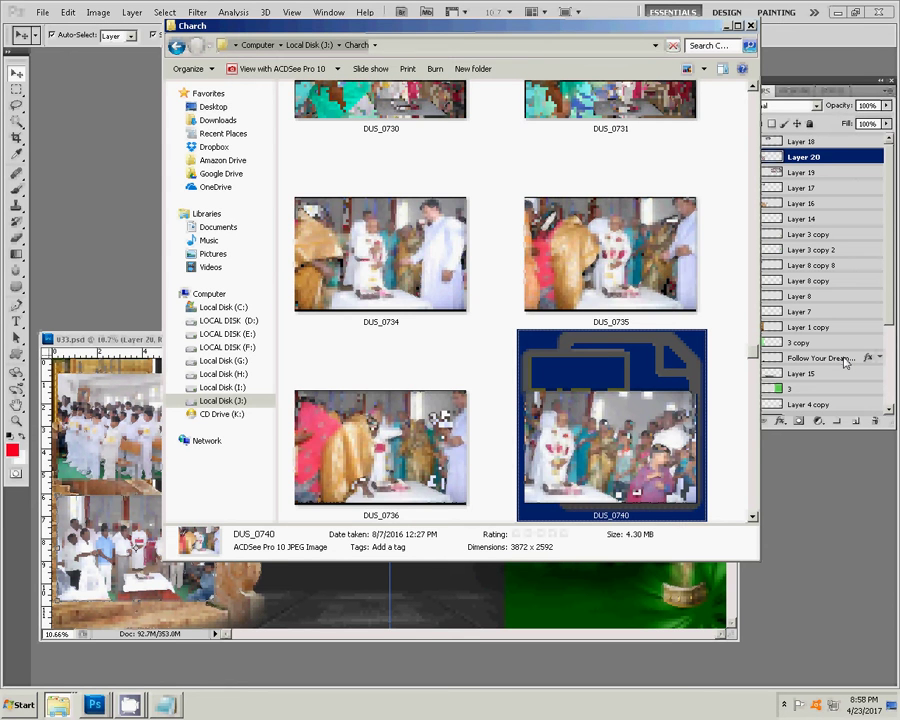
pyautogui.press('Down')
pyautogui.press('Down')
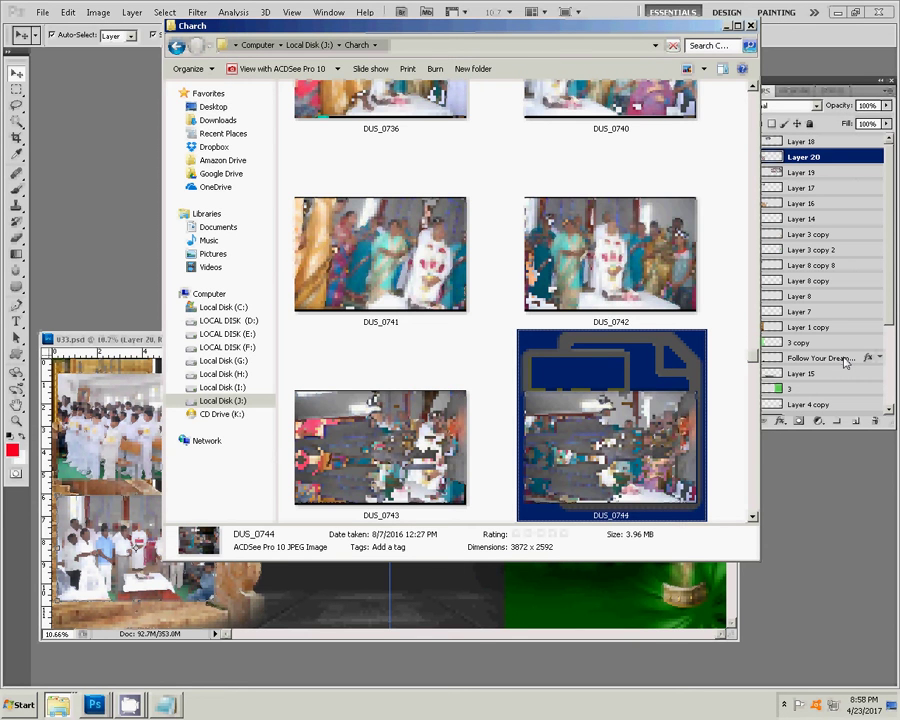
pyautogui.press('Down')
pyautogui.press('Down')
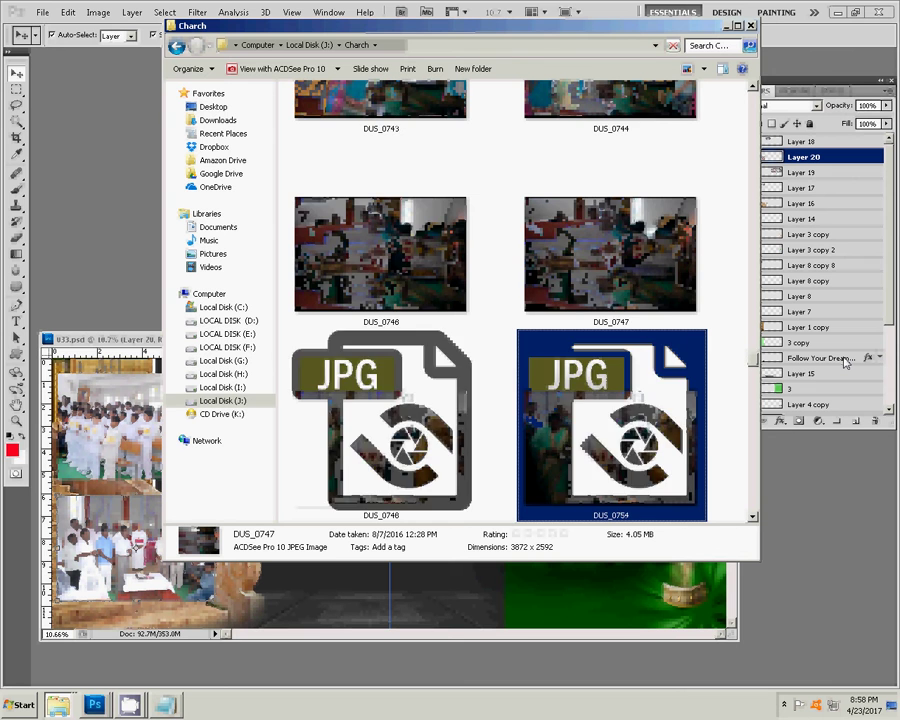
pyautogui.press('Down')
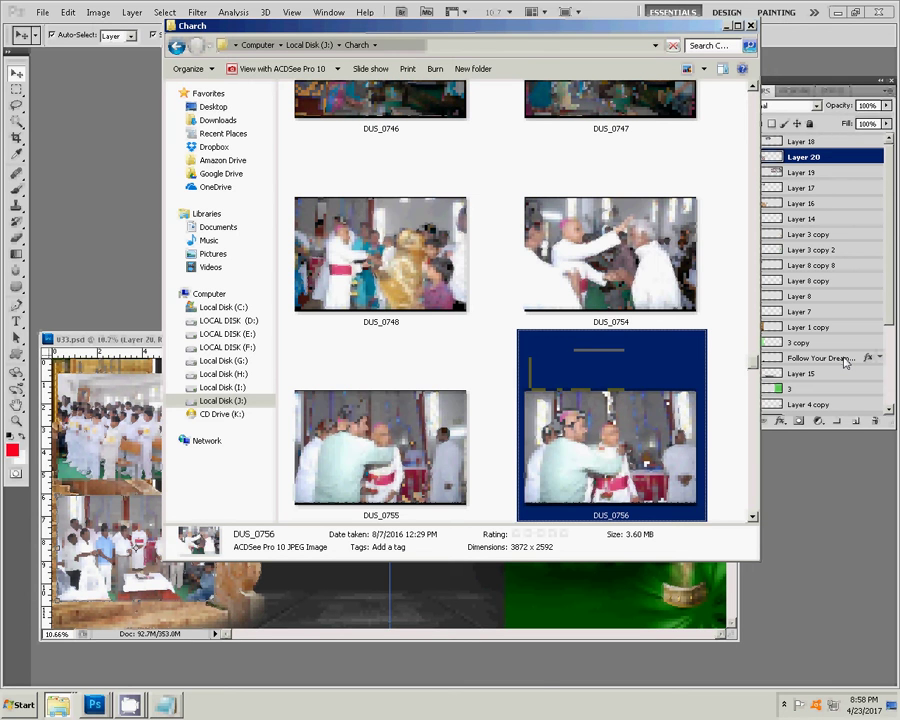
pyautogui.press('Down')
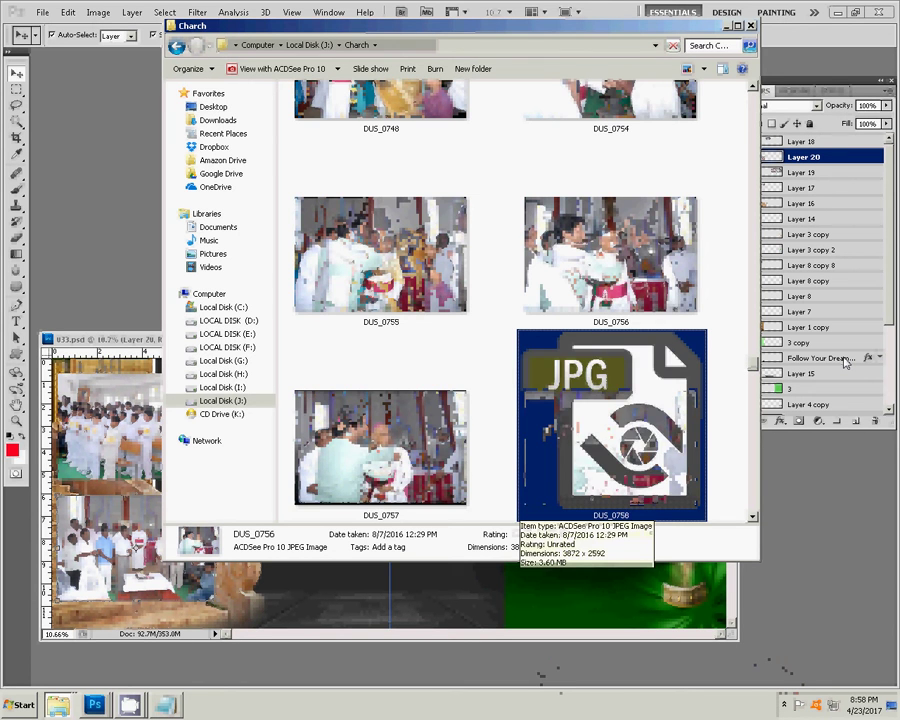
pyautogui.press('Down')
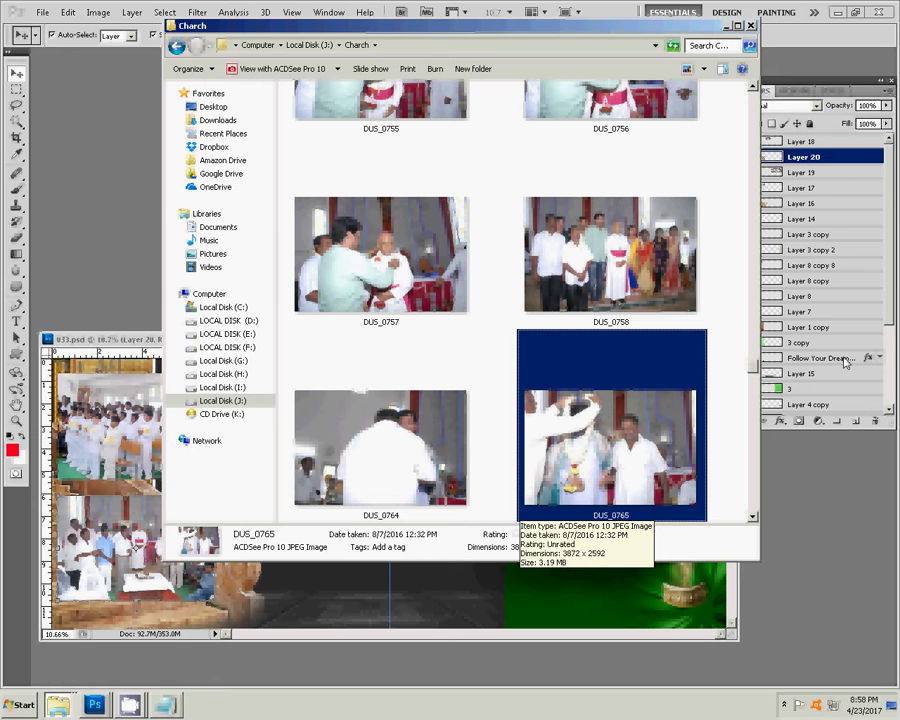
pyautogui.press('Down')
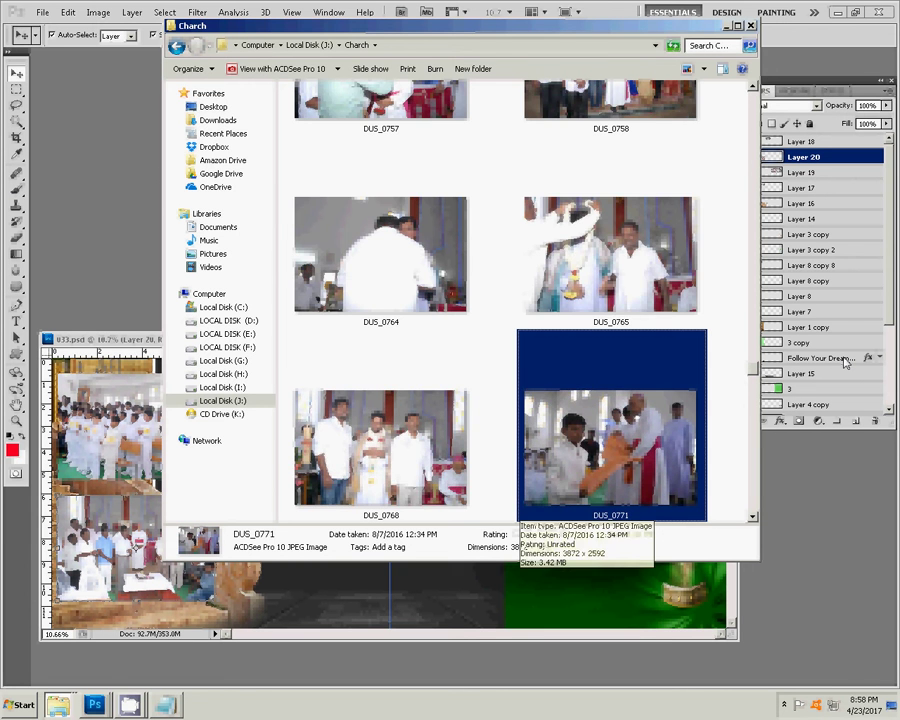
pyautogui.press('Down')
pyautogui.press('Down')
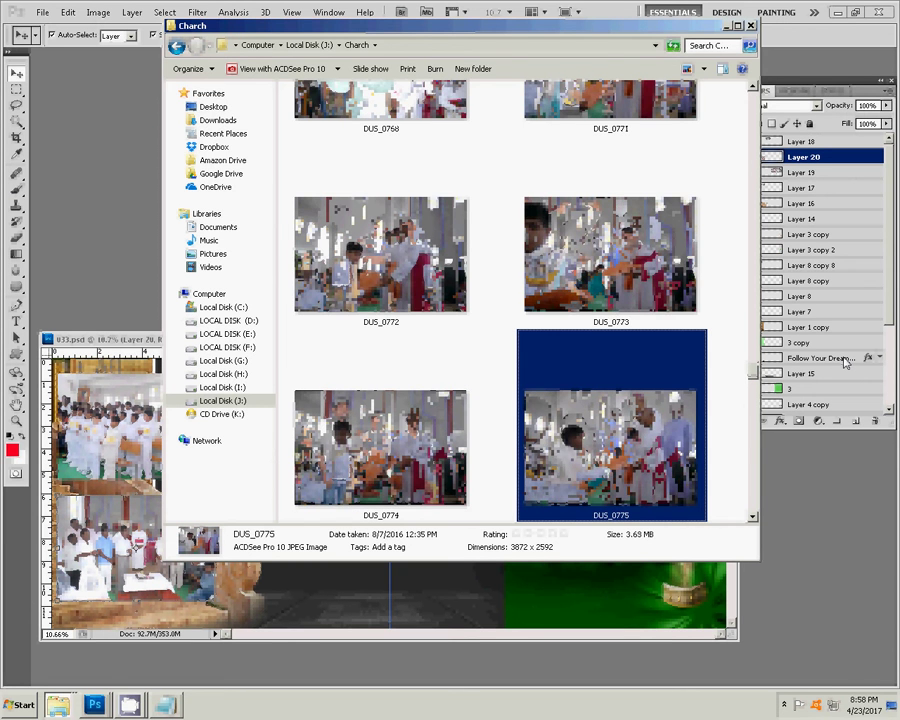
pyautogui.press('Down')
pyautogui.press('Down')
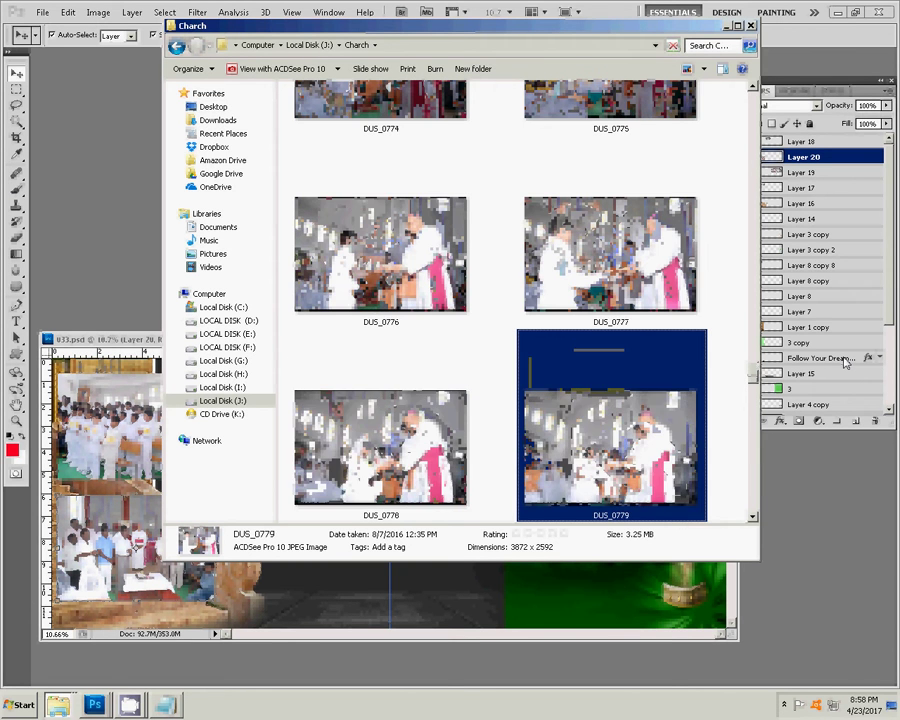
pyautogui.press('Down')
pyautogui.press('Down')
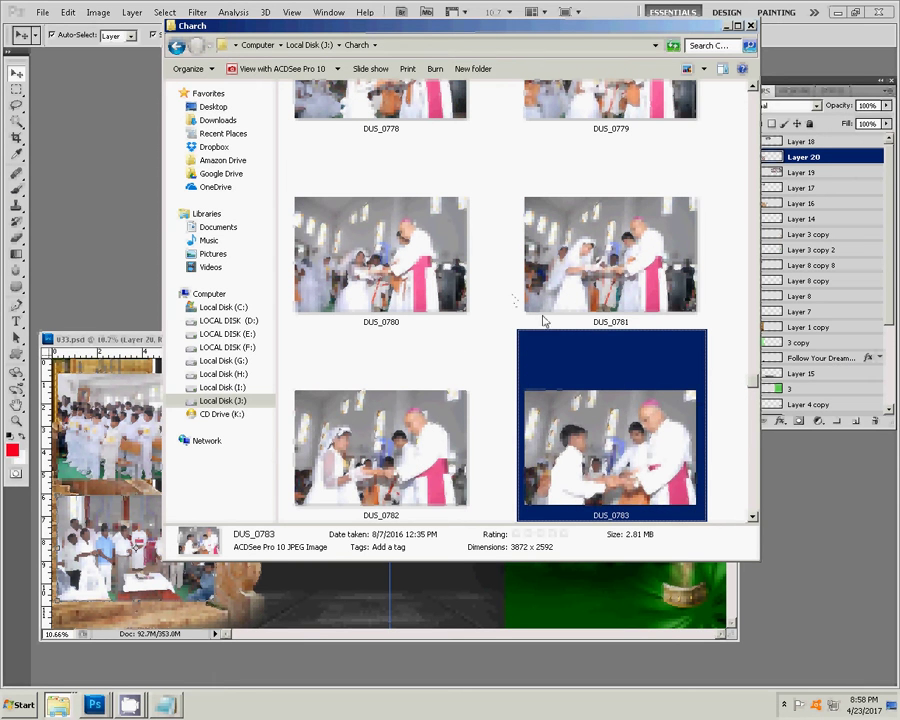
# - Scroll the Church thumbnails to DUS_0785 and open it full-size in ACDSee Quick View
pyautogui.scroll(2, 543, 321)
pyautogui.scroll(2, 543, 321)
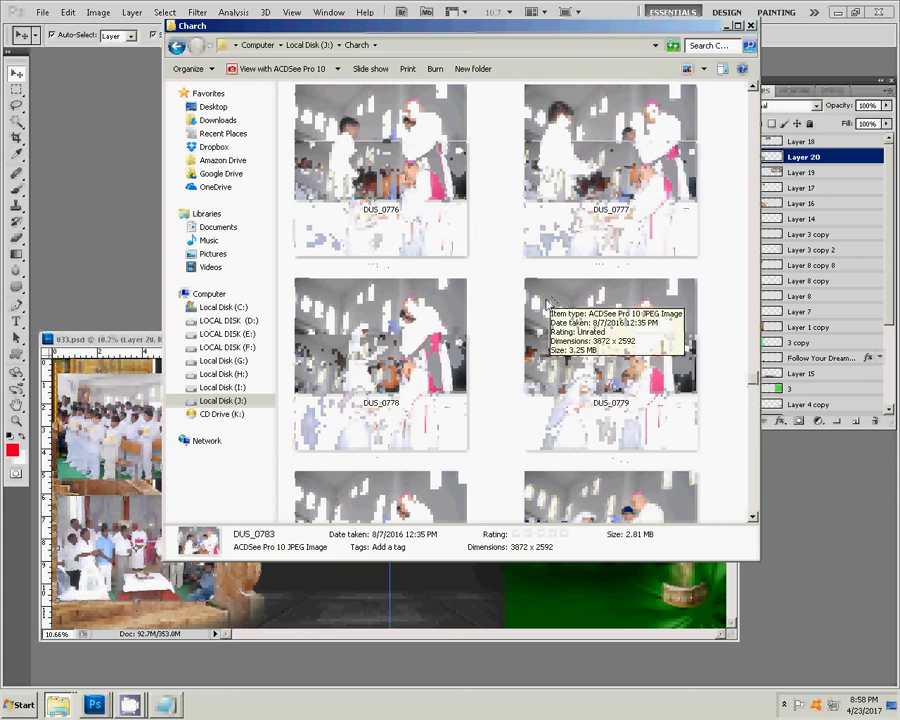
pyautogui.scroll(3, 547, 305)
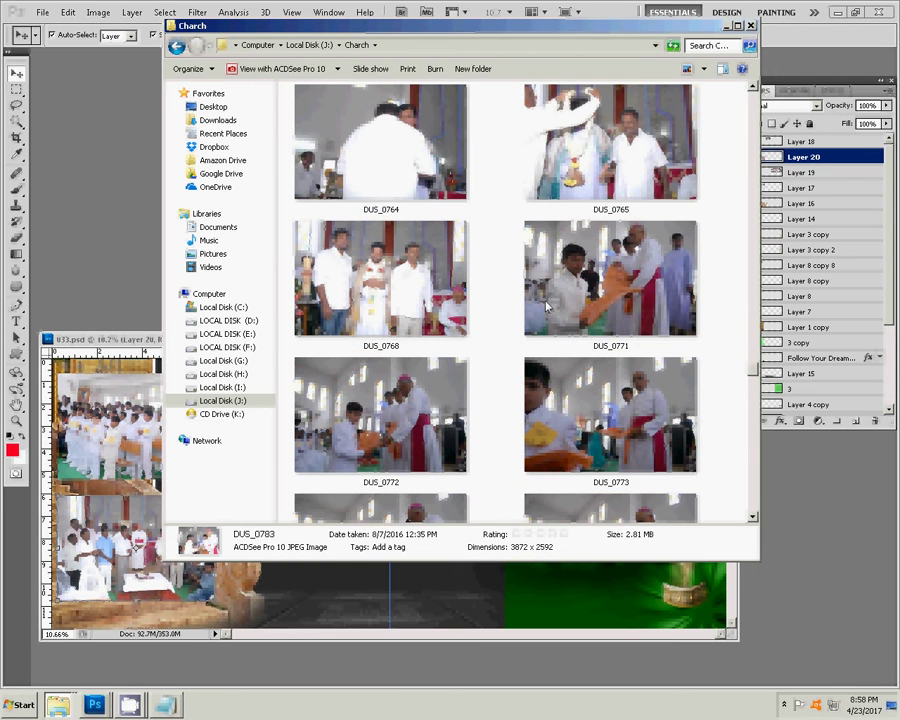
pyautogui.scroll(-2, 629, 302)
pyautogui.scroll(1, 463, 197)
pyautogui.scroll(2, 460, 196)
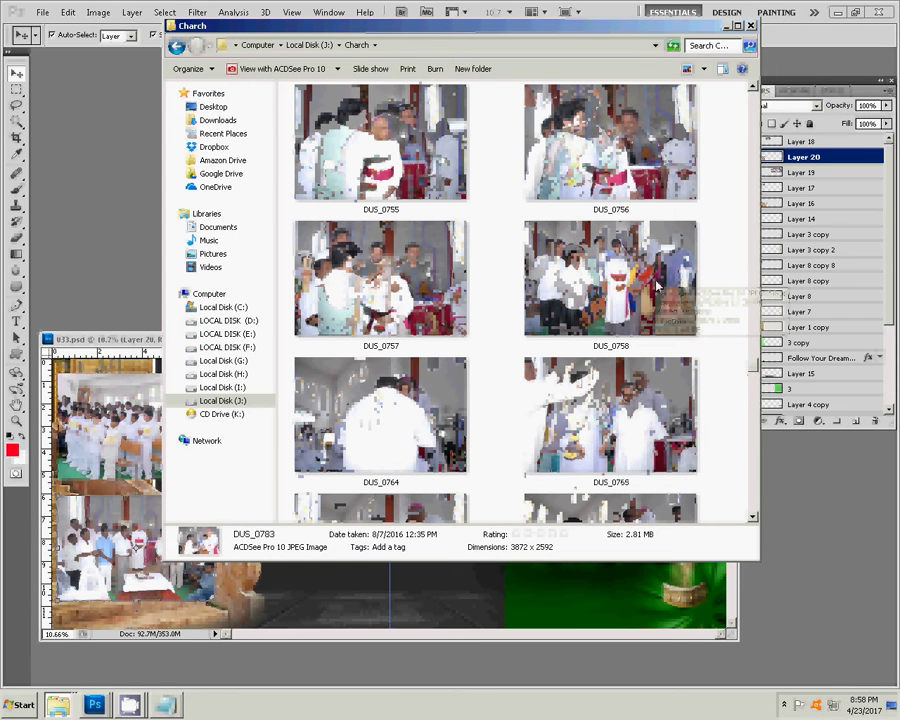
pyautogui.scroll(-2, 640, 285)
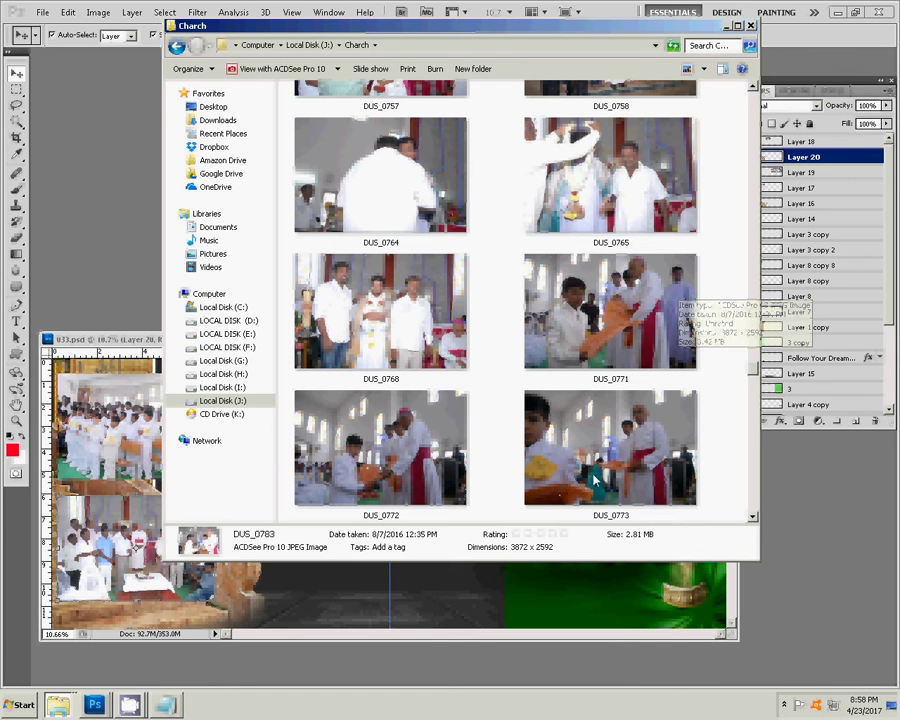
pyautogui.scroll(-2, 680, 292)
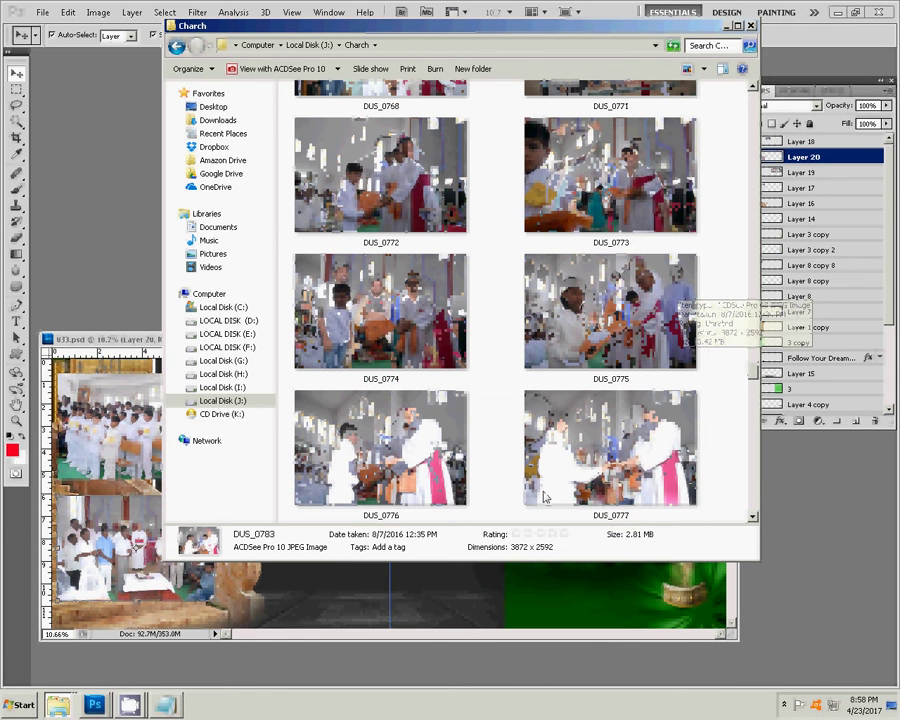
pyautogui.scroll(-2, 537, 498)
pyautogui.scroll(-2, 537, 498)
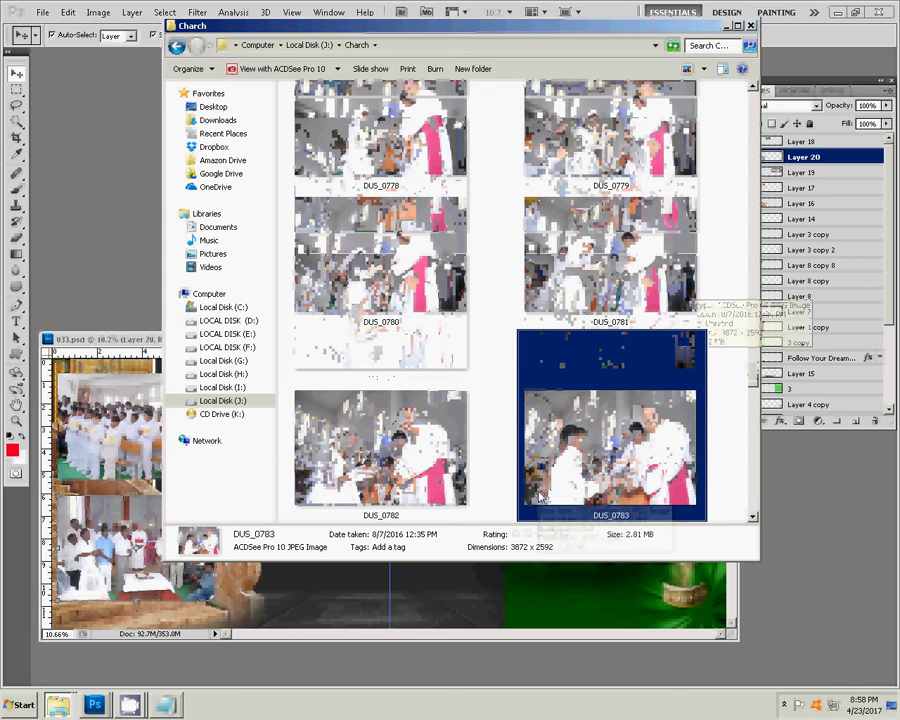
pyautogui.scroll(-1, 518, 500)
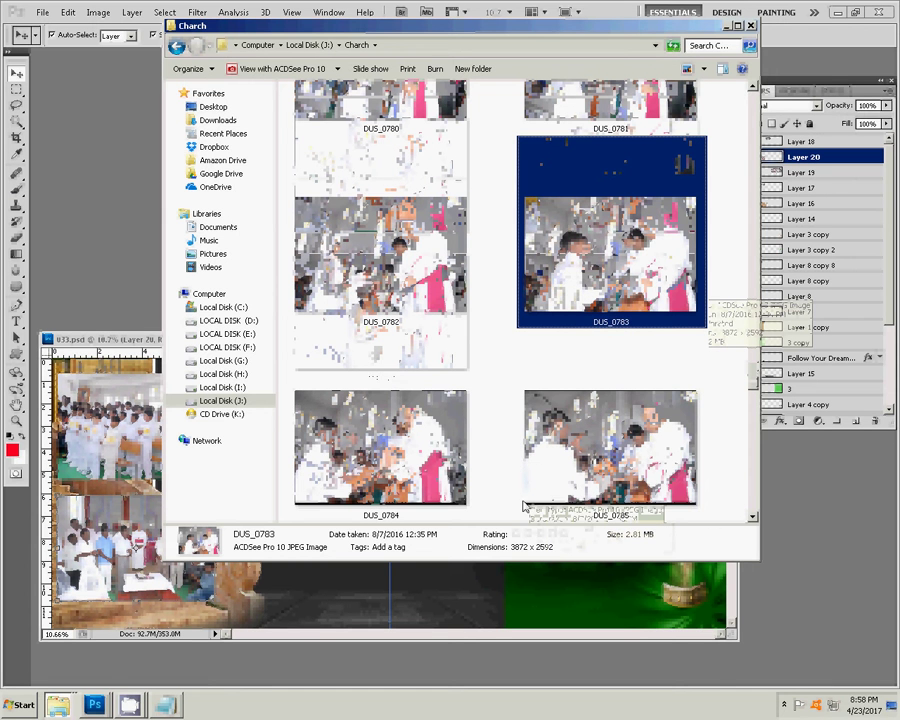
pyautogui.click(562, 468)
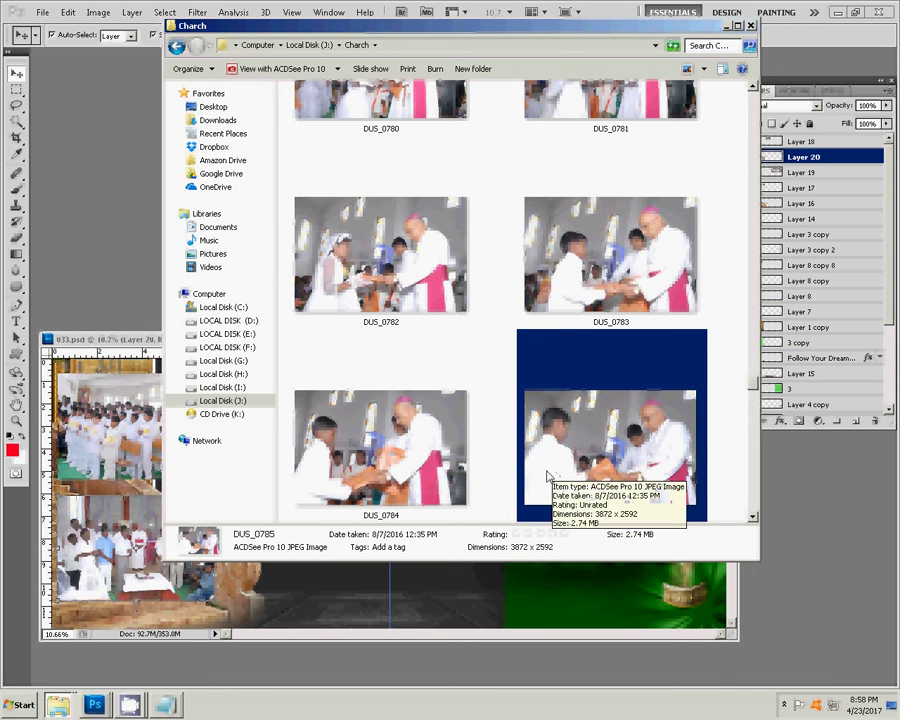
pyautogui.press('Return')
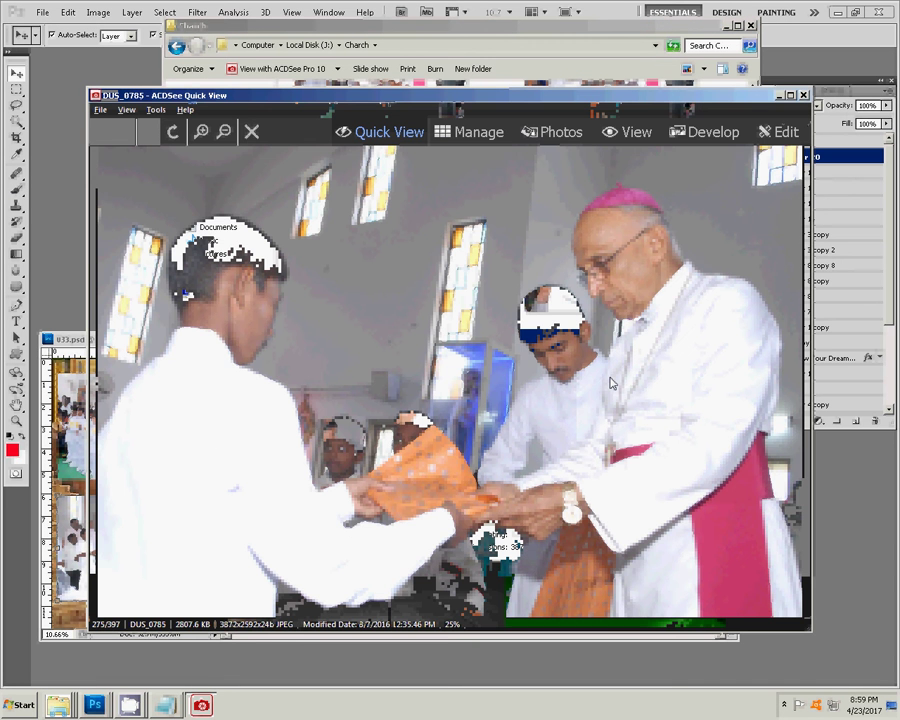
# - Send DUS_0785 from ACDSee Quick View to Photoshop for editing
pyautogui.click(787, 131)
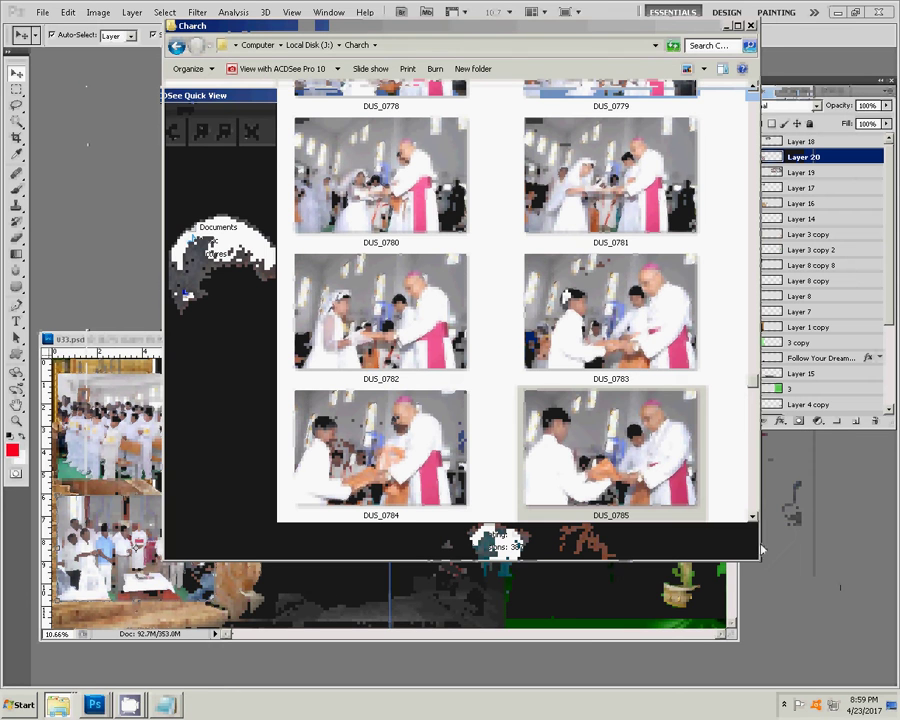
pyautogui.click(593, 445)
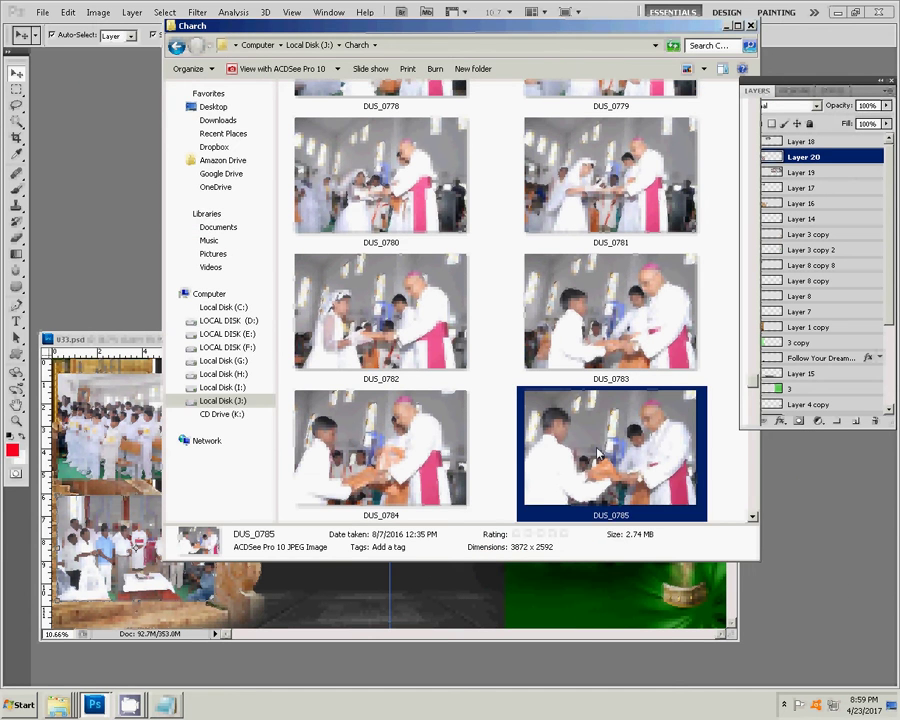
pyautogui.hotkey('alt', 'Tab')
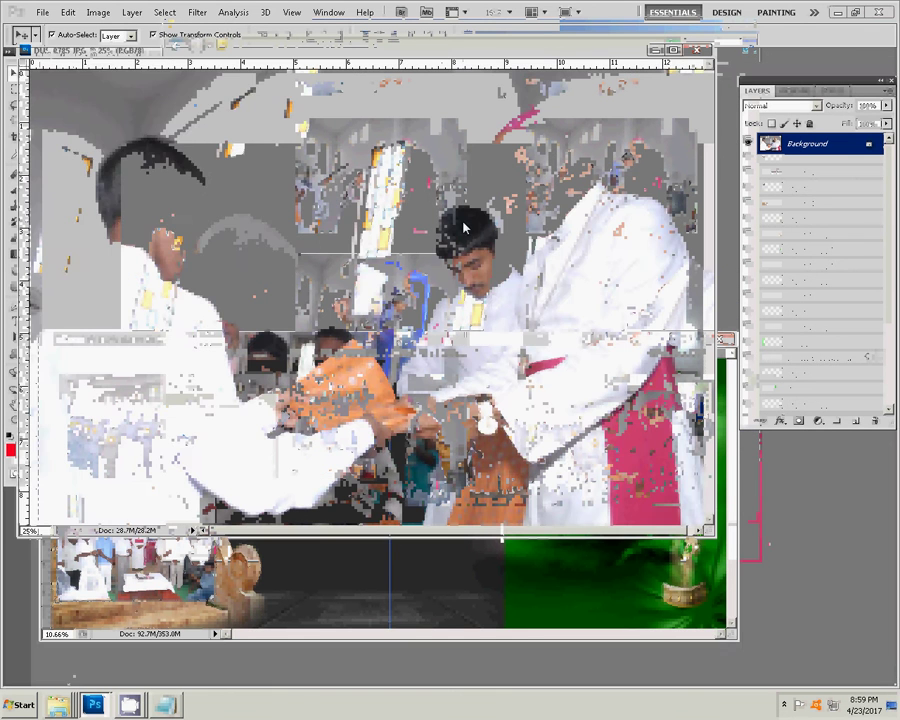
# - Resize DUS_0785 to 7 inches wide
pyautogui.hotkey('ctrl', 'alt', 'i')
pyautogui.doubleClick(157, 201)
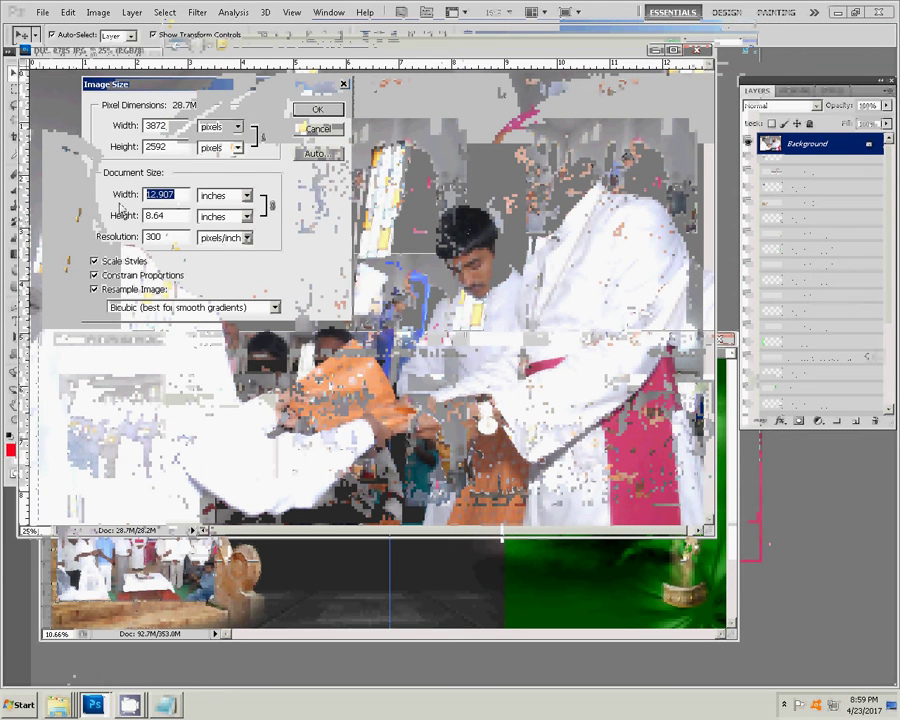
pyautogui.write('6')
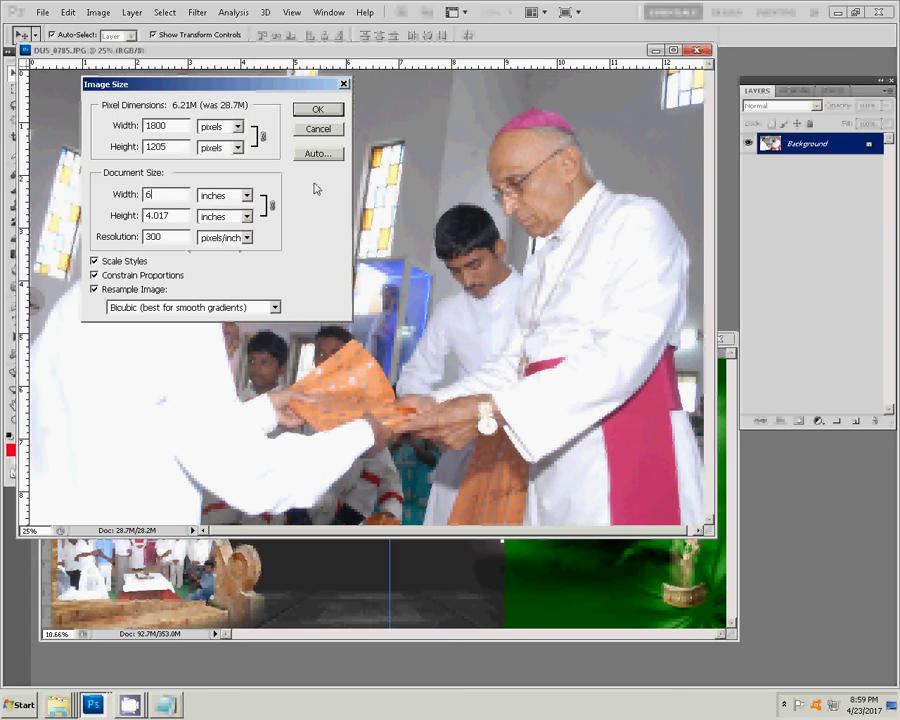
pyautogui.doubleClick(157, 196)
pyautogui.write('7')
pyautogui.press('Return')
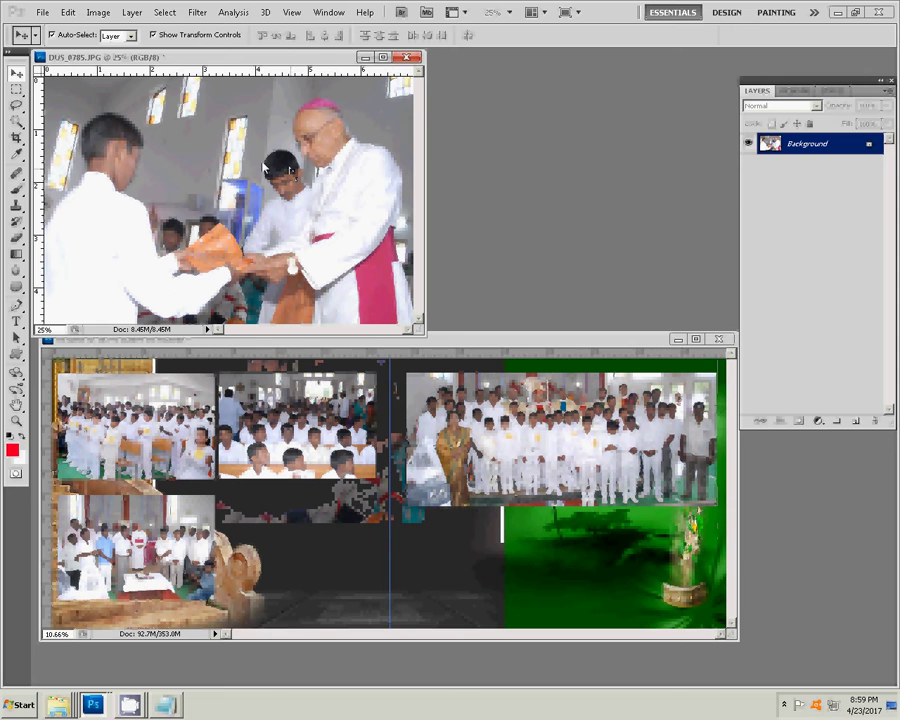
# - Place DUS_0785 in 033.psd snapped against the row above, and close the source unsaved
pyautogui.moveTo(344, 539); pyautogui.dragTo(344, 539)
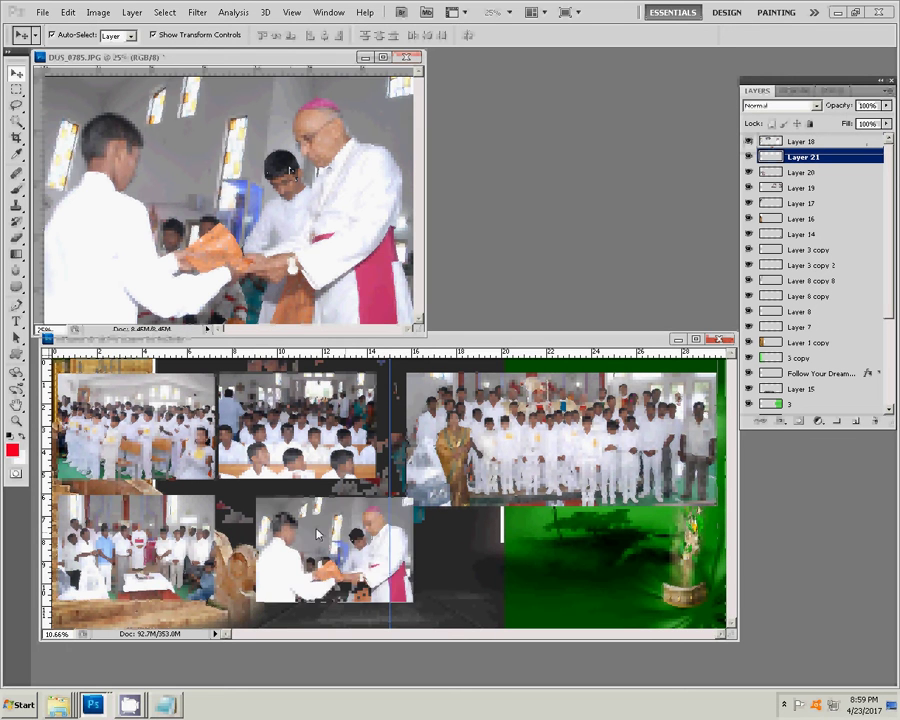
pyautogui.moveTo(303, 528); pyautogui.dragTo(303, 522)
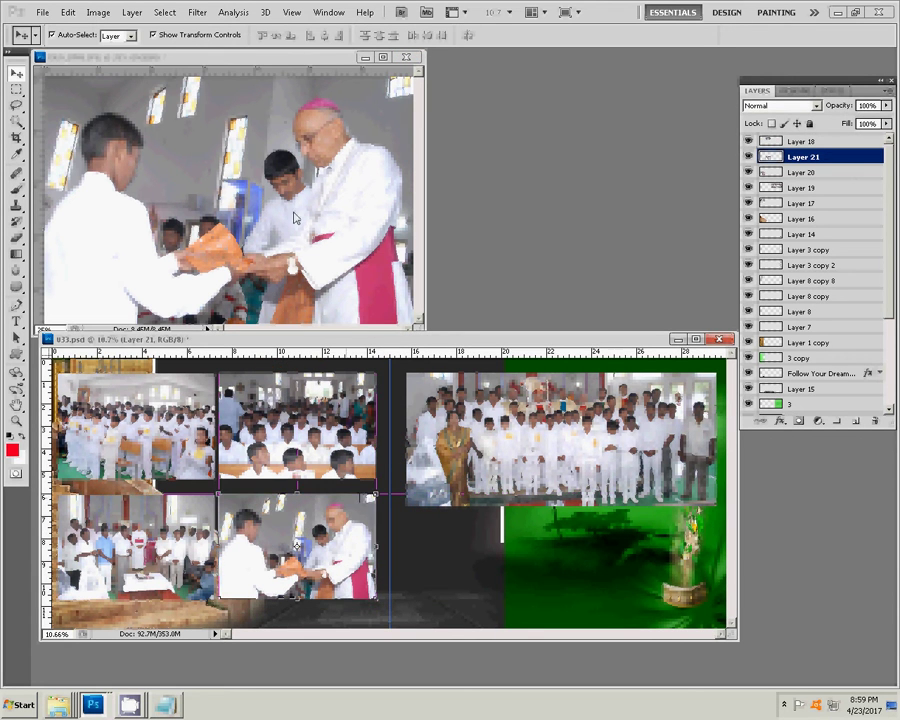
pyautogui.click(410, 57)
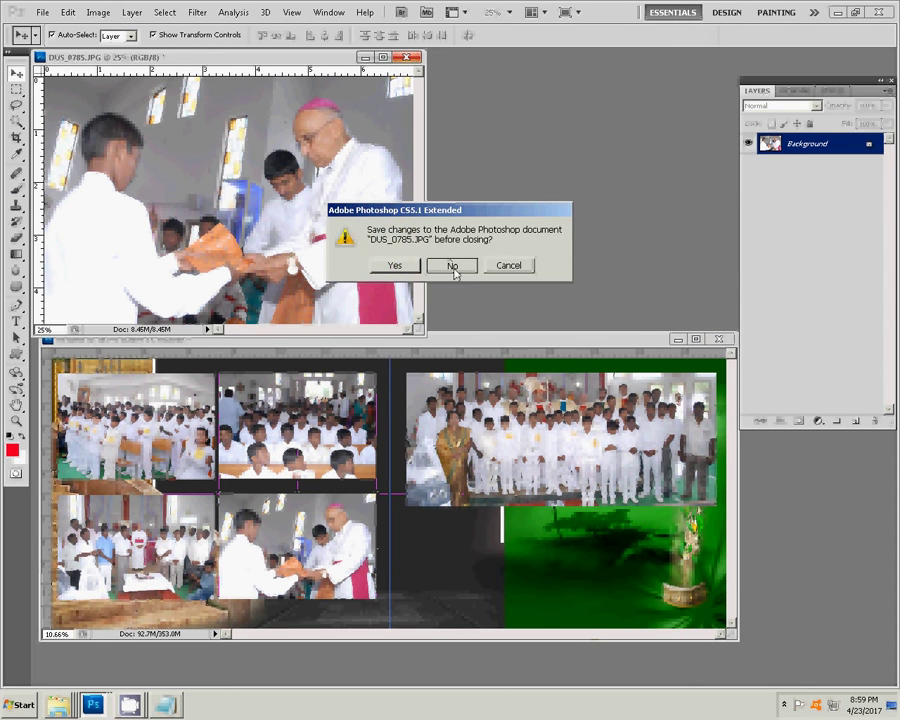
pyautogui.click(452, 265)
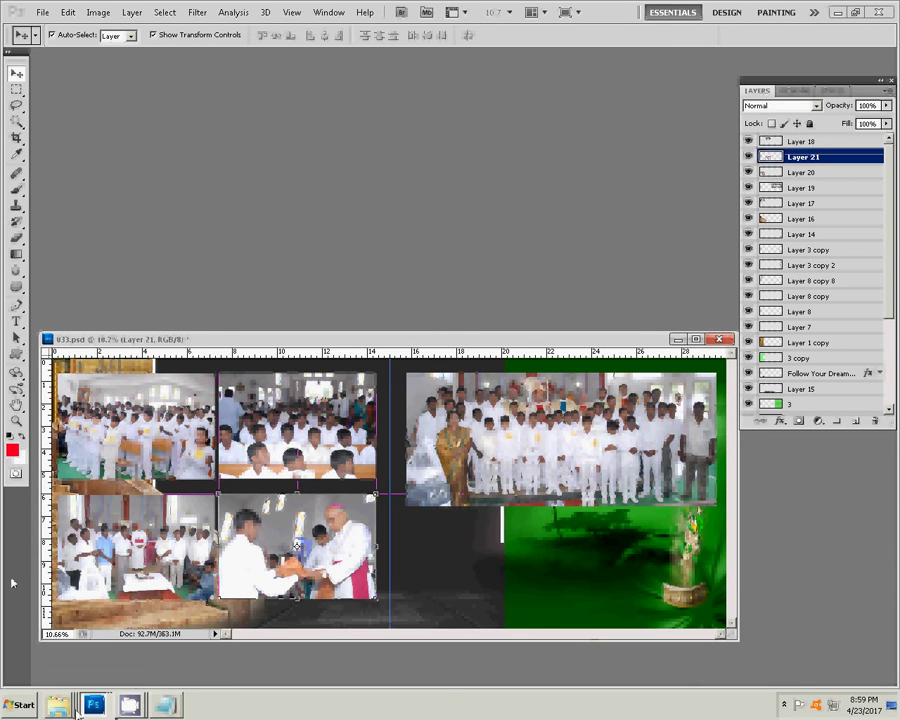
# - Reopen the Church folder, preview from DUS_0784, then open DUS_0787 in Photoshop
pyautogui.rightClick(58, 705)
pyautogui.click(44, 638)
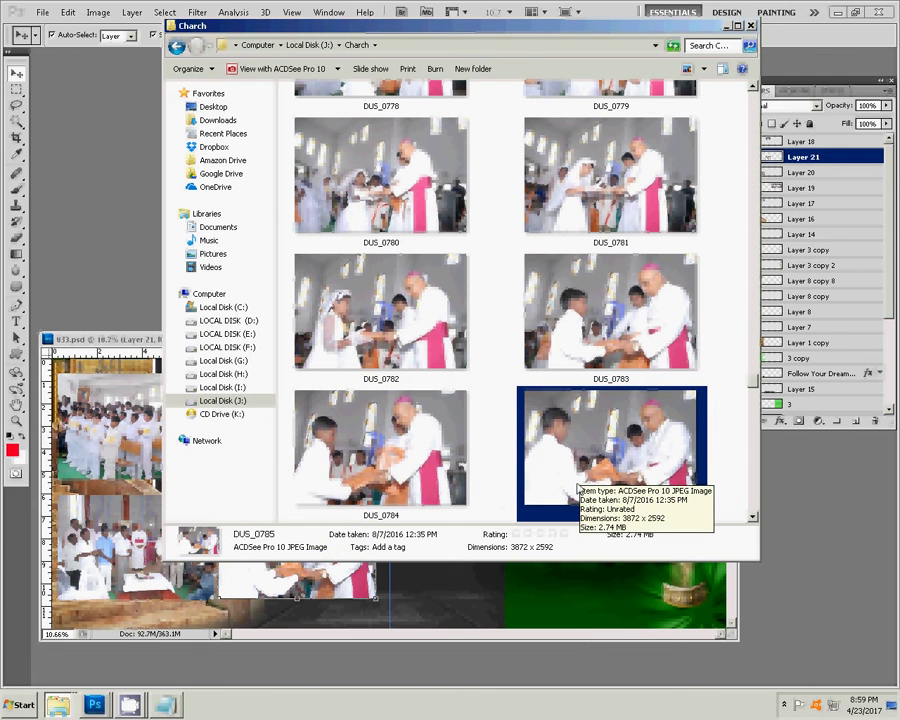
pyautogui.click(345, 498)
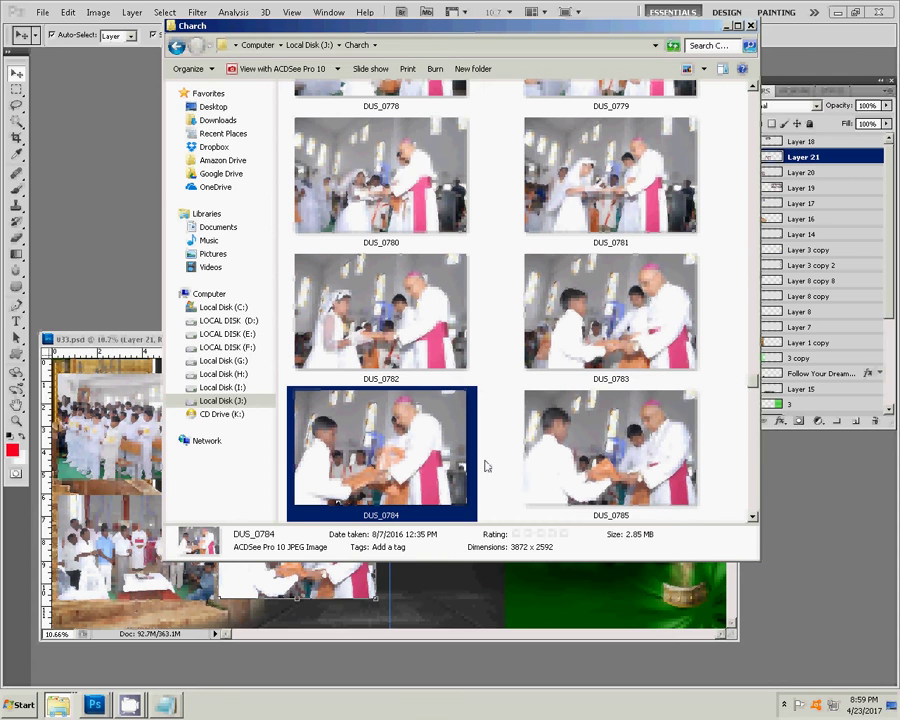
pyautogui.press('Return')
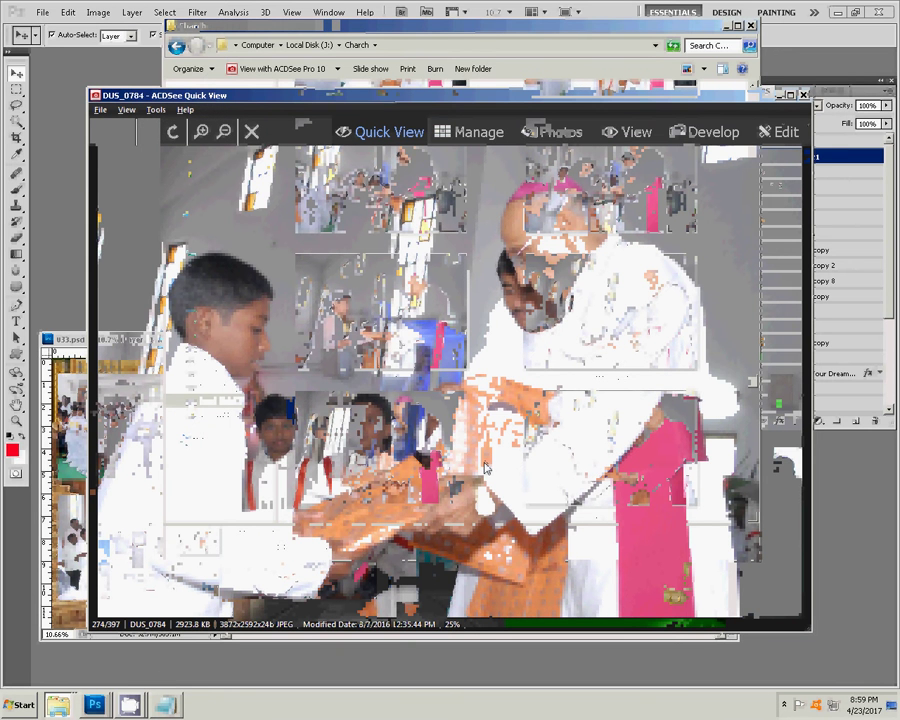
pyautogui.scroll(-1, 484, 467)
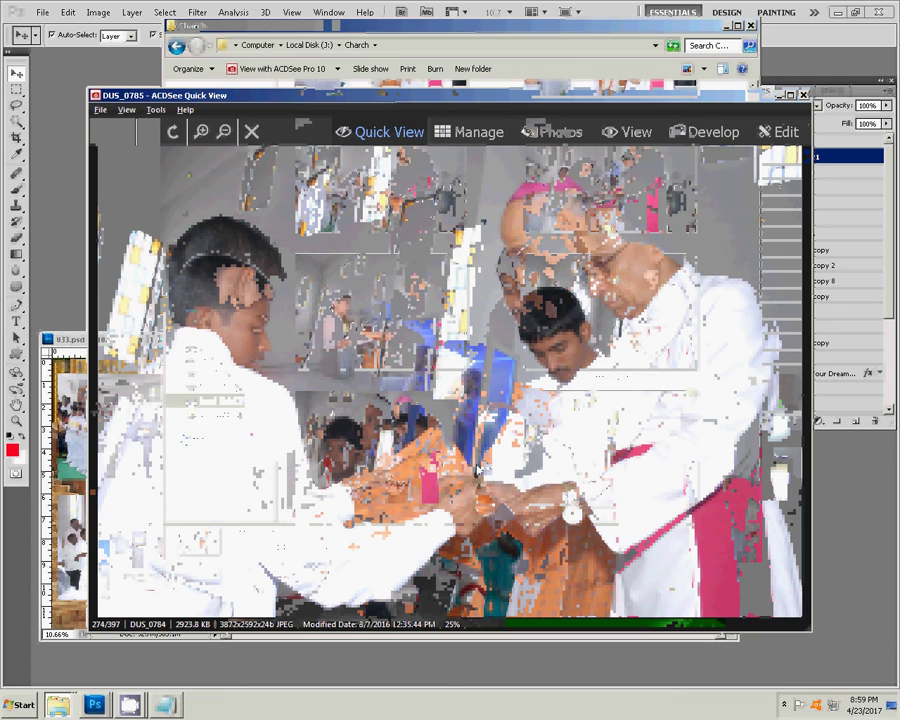
pyautogui.scroll(-2, 478, 469)
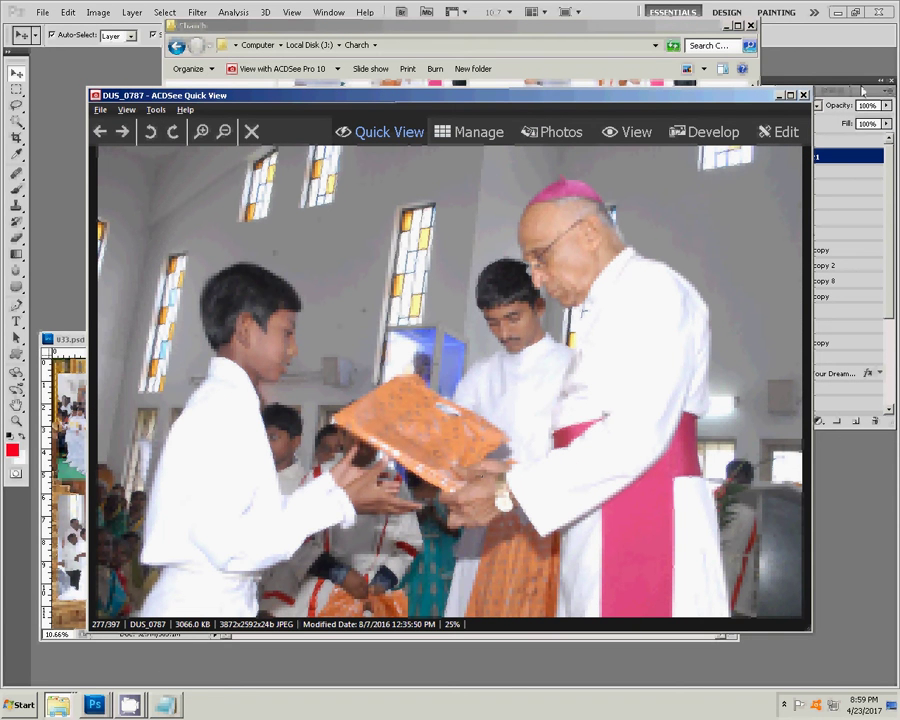
pyautogui.press('Escape')
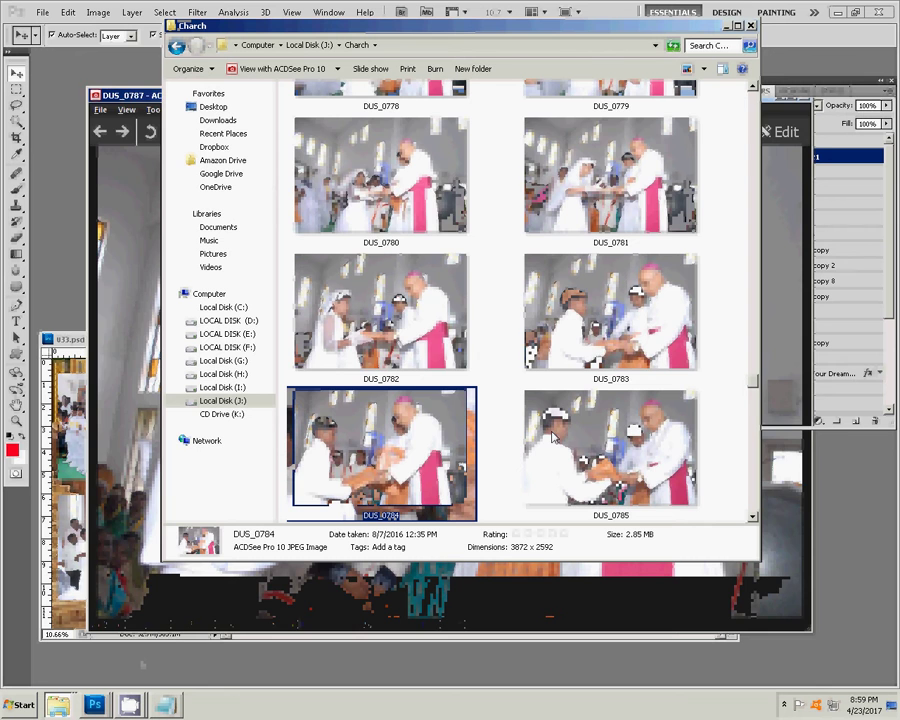
pyautogui.press('Down')
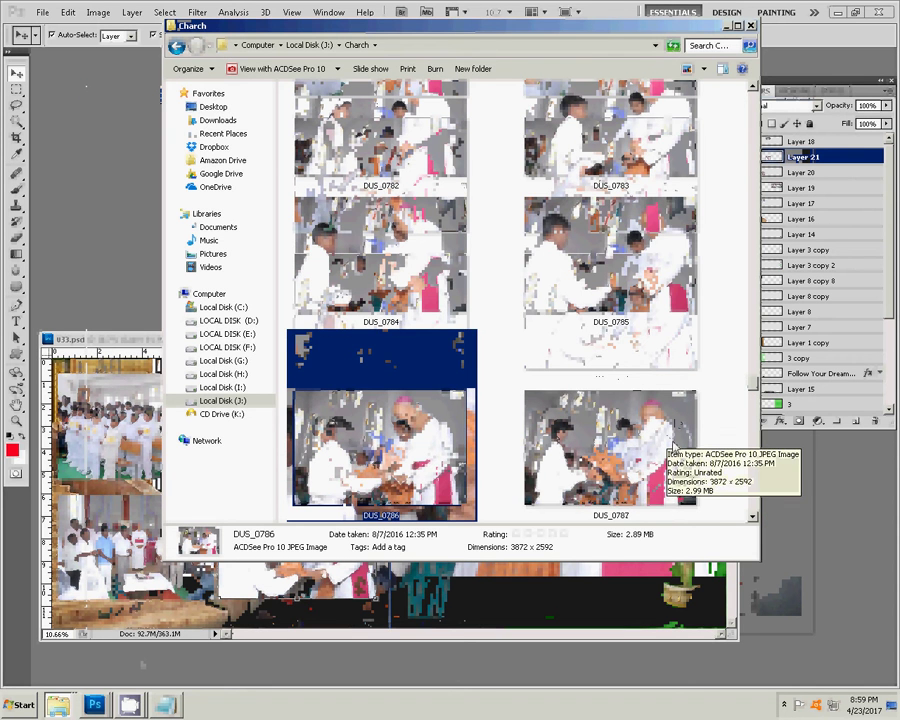
pyautogui.press('Right')
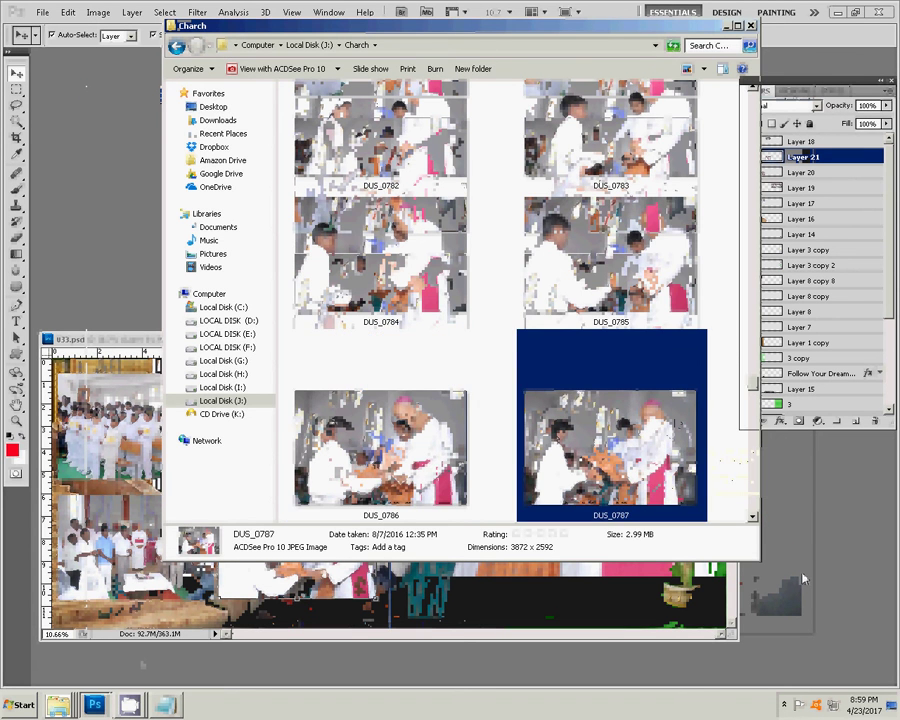
pyautogui.click(803, 578)
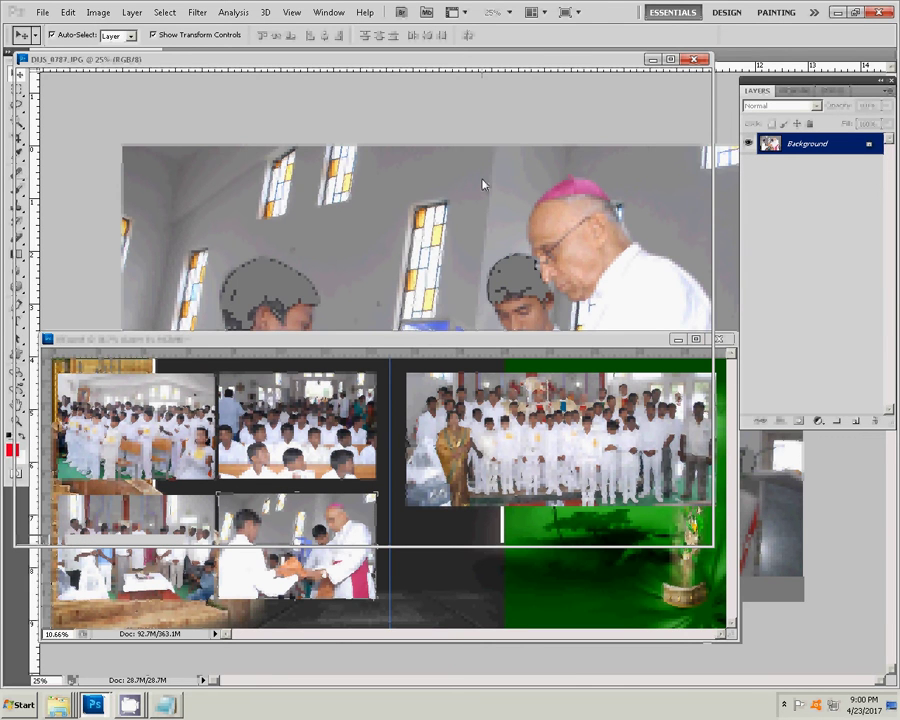
# - Resize DUS_0787 to 7 inches wide and place it on the right page below the group photo
pyautogui.hotkey('ctrl', 'alt', 'i')
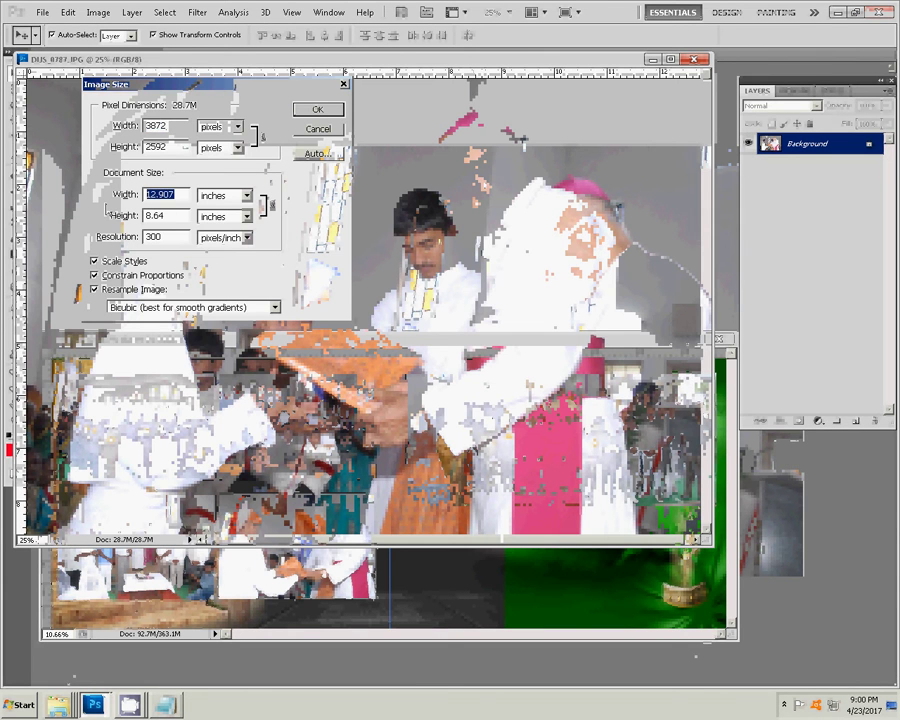
pyautogui.write('7')
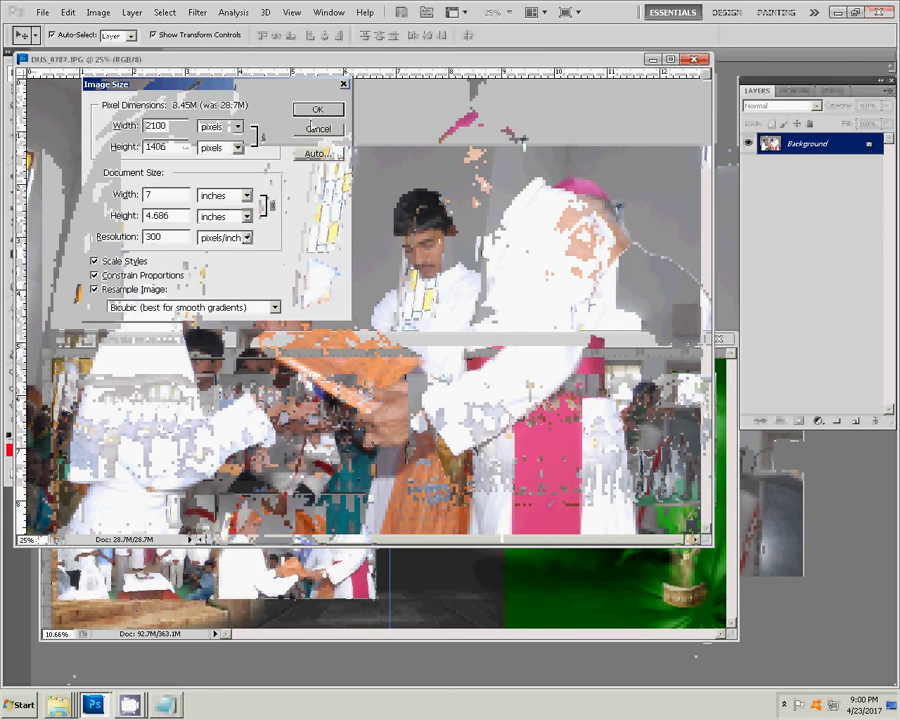
pyautogui.click(315, 128)
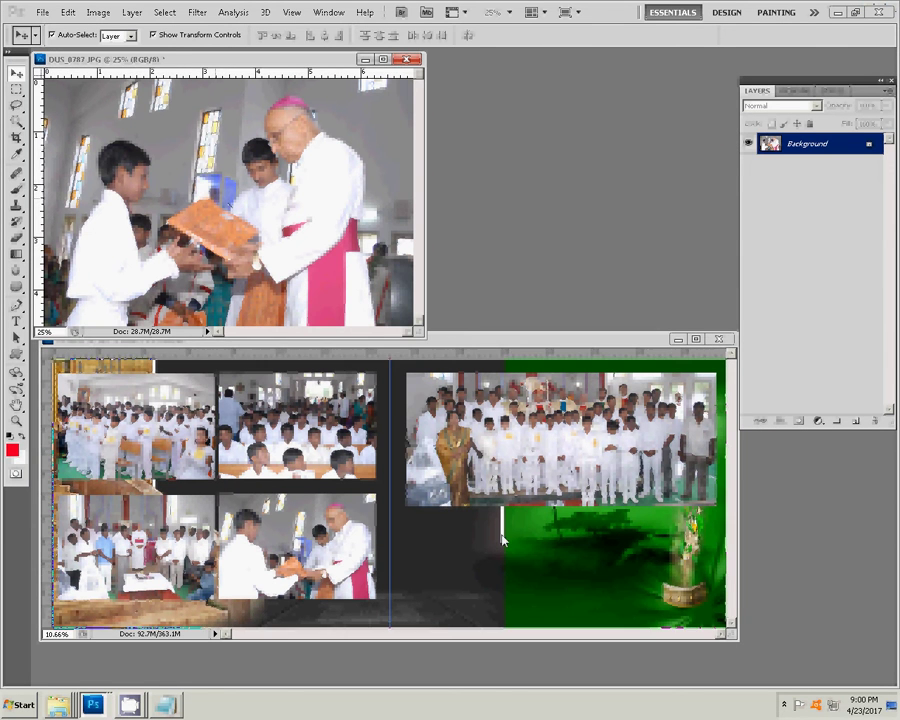
pyautogui.click(503, 535)
pyautogui.moveTo(503, 535)
pyautogui.mouseDown()
pyautogui.moveTo(502, 518)
pyautogui.moveTo(502, 544)
pyautogui.mouseUp()
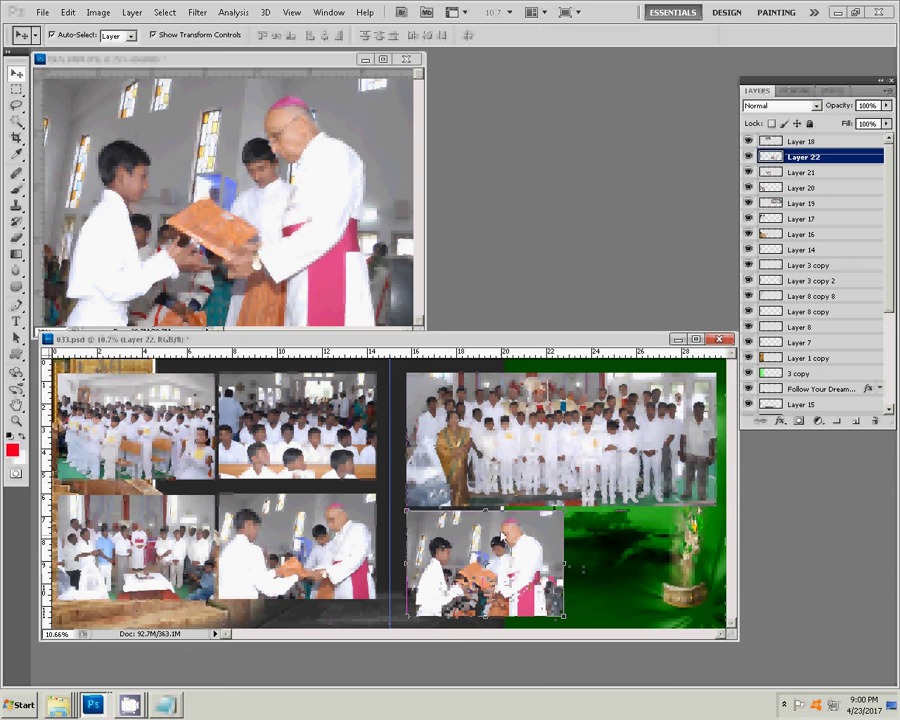
# - Close the DUS_0787 source window without saving
pyautogui.click(510, 438)
pyautogui.moveTo(312, 169); pyautogui.dragTo(590, 638)
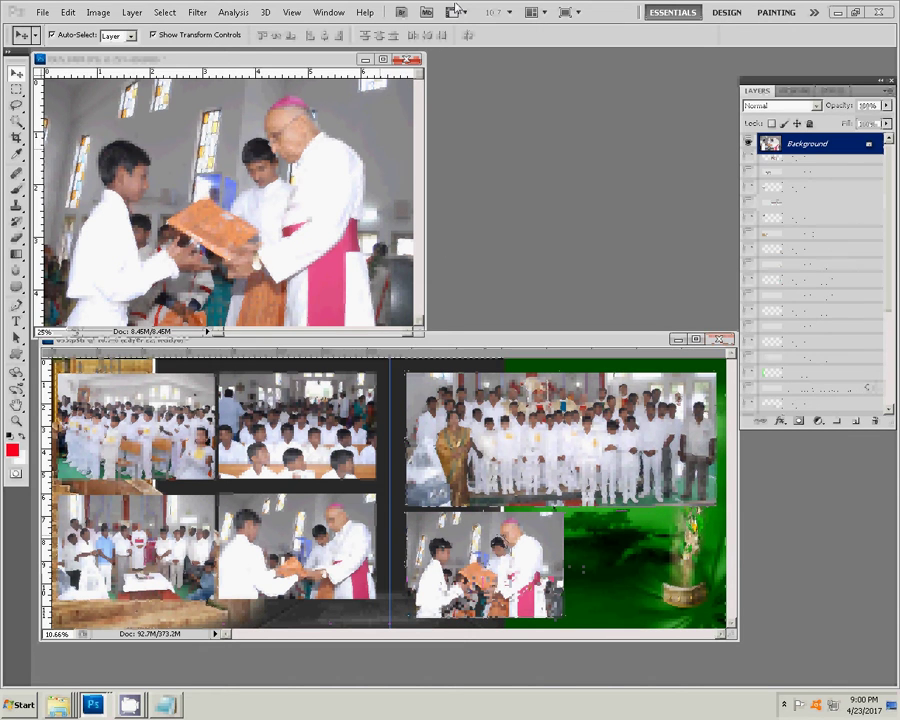
pyautogui.hotkey('ctrl', 'w')
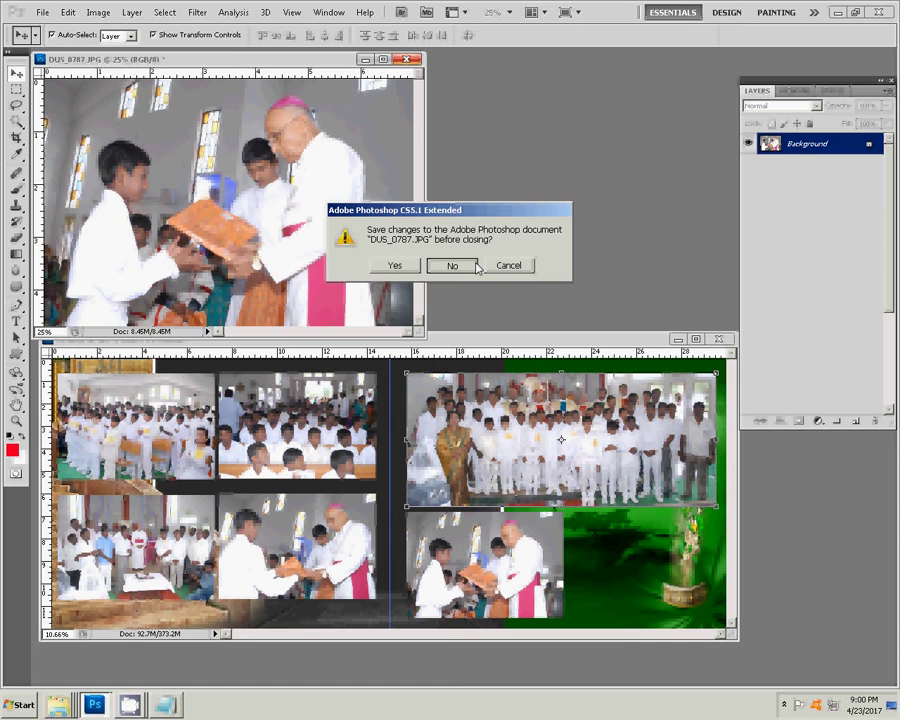
pyautogui.click(452, 265)
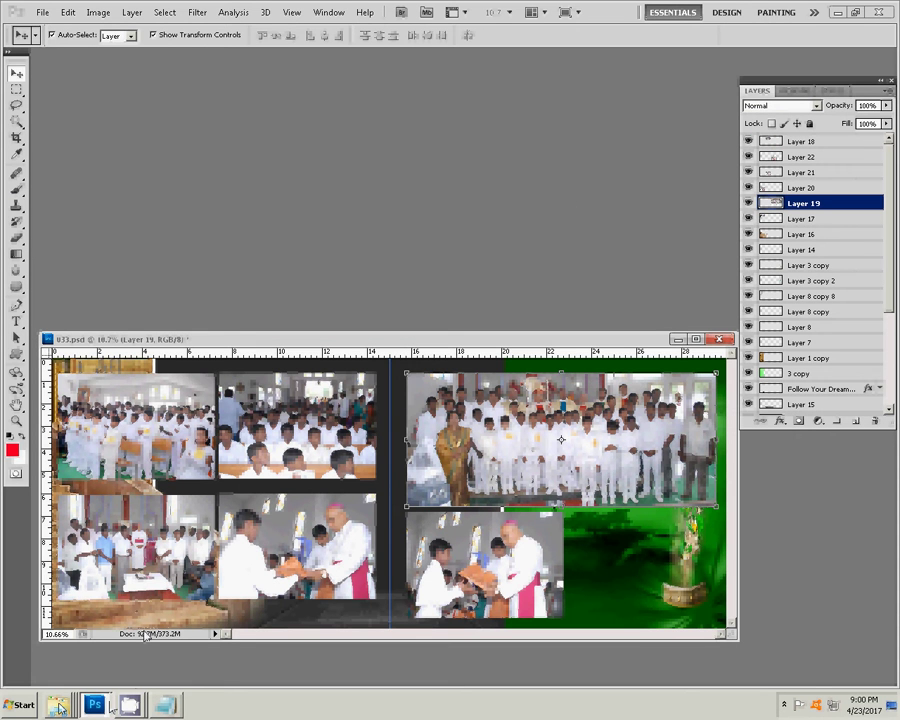
# - Reopen the Church folder and browse down from DUS_0793 to DUS_0823
pyautogui.rightClick(58, 708)
pyautogui.click(45, 638)
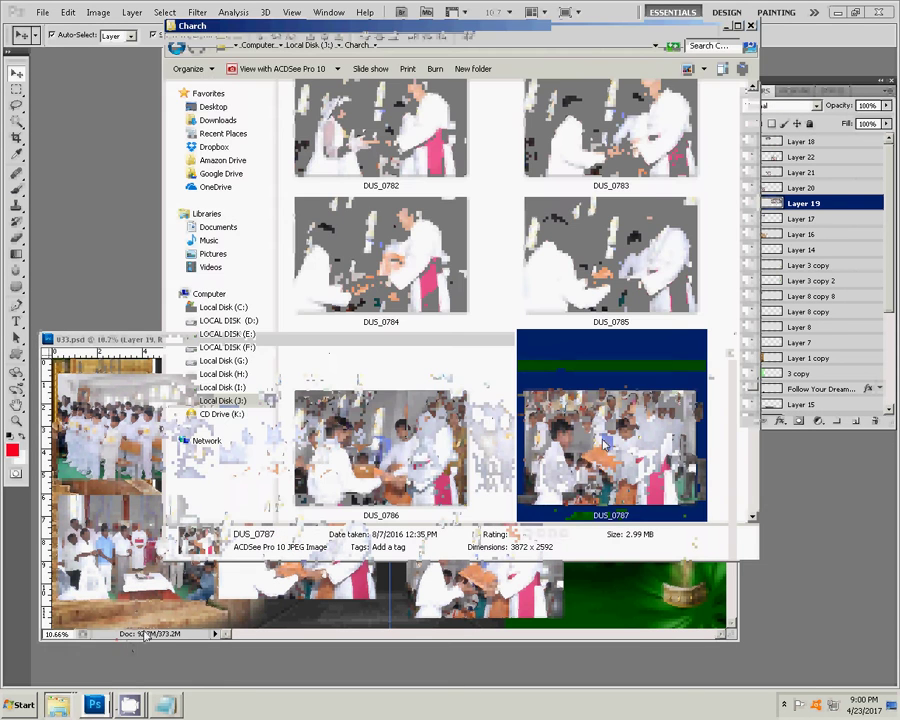
pyautogui.press('Down')
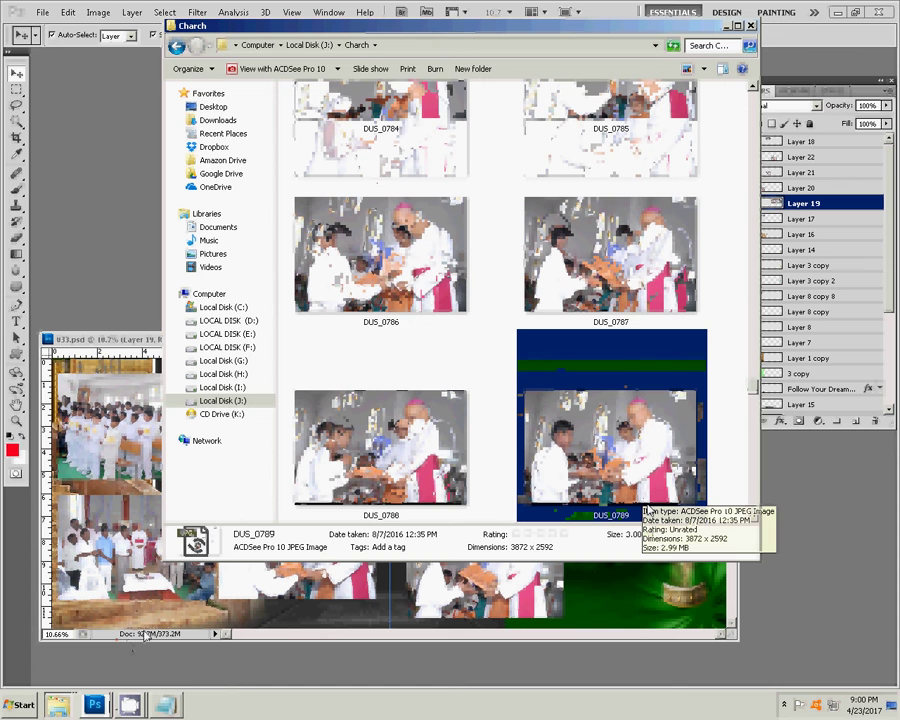
pyautogui.press('Down')
pyautogui.press('Down')
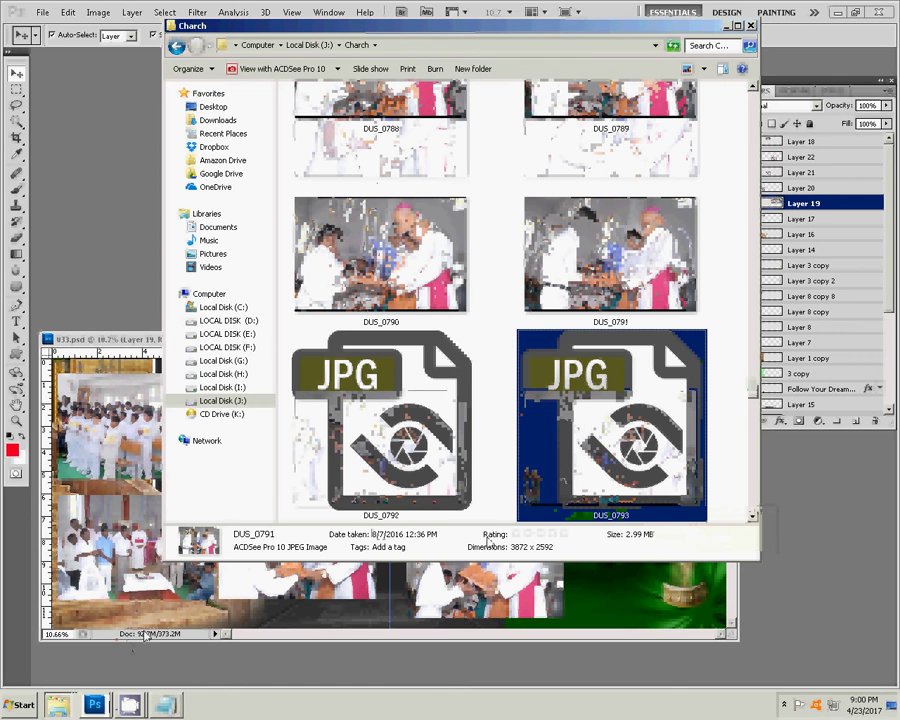
pyautogui.press('Down')
pyautogui.press('Down')
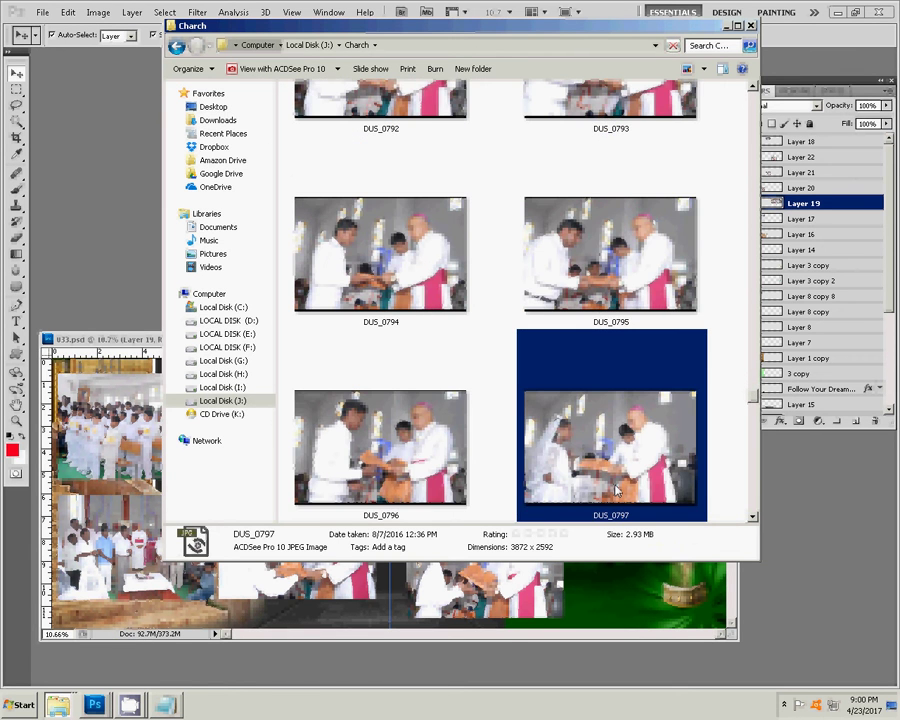
pyautogui.press('Down')
pyautogui.press('Down')
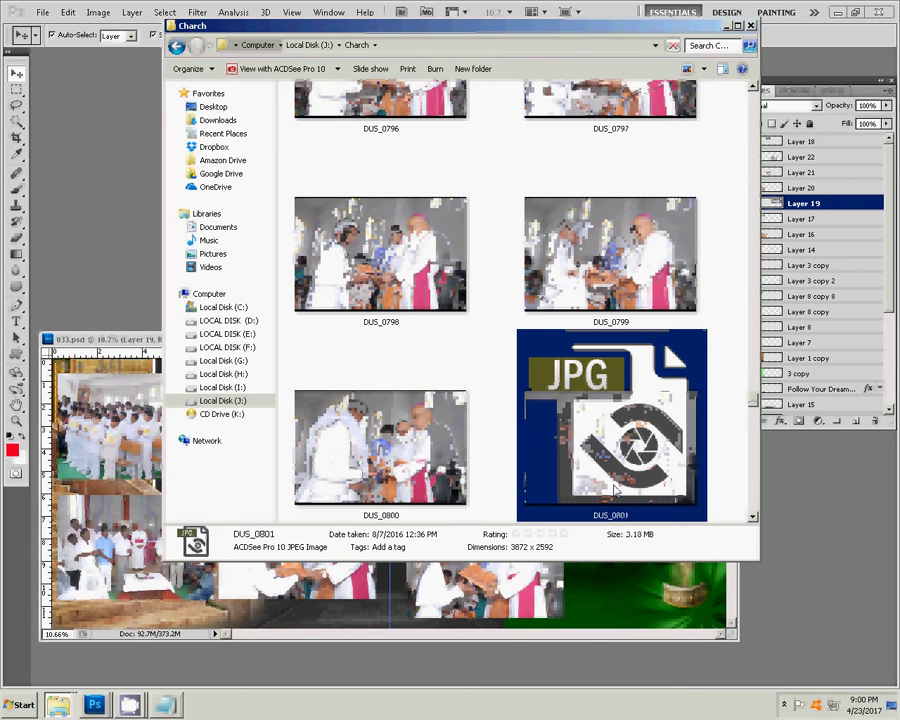
pyautogui.press('Down')
pyautogui.press('Down')
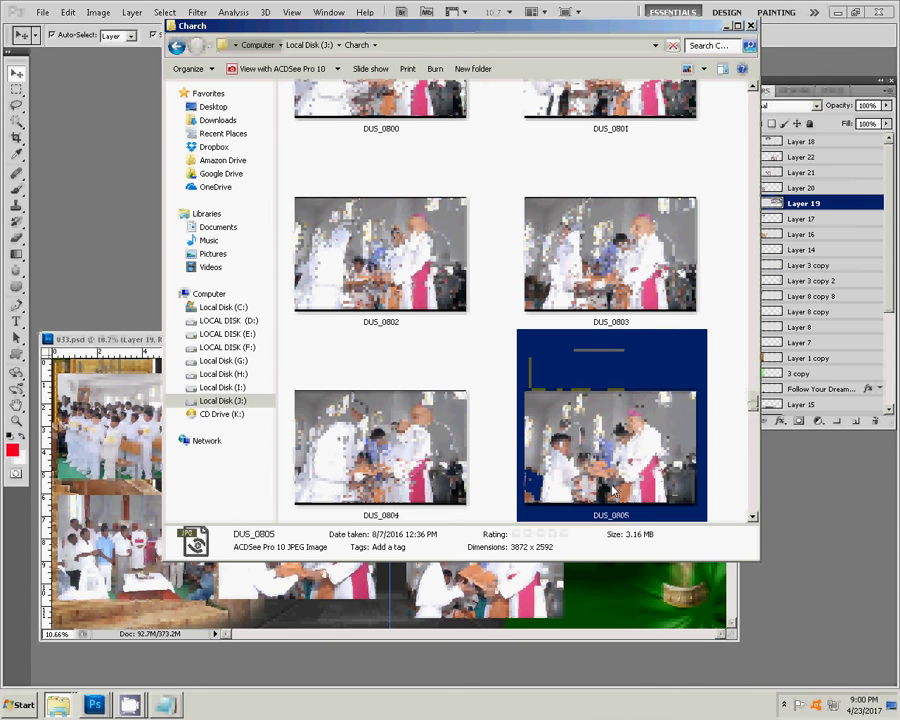
pyautogui.press('Down')
pyautogui.press('Down')
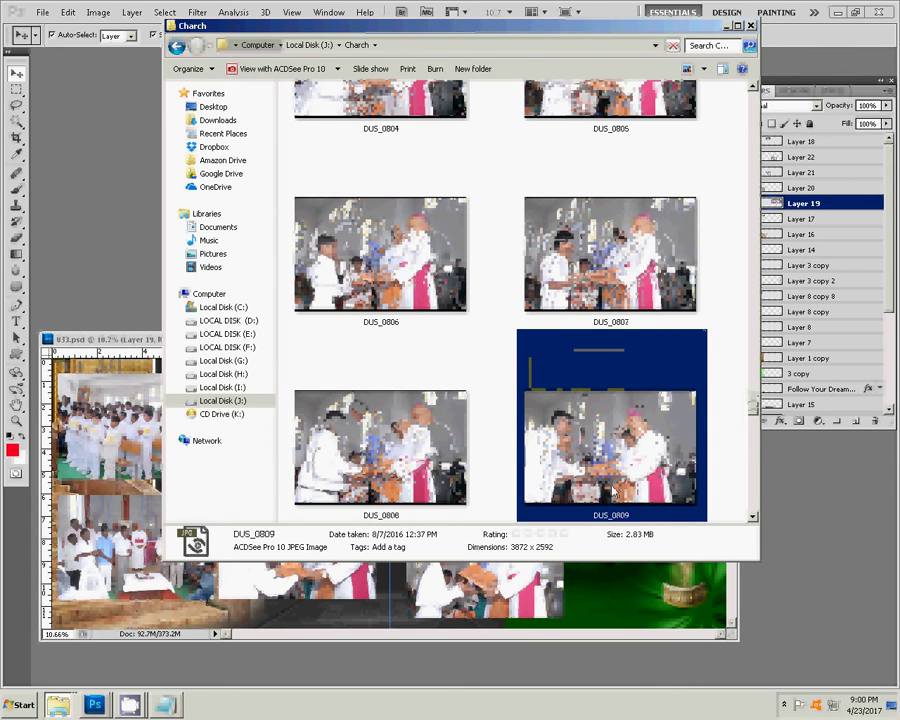
pyautogui.press('Down')
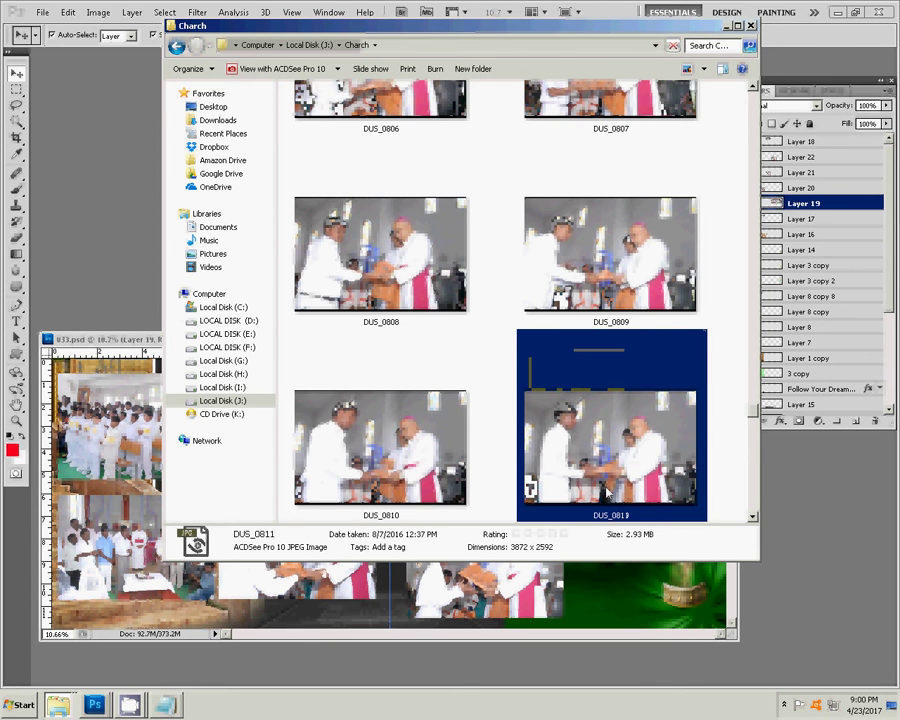
pyautogui.press('Down')
pyautogui.press('Down')
pyautogui.press('Down')
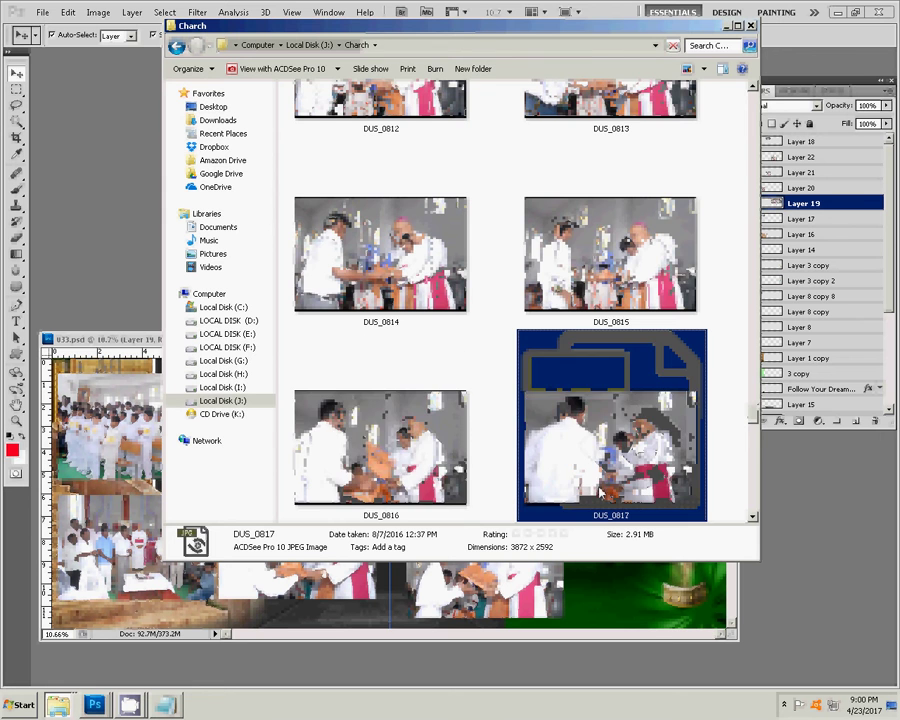
pyautogui.press('Down')
pyautogui.press('Down')
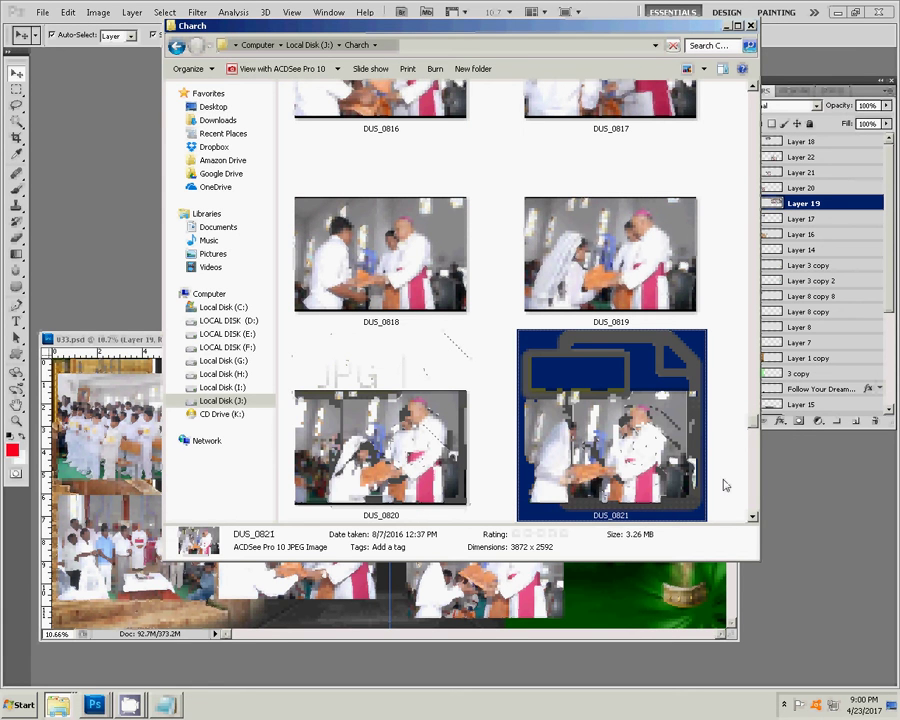
pyautogui.press('Down')
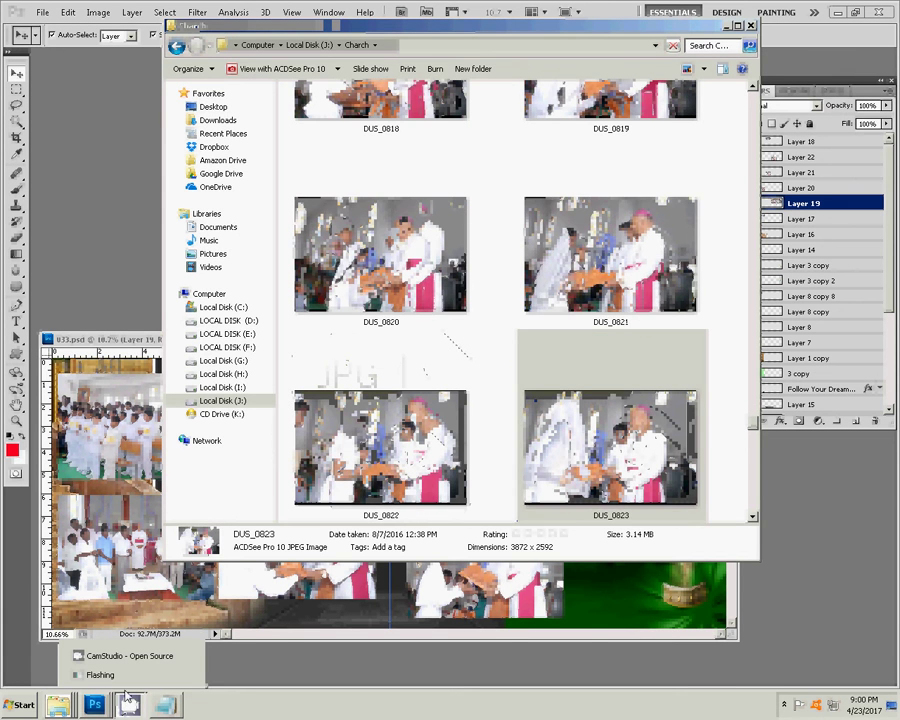
pyautogui.click(102, 656)
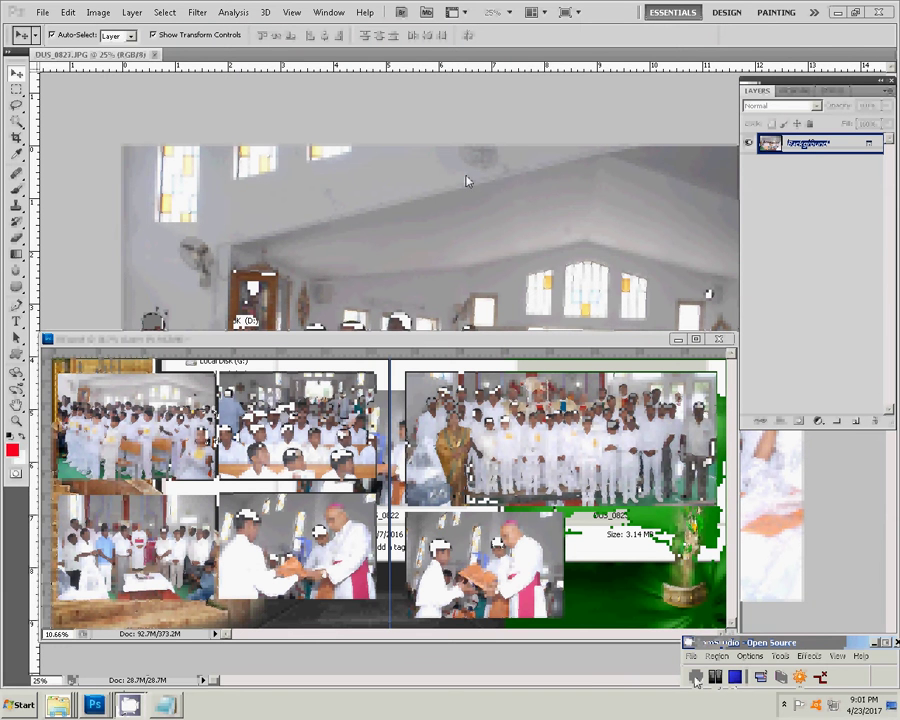
# - Resize the seated-congregation photo to 7 inches wide
pyautogui.click(696, 678)
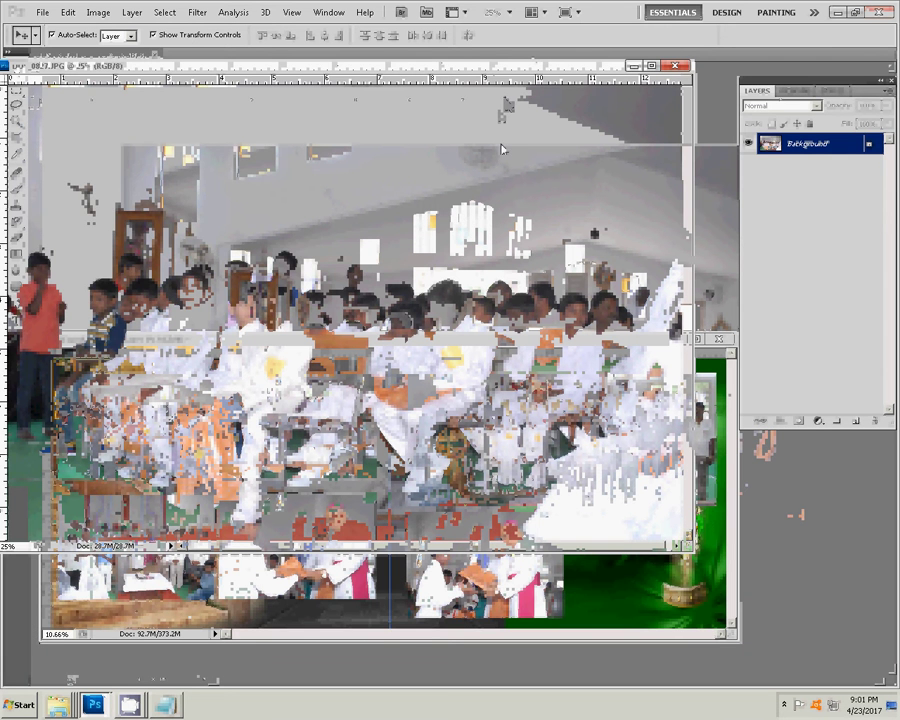
pyautogui.hotkey('ctrl', 'alt', 'i')
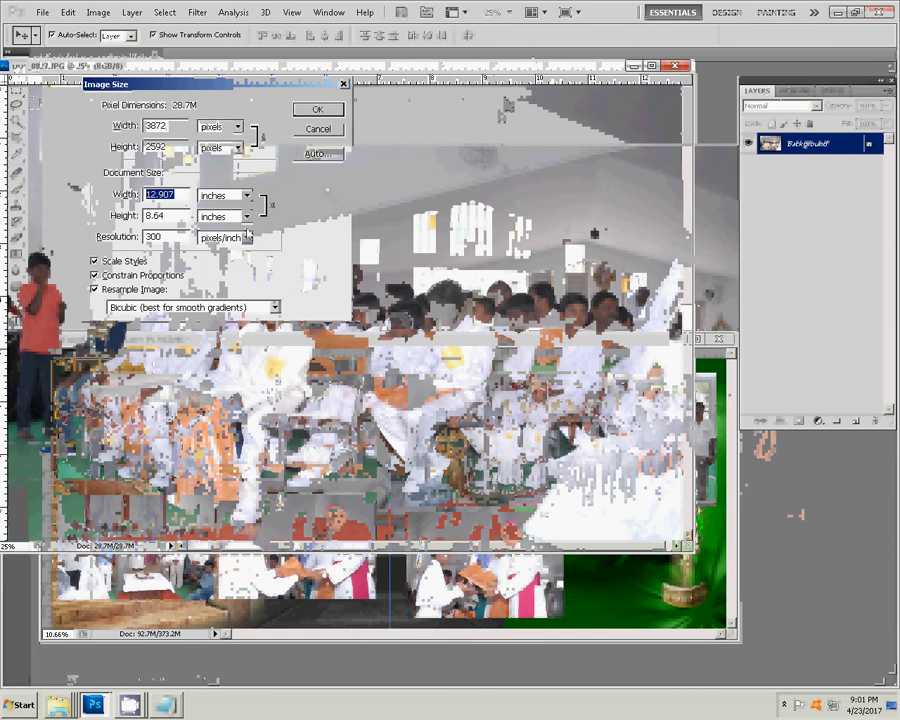
pyautogui.write('7')
pyautogui.press('Return')
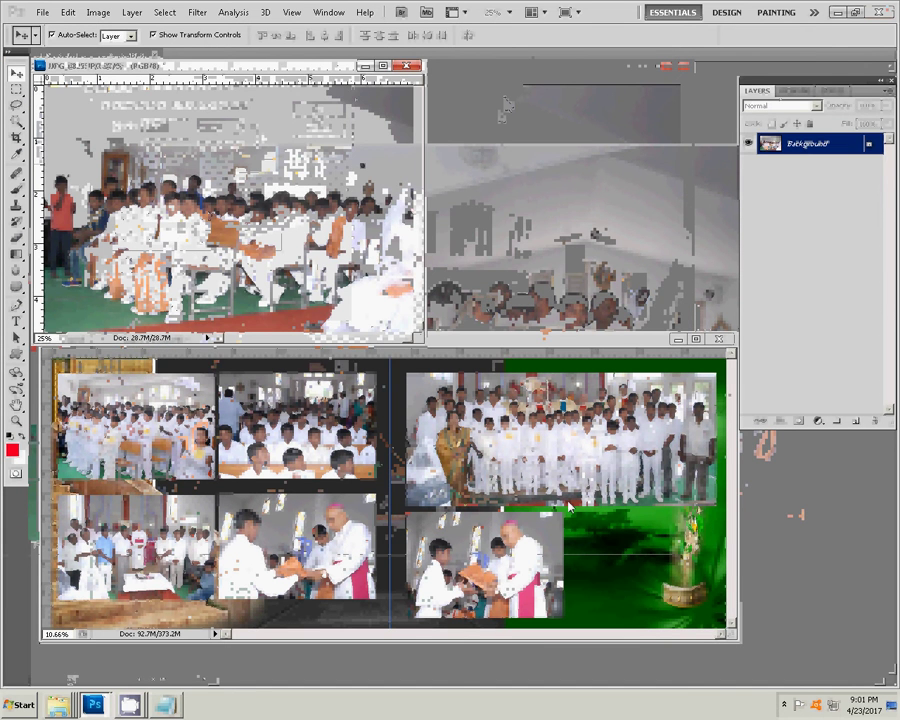
# - Position the pew photo in the right page's bottom-right green area beside DUS_0787
pyautogui.click(569, 508)
pyautogui.moveTo(600, 530); pyautogui.dragTo(638, 541)
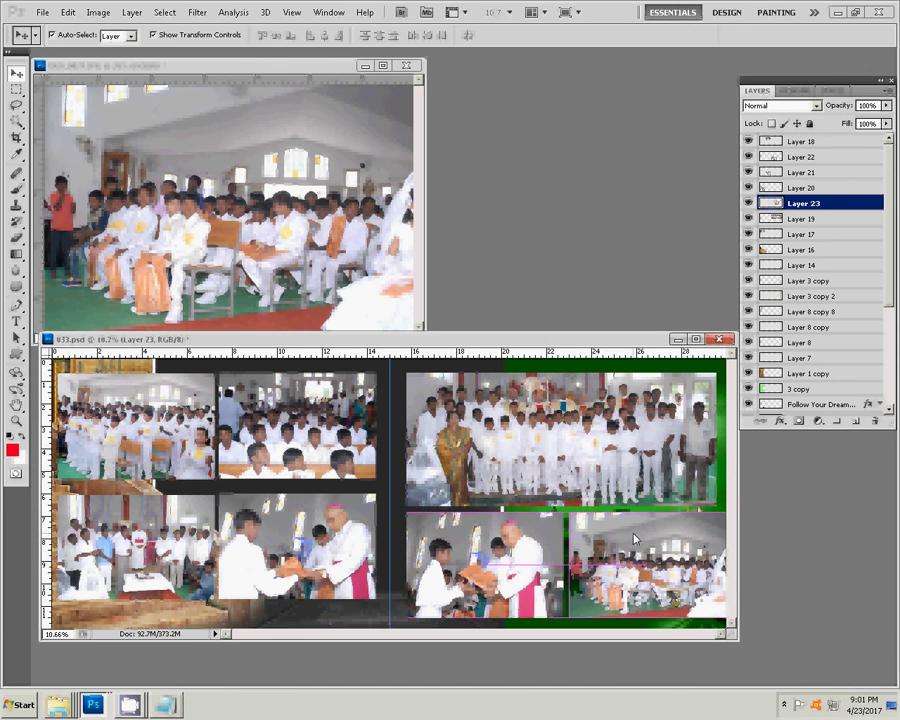
pyautogui.moveTo(638, 541); pyautogui.dragTo(588, 493)
pyautogui.scroll(-1, 591, 489)
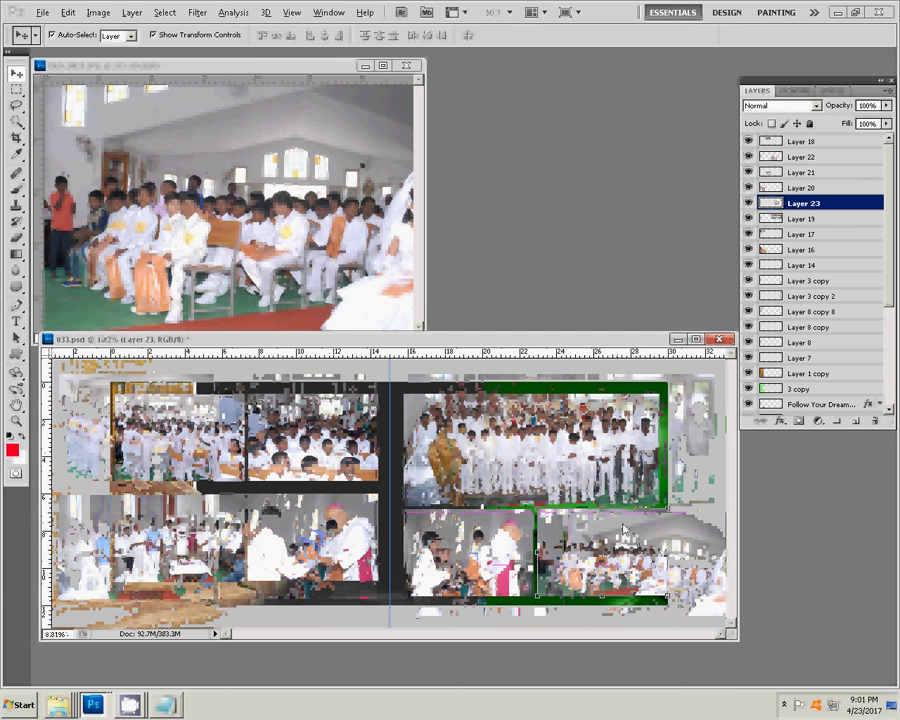
pyautogui.keyDown('shift'); pyautogui.click(465, 550); pyautogui.keyUp('shift')
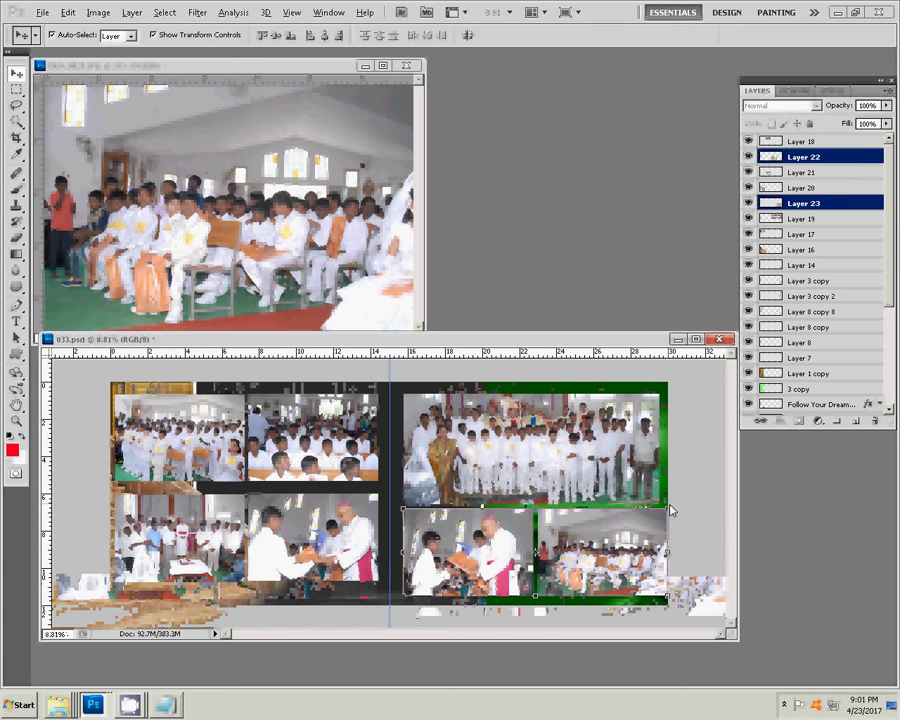
# - Scale Layers 22 and 23 down to 96.64%, nudge them left, and commit
pyautogui.moveTo(668, 509); pyautogui.dragTo(664, 510)
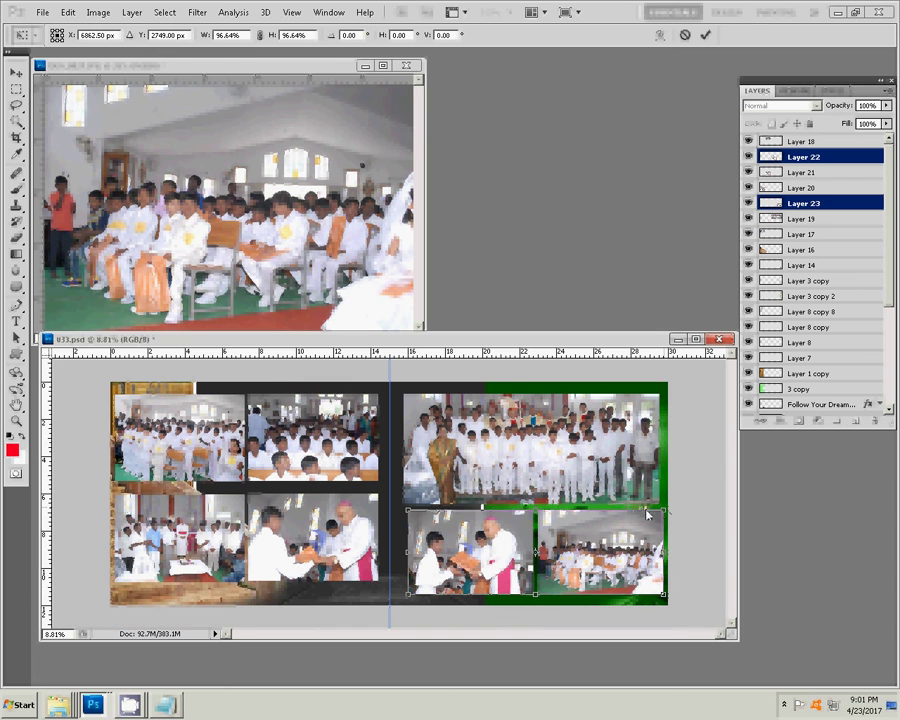
pyautogui.press('Left')
pyautogui.press('Left')
pyautogui.press('Left')
pyautogui.press('Left')
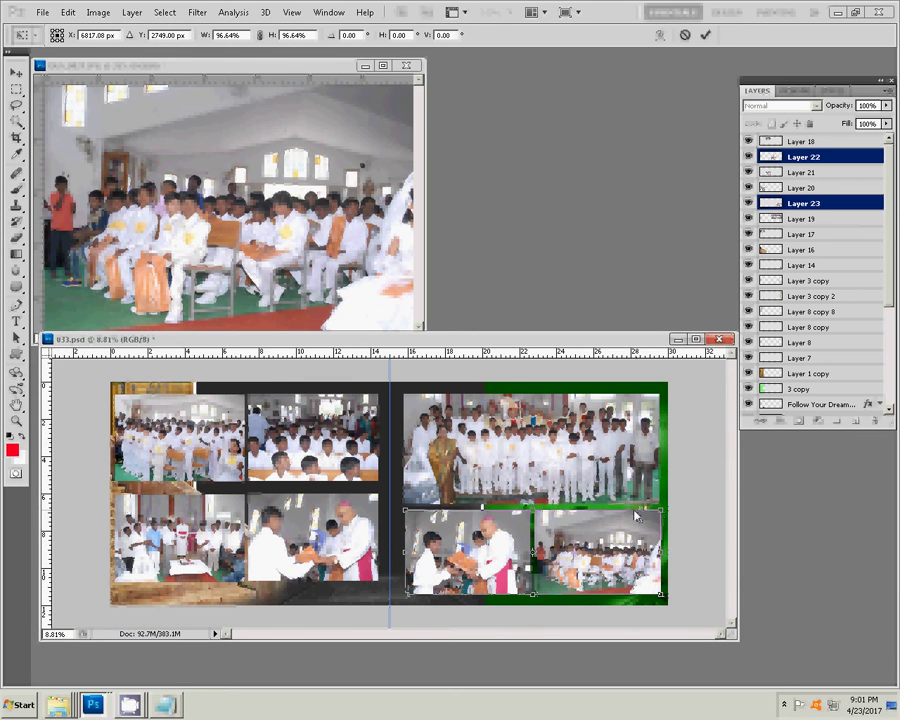
pyautogui.click(705, 35)
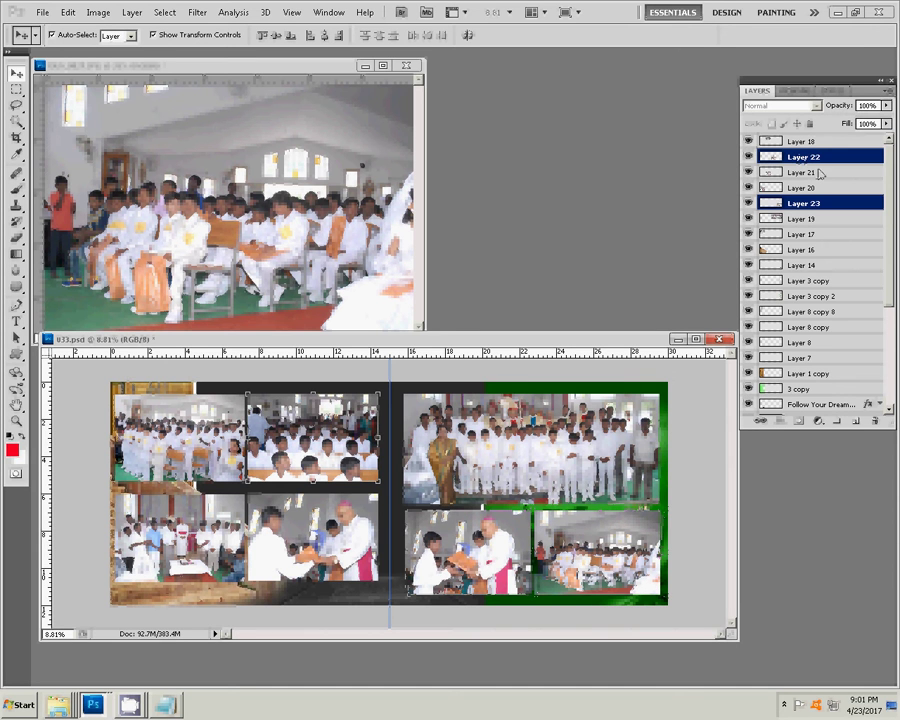
# - Close the DUS_0827.JPG source photo
pyautogui.click(803, 141)
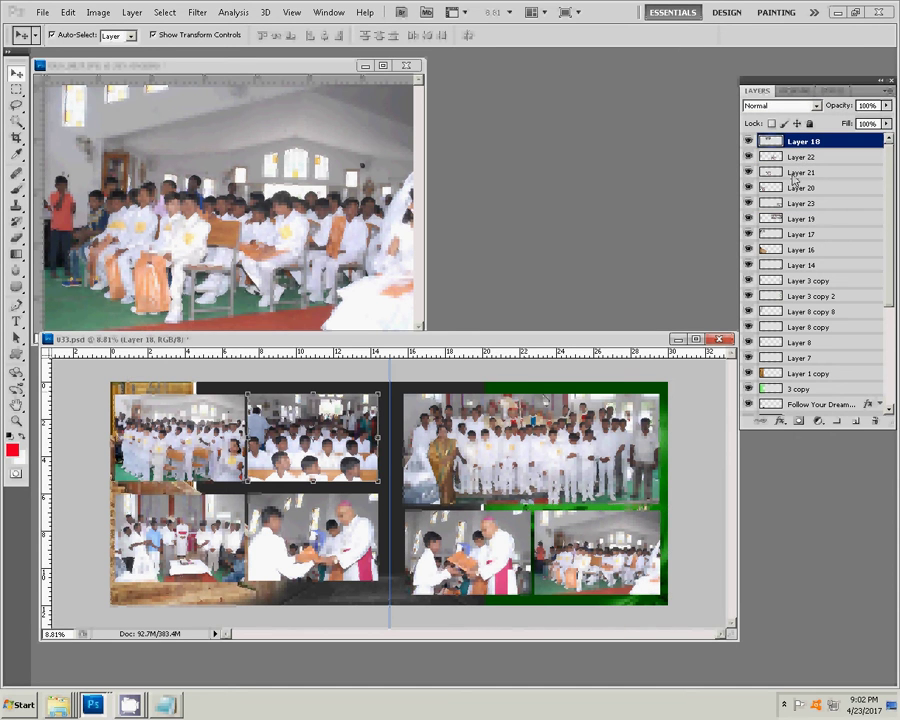
pyautogui.click(406, 65)
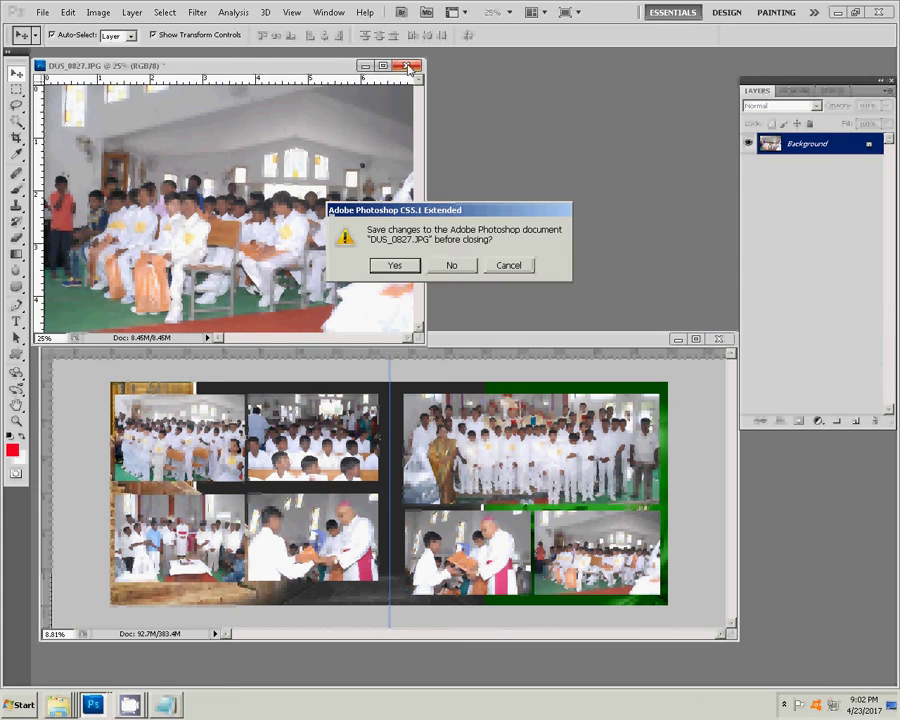
pyautogui.click(452, 265)
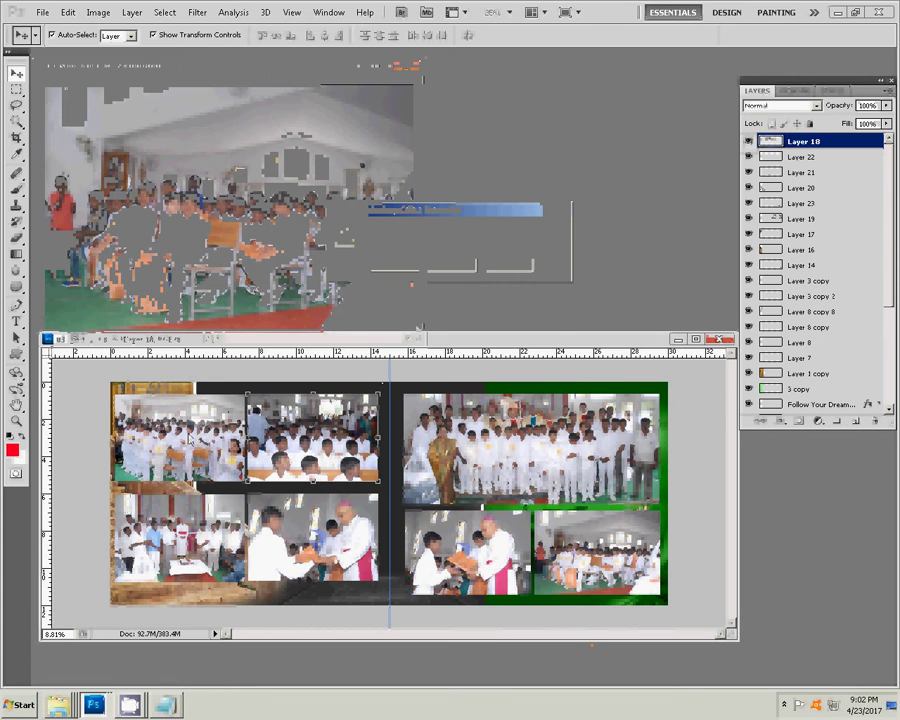
# - Give Layer 17 a 22 px outside stroke using the Orange, Yellow, Orange gradient
pyautogui.click(781, 421)
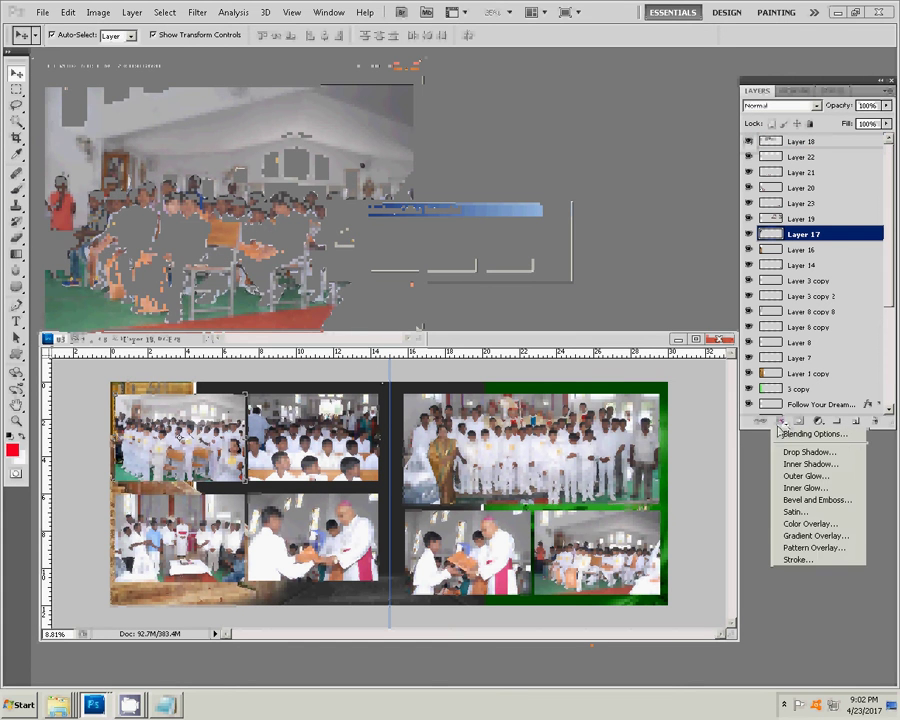
pyautogui.click(799, 560)
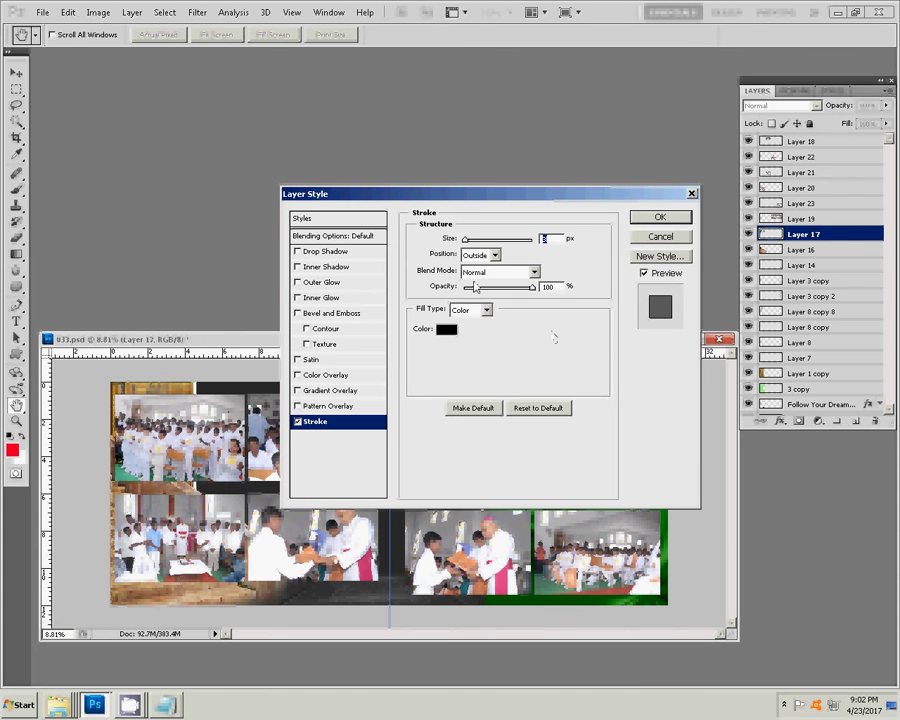
pyautogui.click(470, 311)
pyautogui.click(470, 337)
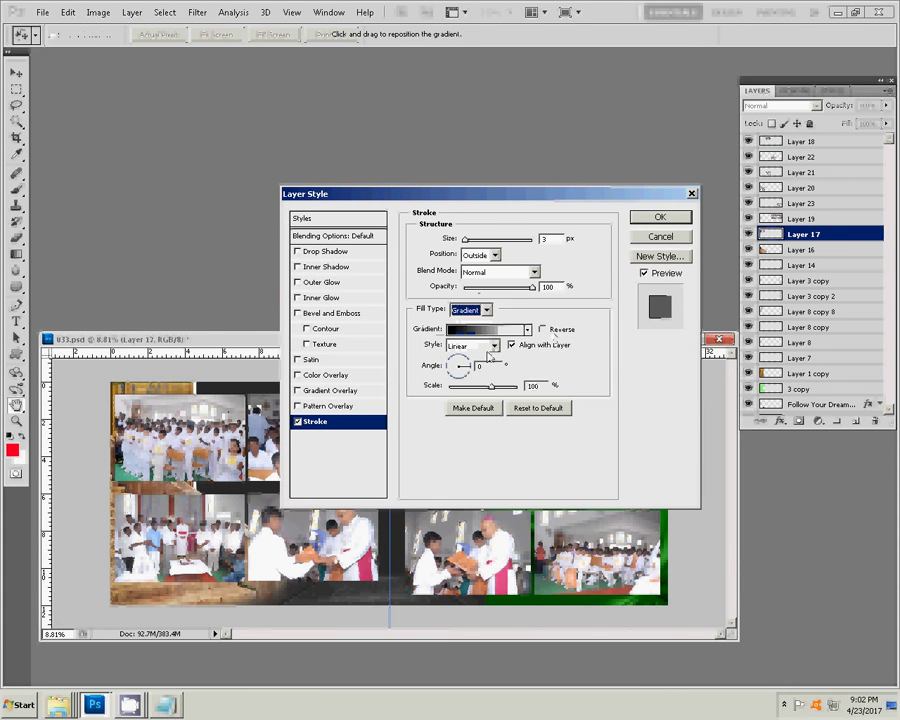
pyautogui.click(485, 330)
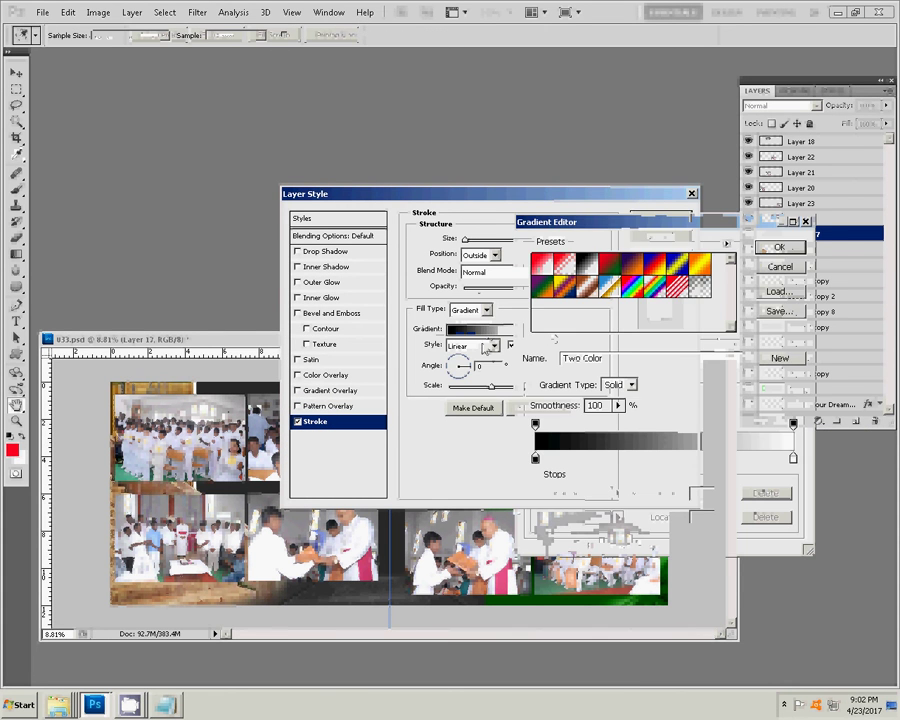
pyautogui.click(679, 268)
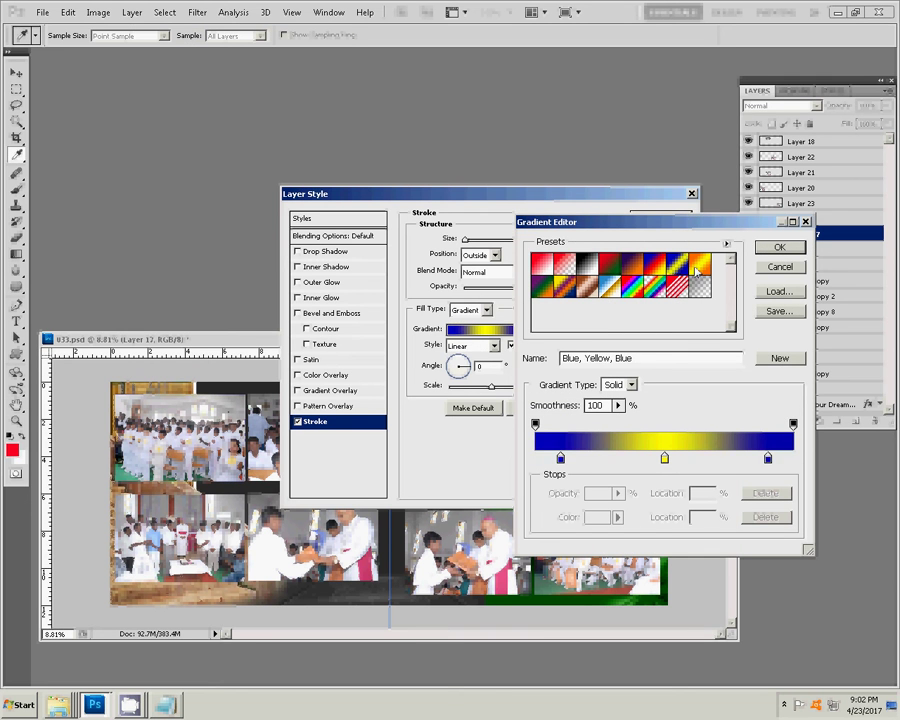
pyautogui.click(699, 268)
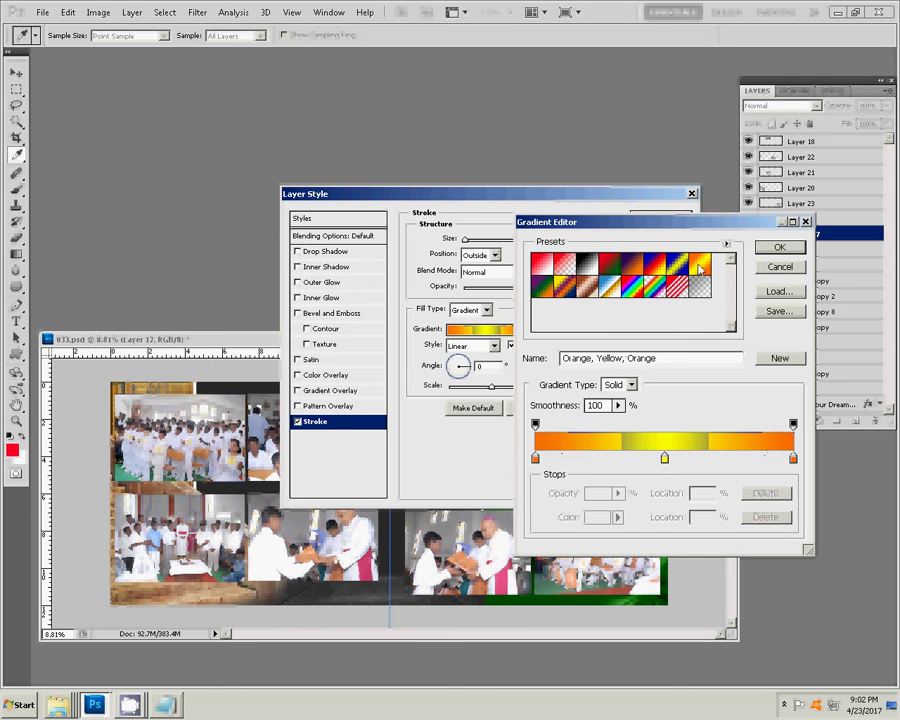
pyautogui.click(782, 249)
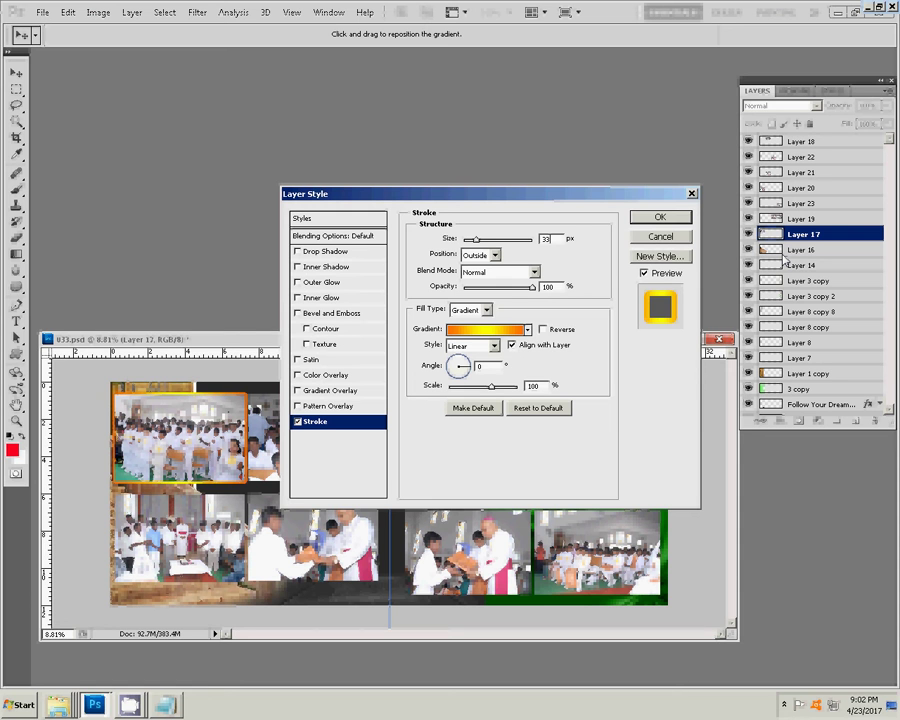
pyautogui.write('22')
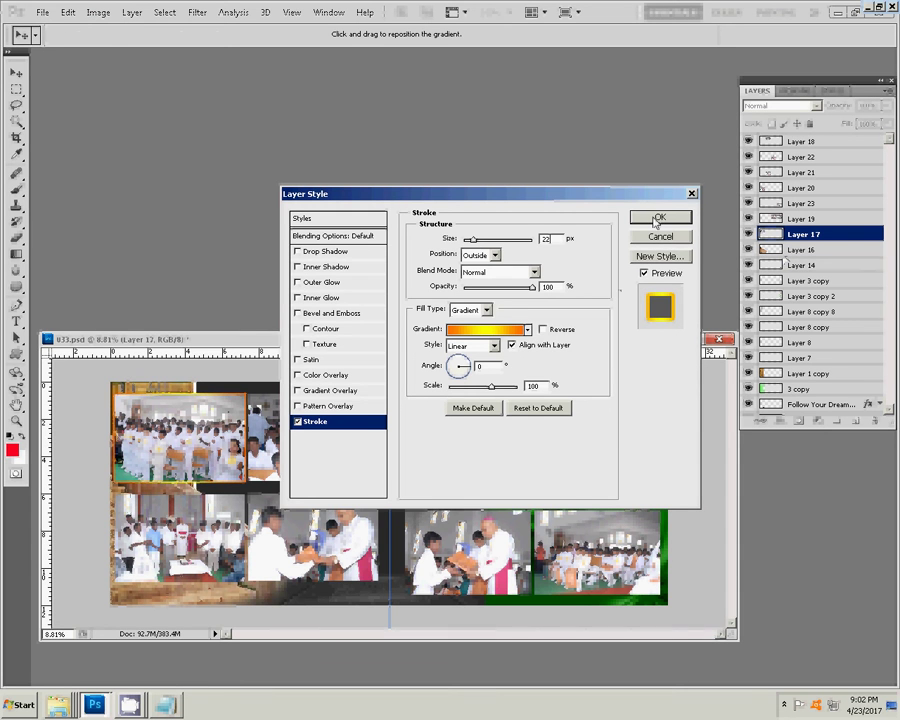
pyautogui.click(657, 218)
pyautogui.rightClick(788, 236)
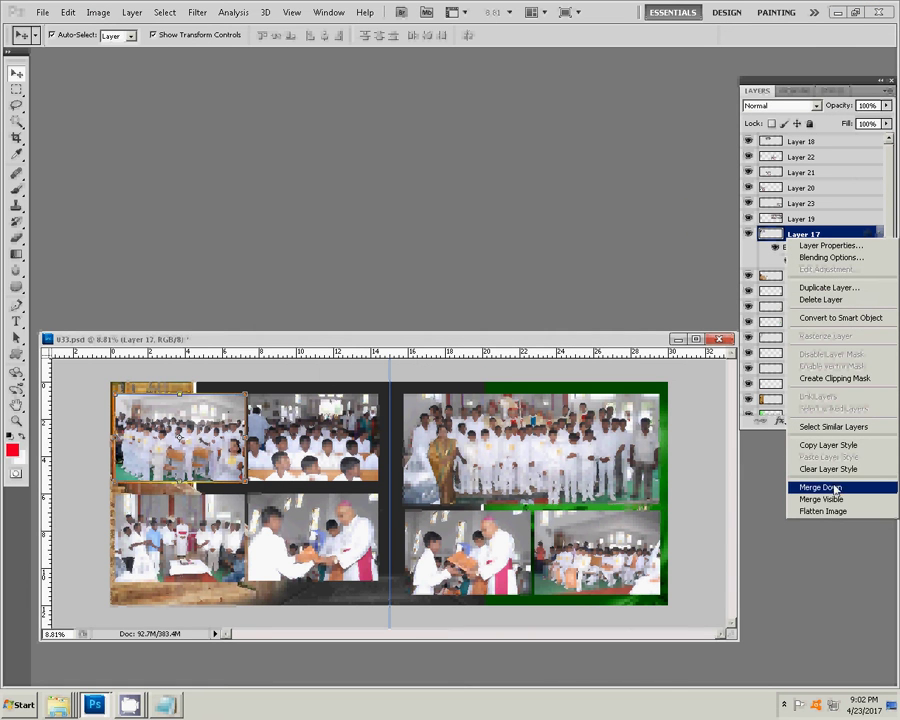
# - Copy Layer 17's stroke style and paste it onto Layers 18, 22 and 21
pyautogui.click(822, 445)
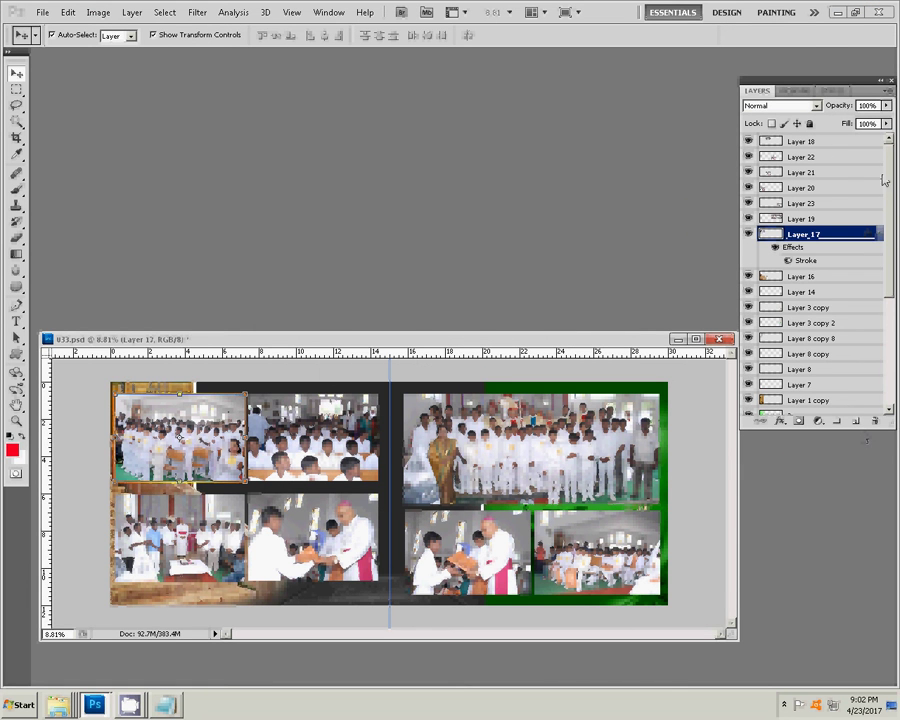
pyautogui.click(820, 145)
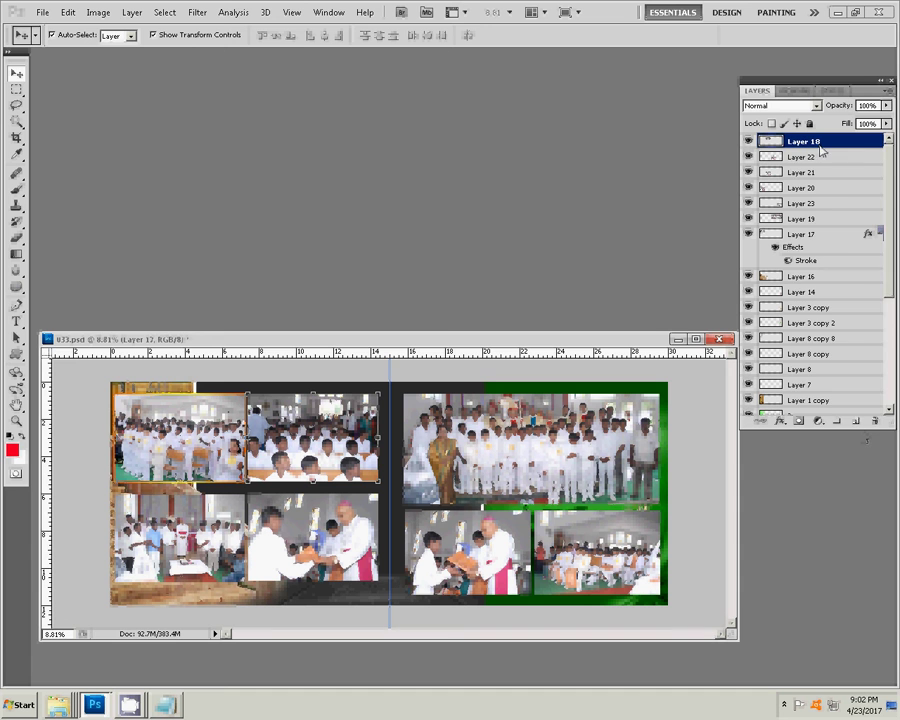
pyautogui.rightClick(820, 148)
pyautogui.click(843, 372)
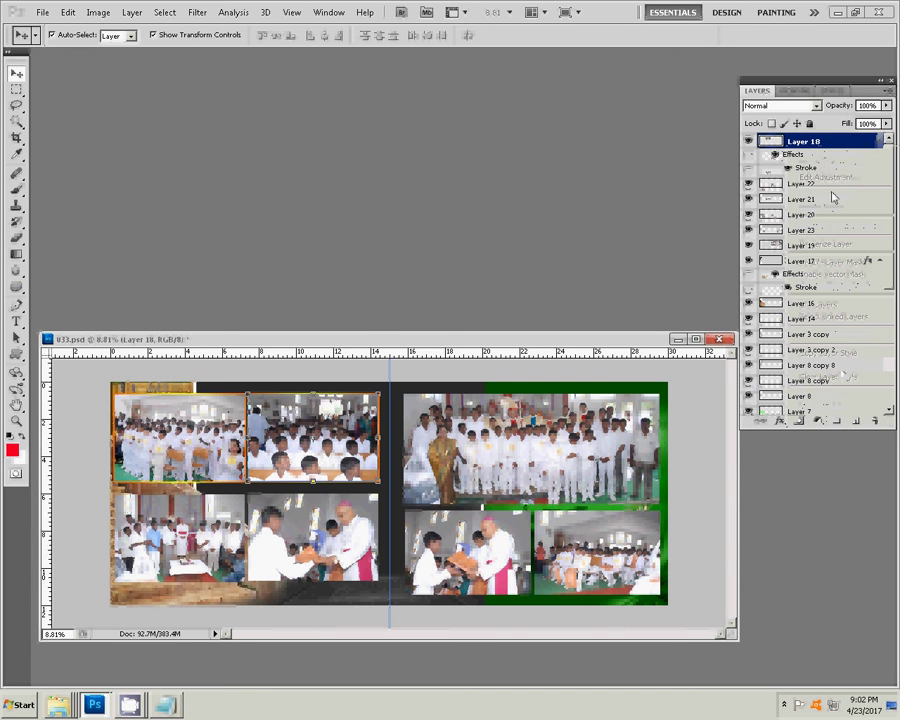
pyautogui.rightClick(788, 186)
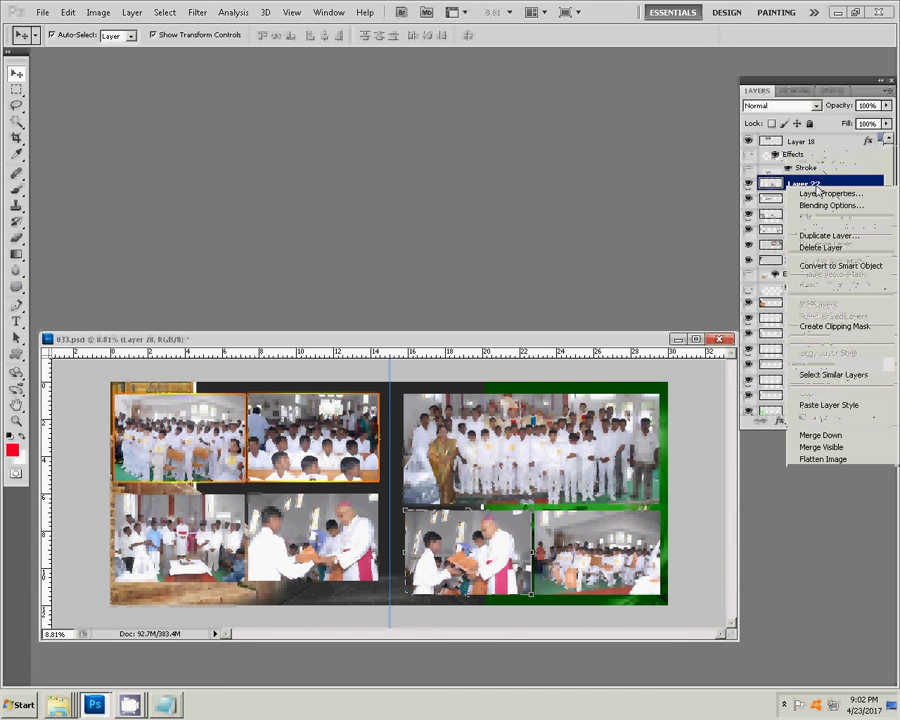
pyautogui.click(829, 405)
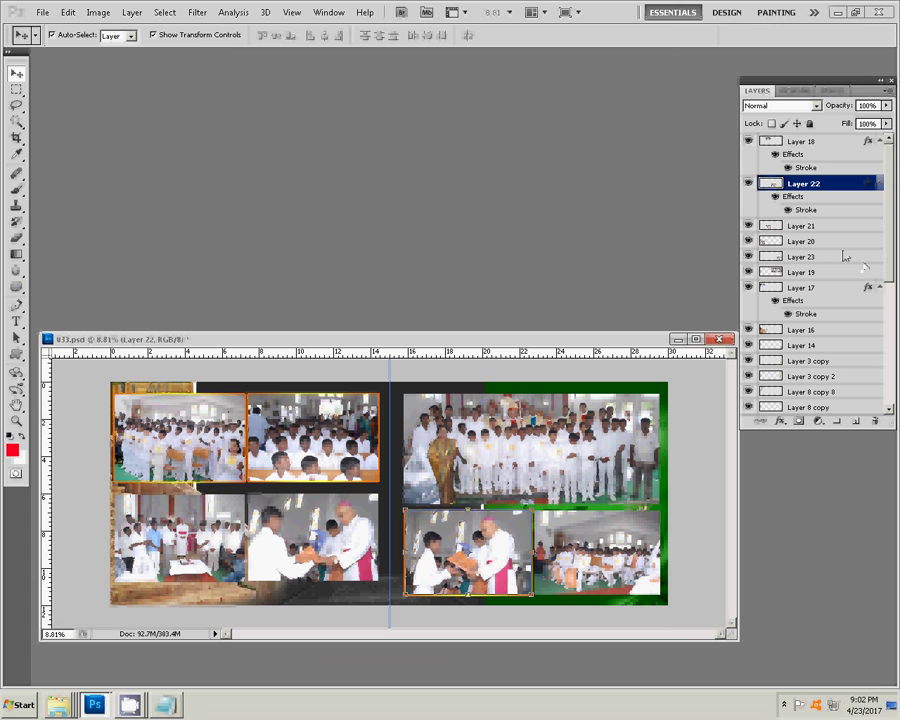
pyautogui.rightClick(802, 228)
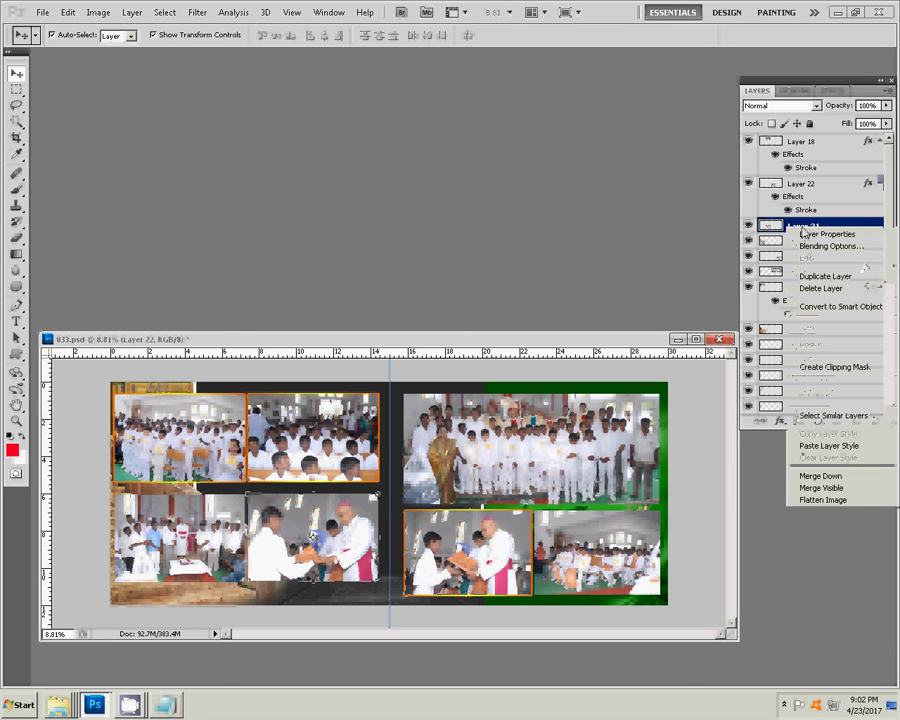
pyautogui.click(819, 446)
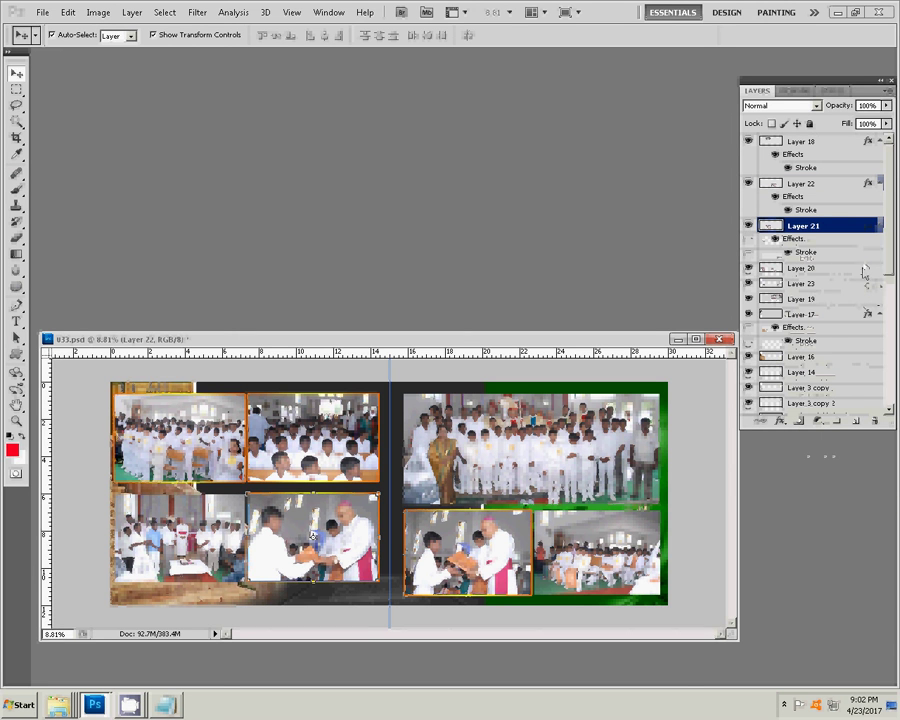
# - Paste the same gradient stroke style onto Layers 20, 23 and 19
pyautogui.rightClick(810, 272)
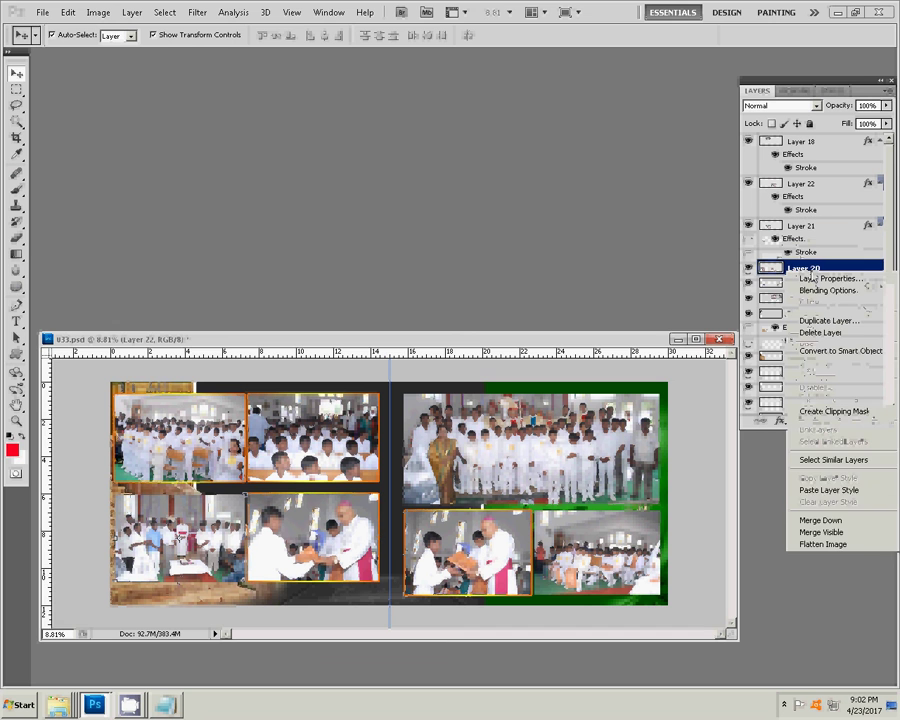
pyautogui.click(829, 491)
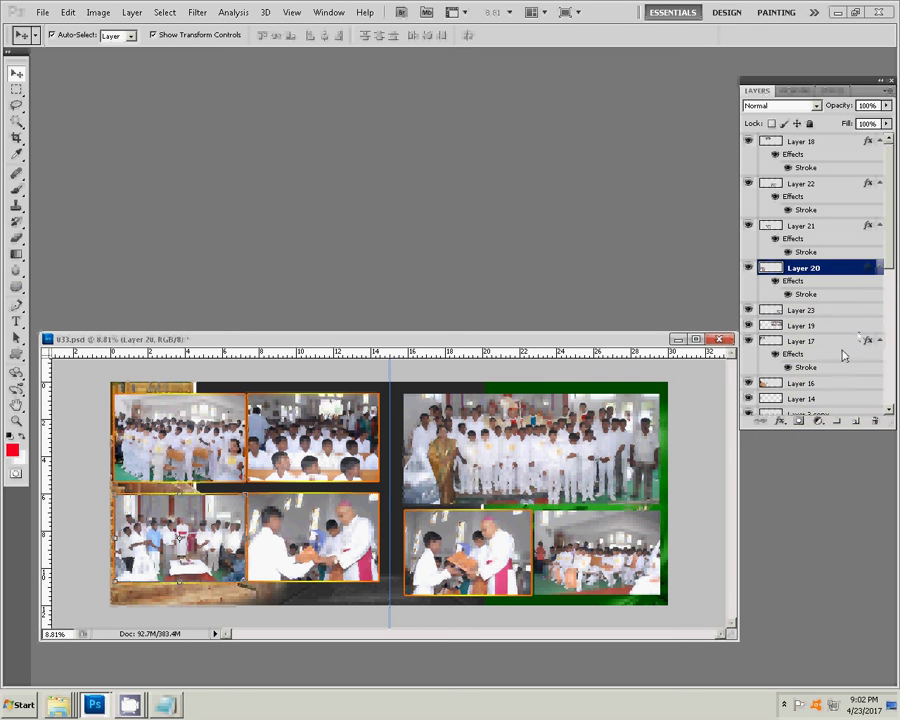
pyautogui.click(810, 312)
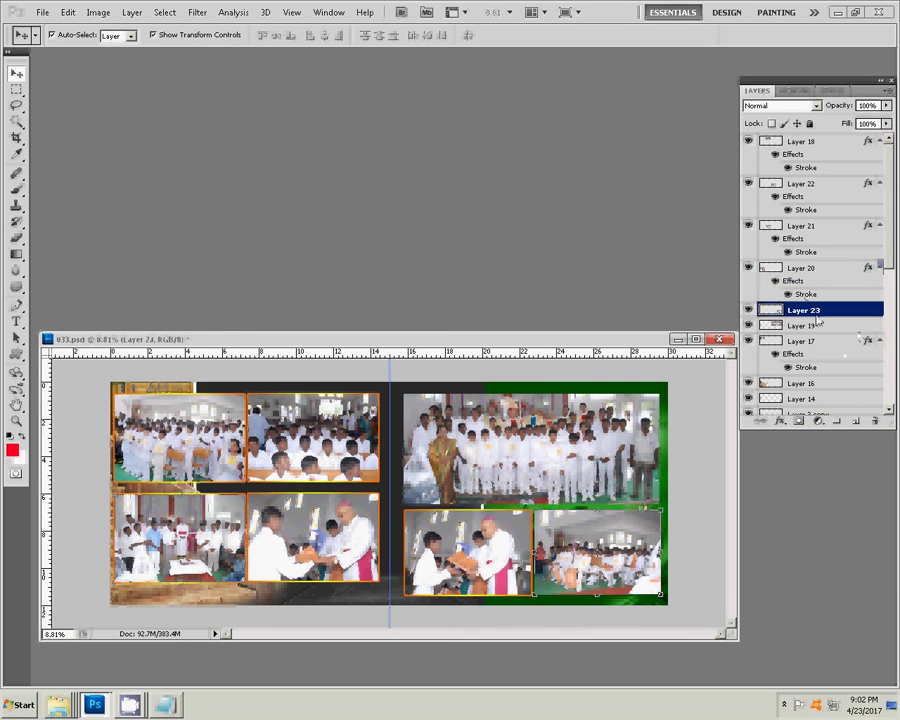
pyautogui.rightClick(790, 314)
pyautogui.click(825, 535)
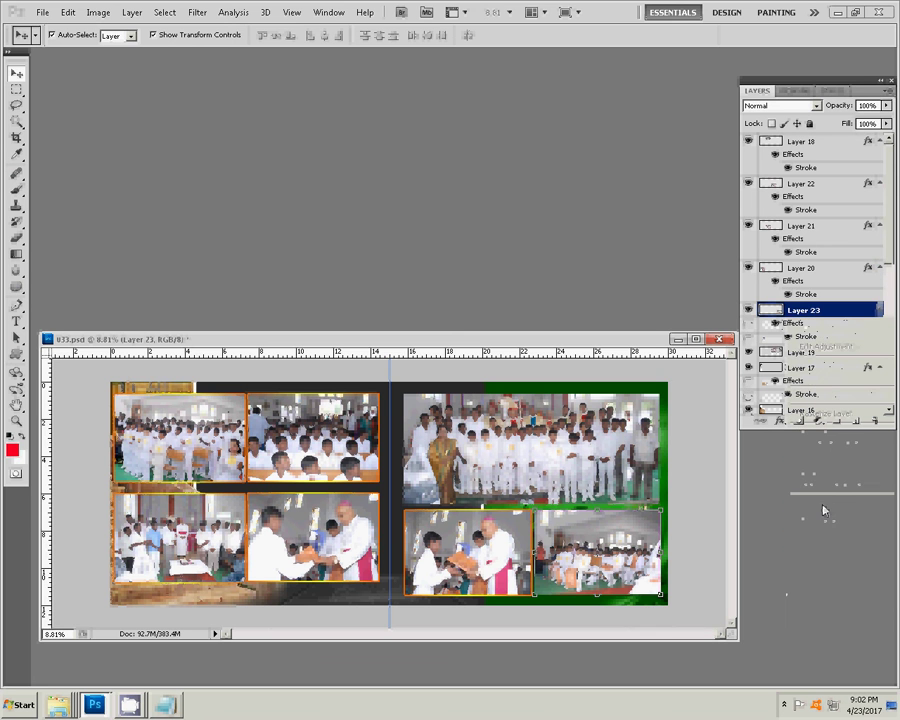
pyautogui.click(798, 355)
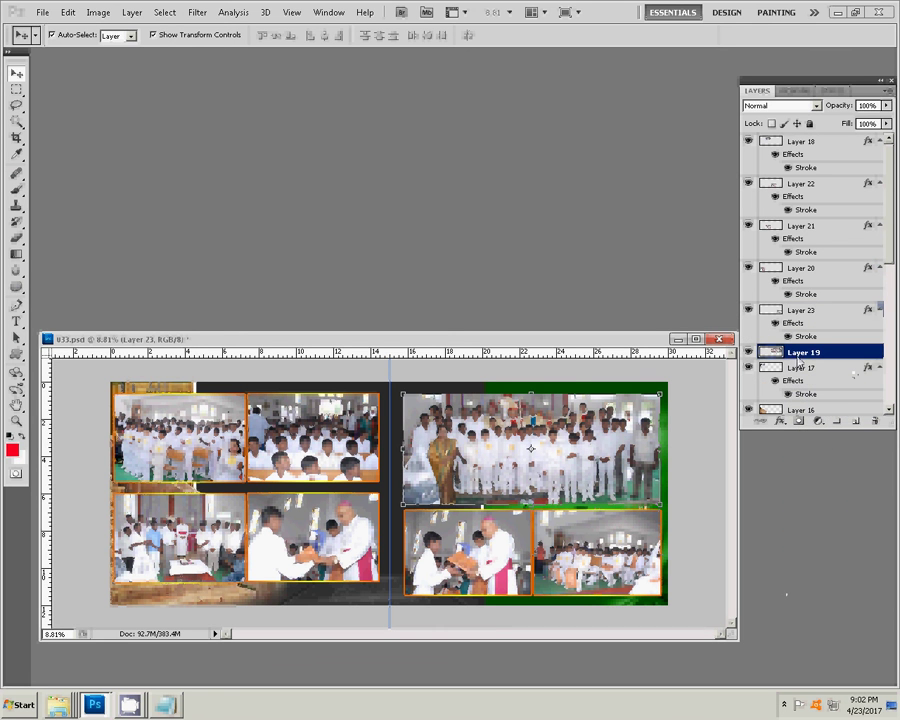
pyautogui.rightClick(790, 354)
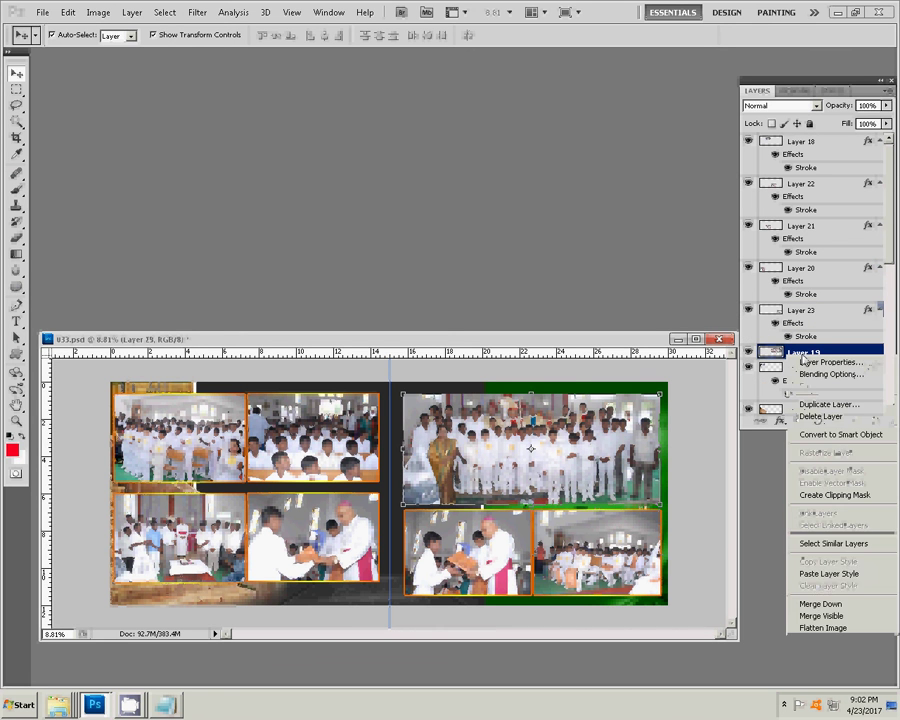
pyautogui.click(817, 577)
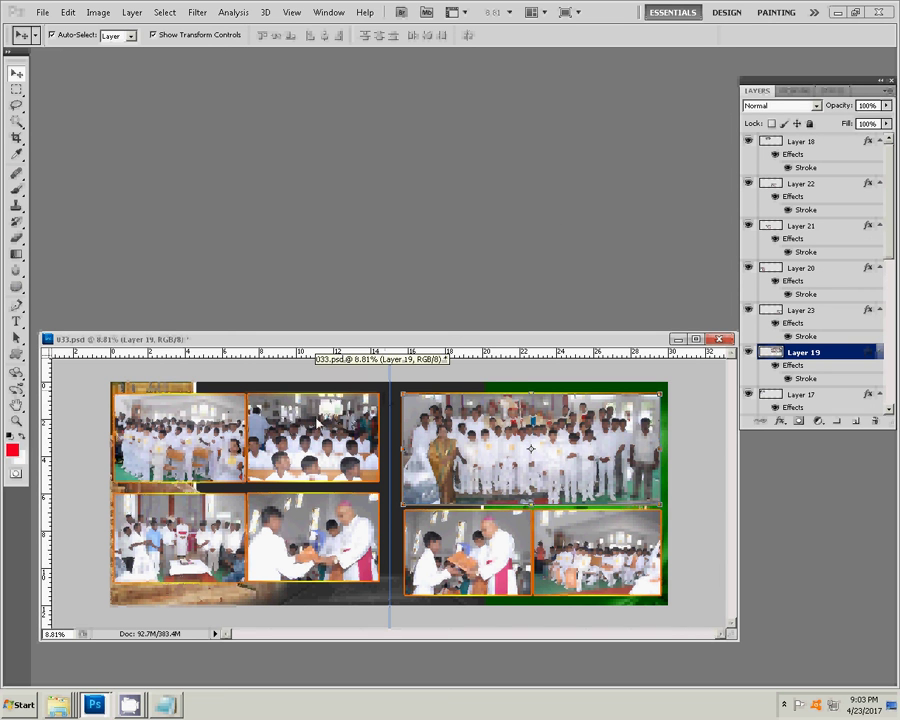
# - Start Save As and browse to the K 4 folder on Local Disk (I:)
pyautogui.hotkey('ctrl', 'shift', 's')
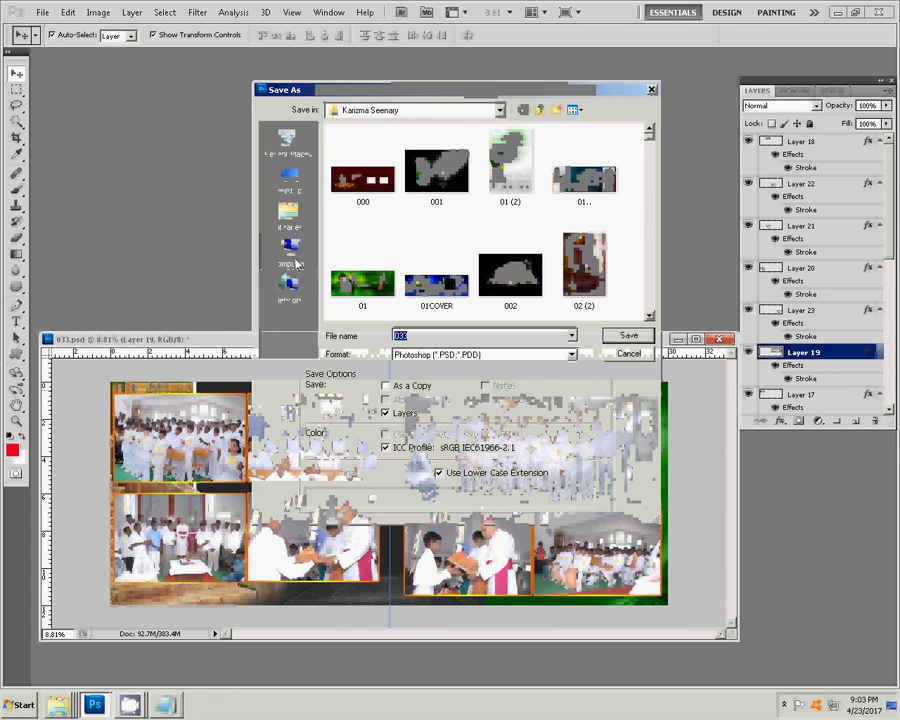
pyautogui.click(294, 260)
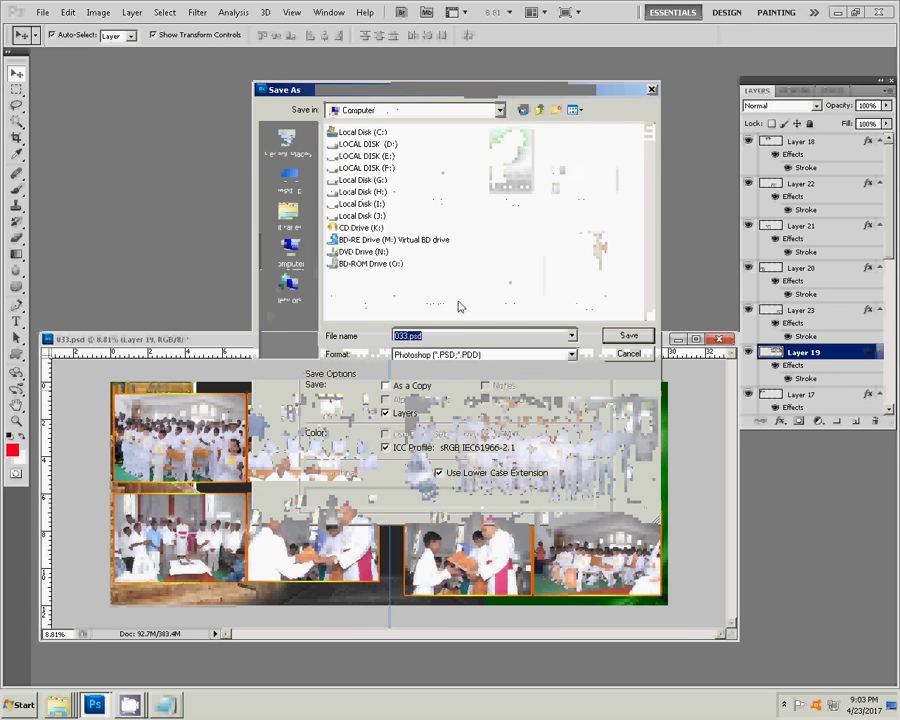
pyautogui.click(362, 204)
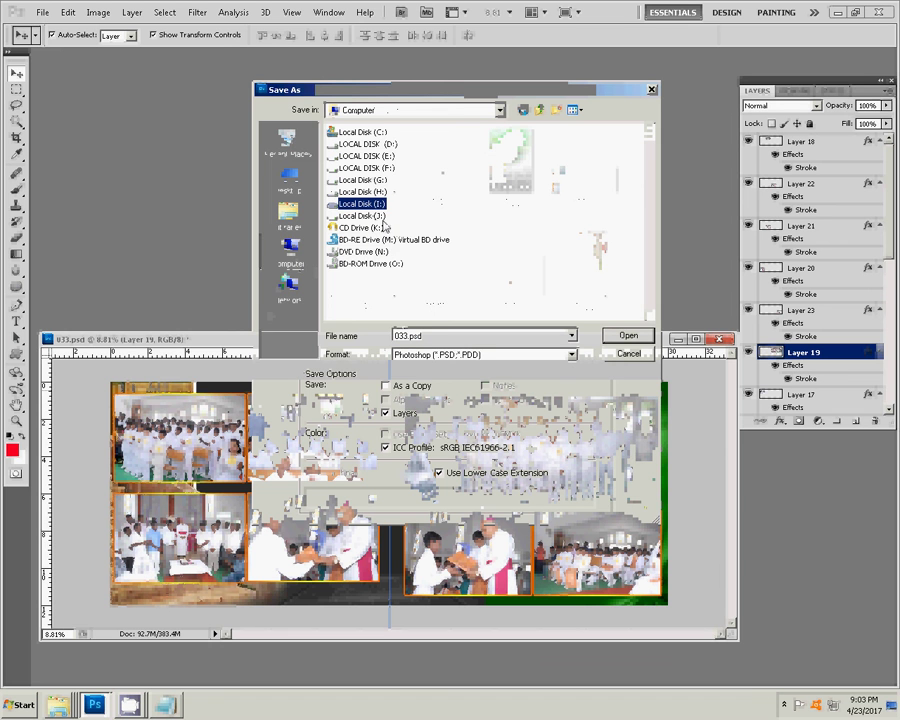
pyautogui.click(624, 339)
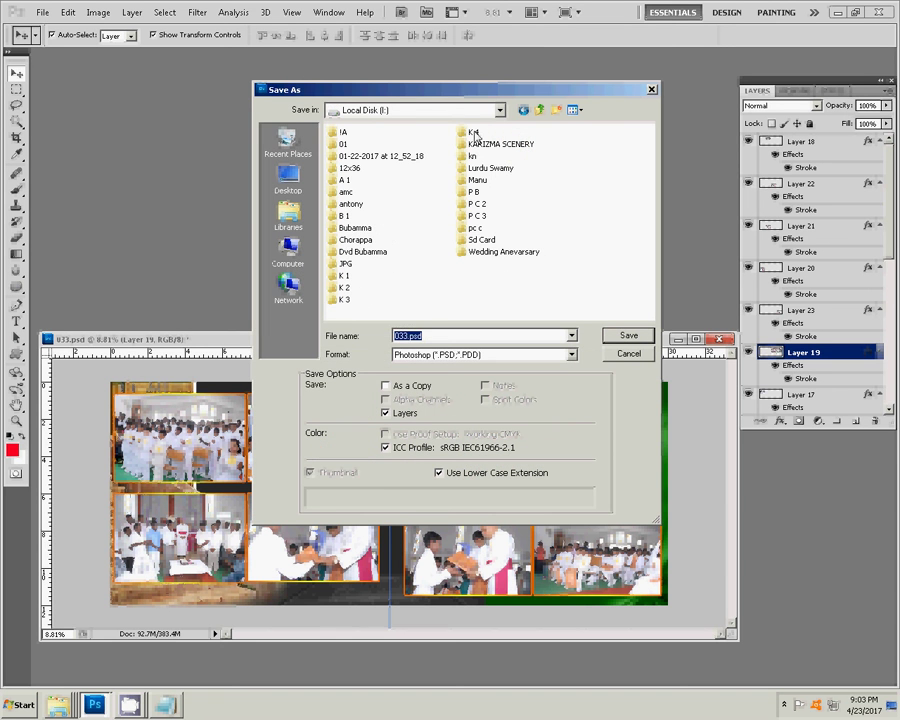
pyautogui.click(476, 135)
pyautogui.click(626, 336)
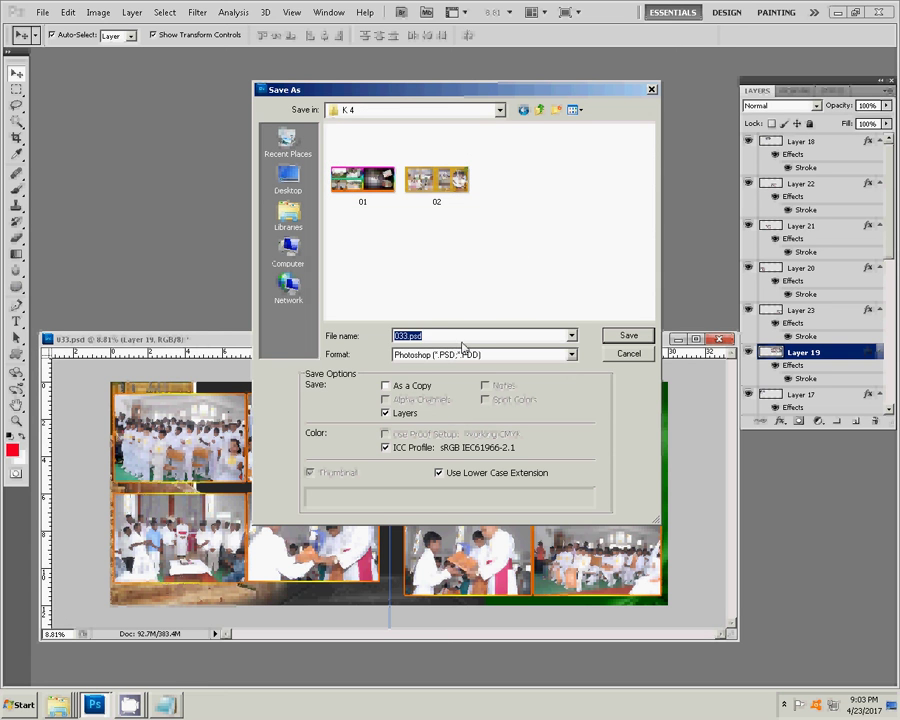
# - Save the spread as 03.psd, accepting Maximize Compatibility
pyautogui.write('03')
pyautogui.press('Return')
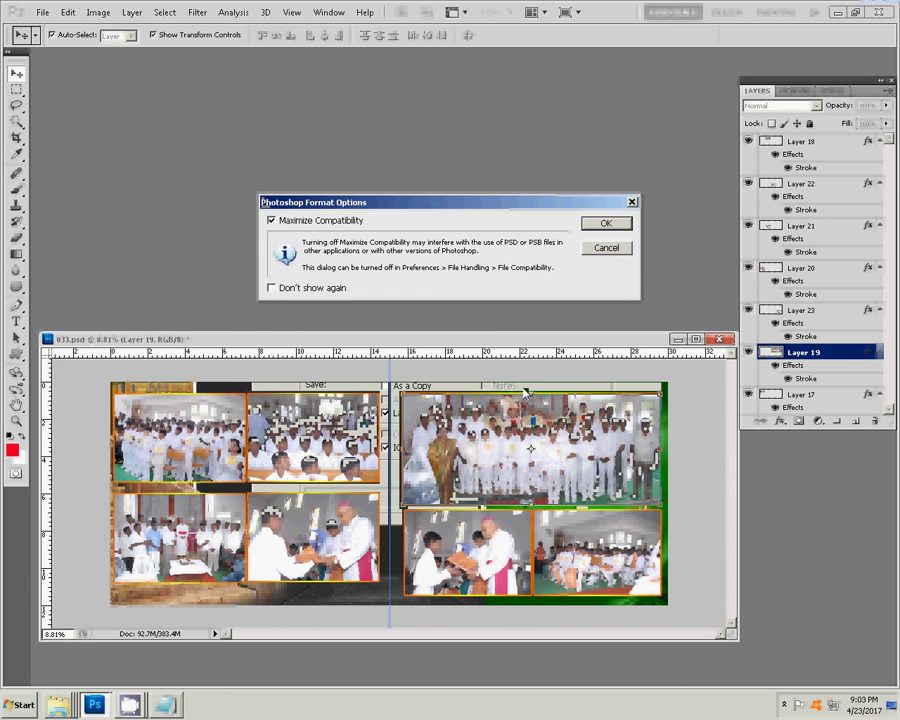
pyautogui.press('Return')
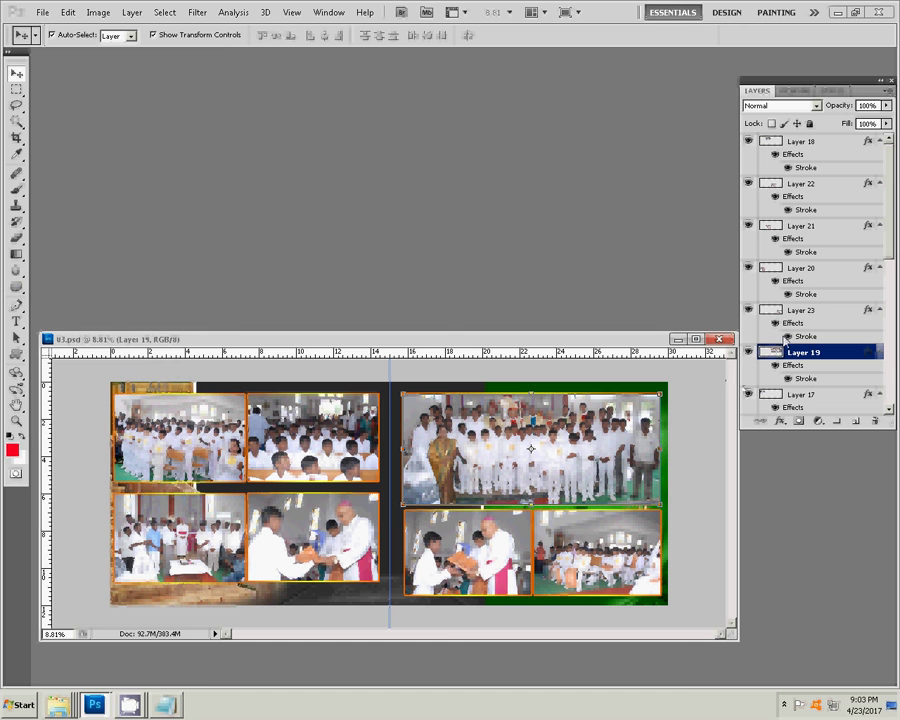
pyautogui.click(128, 707)
pyautogui.click(110, 652)
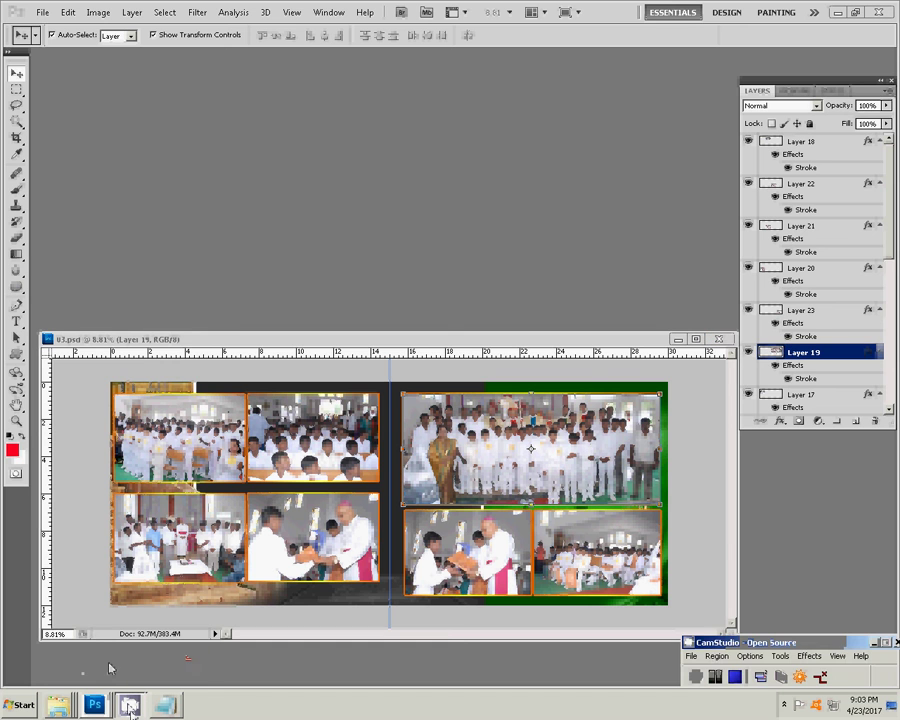